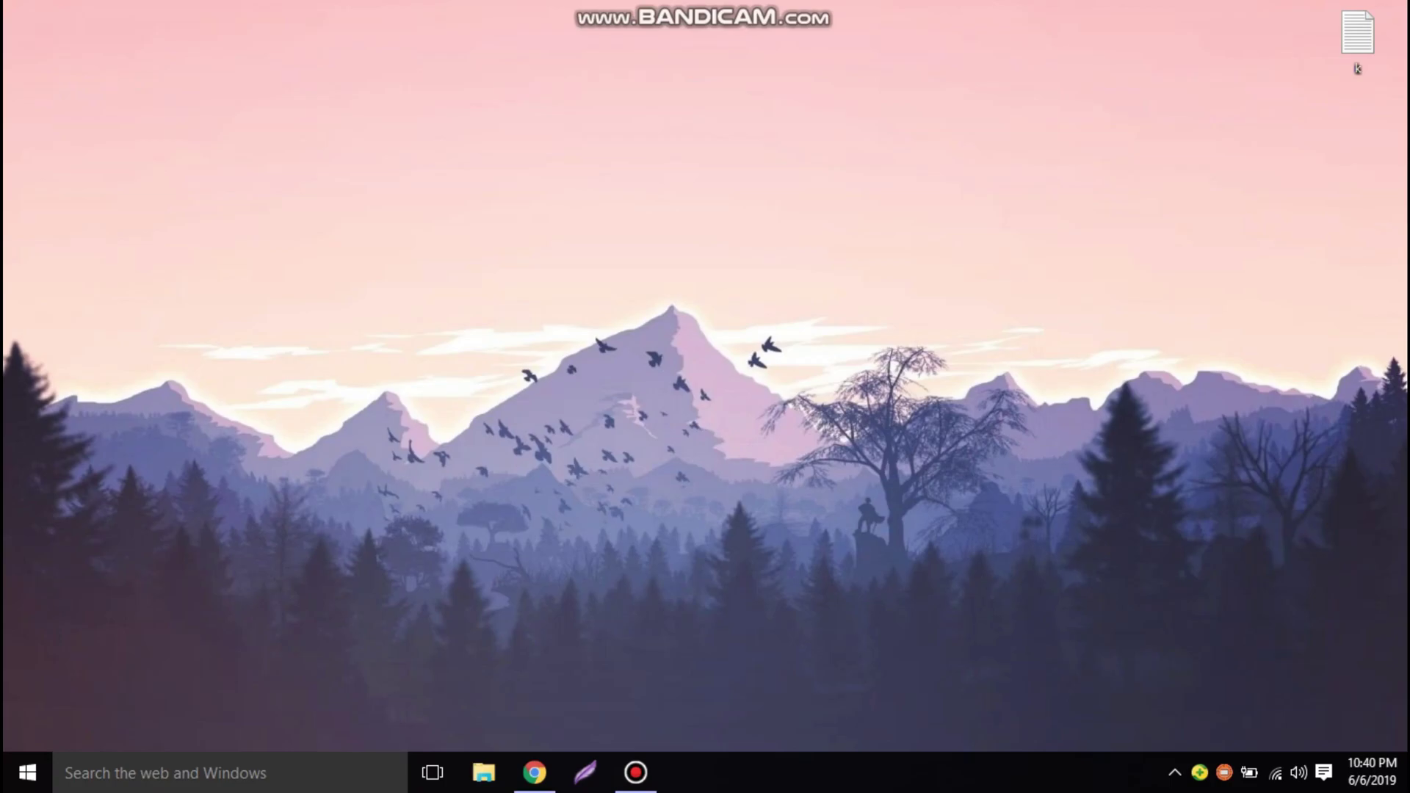
Step: Search Google for 'googiehost' and open the GoogieHost website from the results
left_click(534, 774)
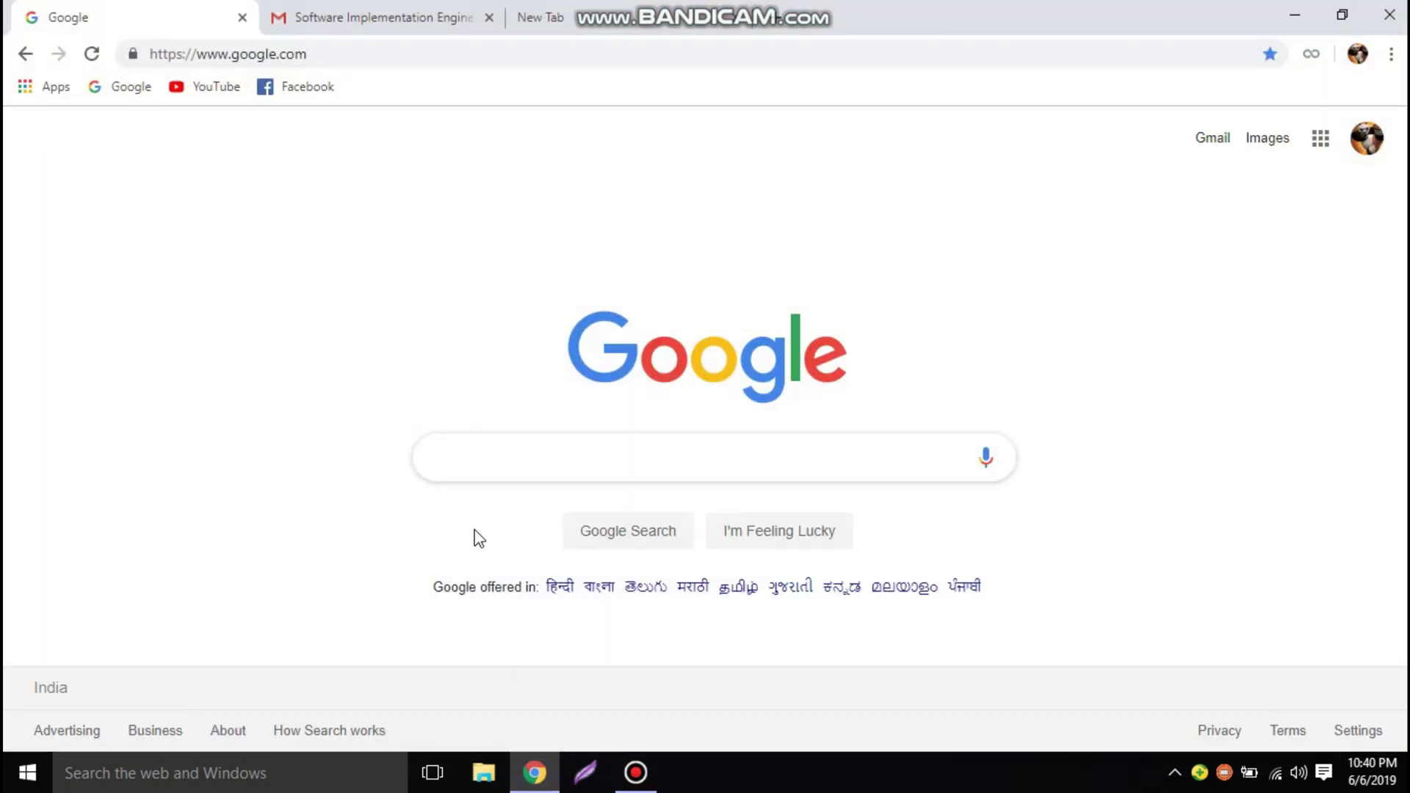
type("googieh")
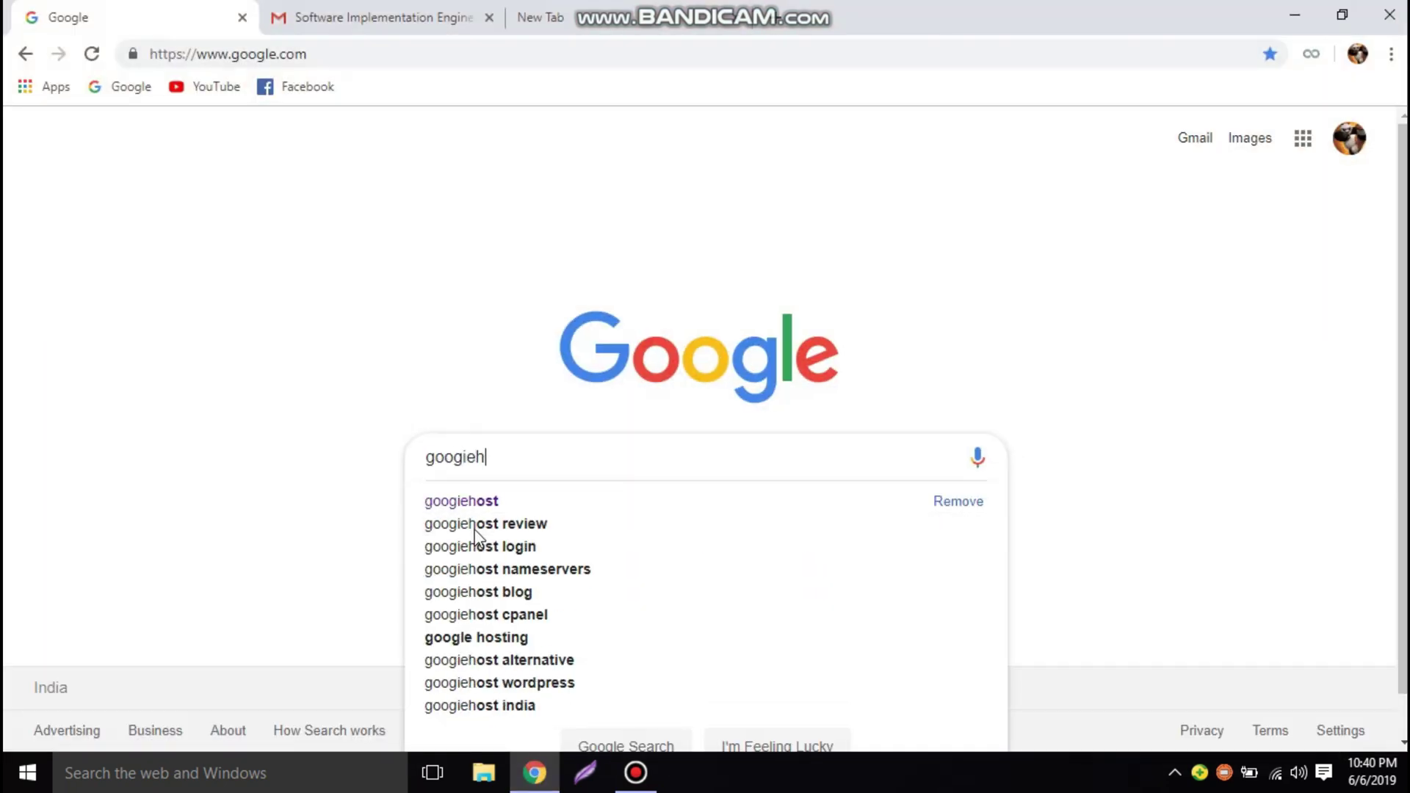
type("ost")
key("Return")
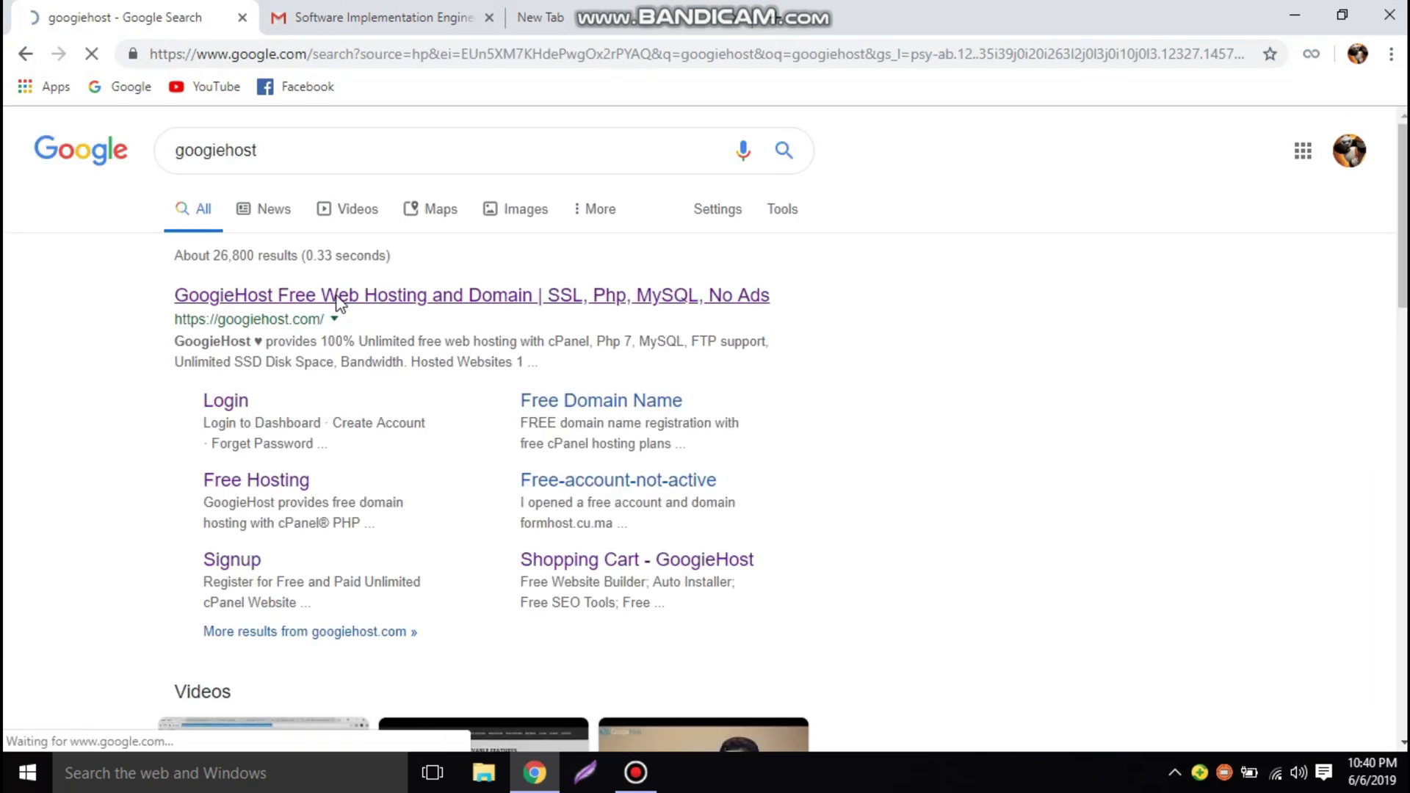
left_click(338, 297)
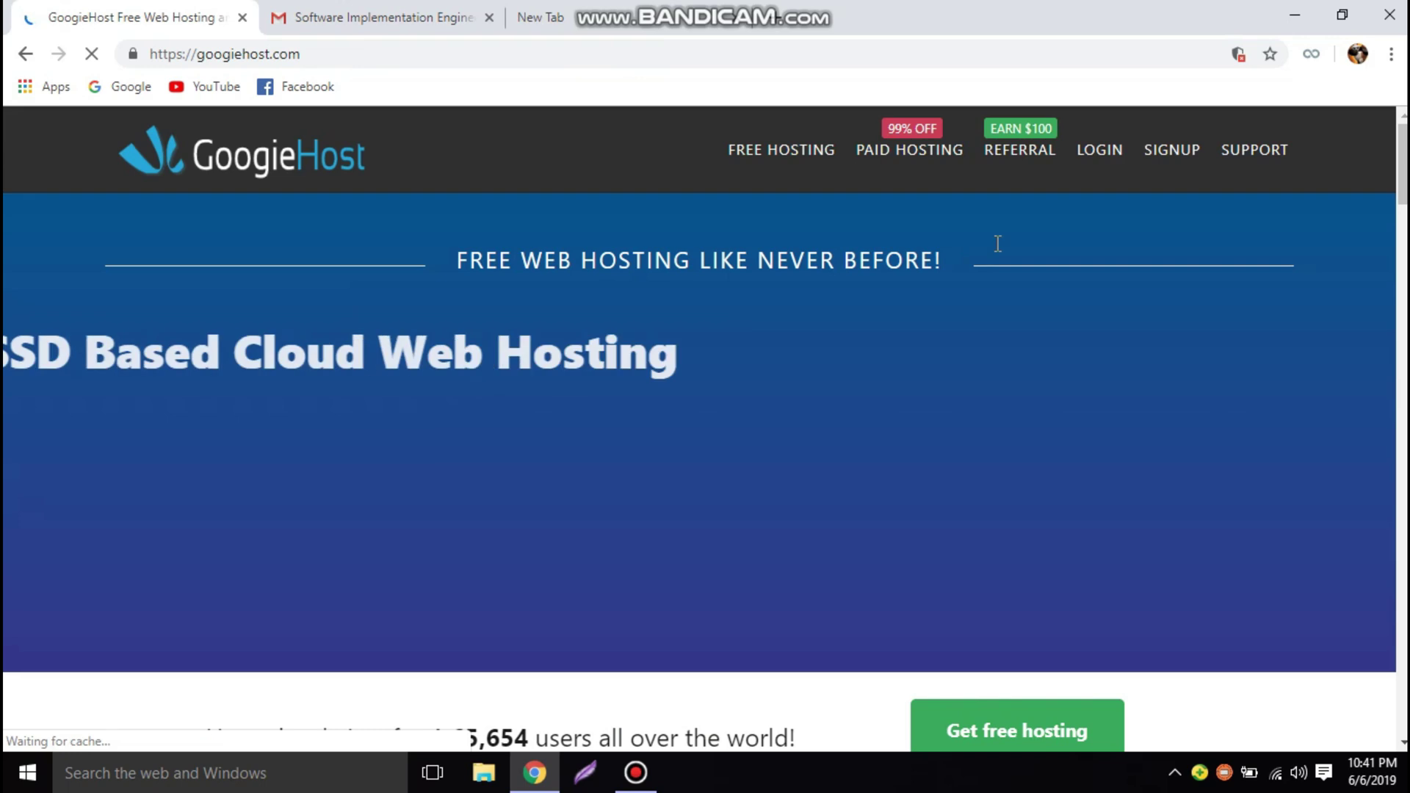
Step: Scroll the home page's feature cards, highlighting the Free Web Hosting title and the Zyro builder description
scroll(997, 243, "down", 5)
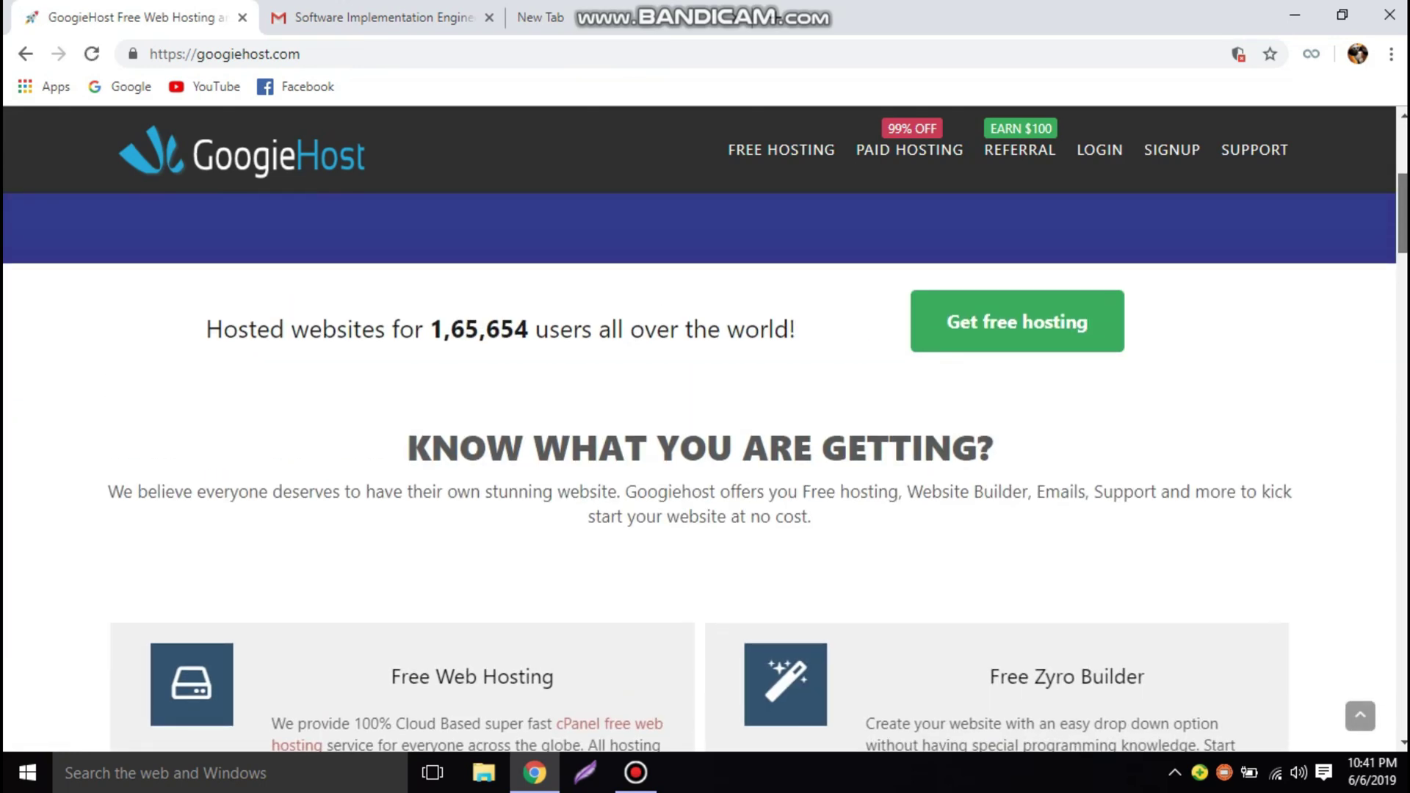
scroll(662, 461, "down", 4)
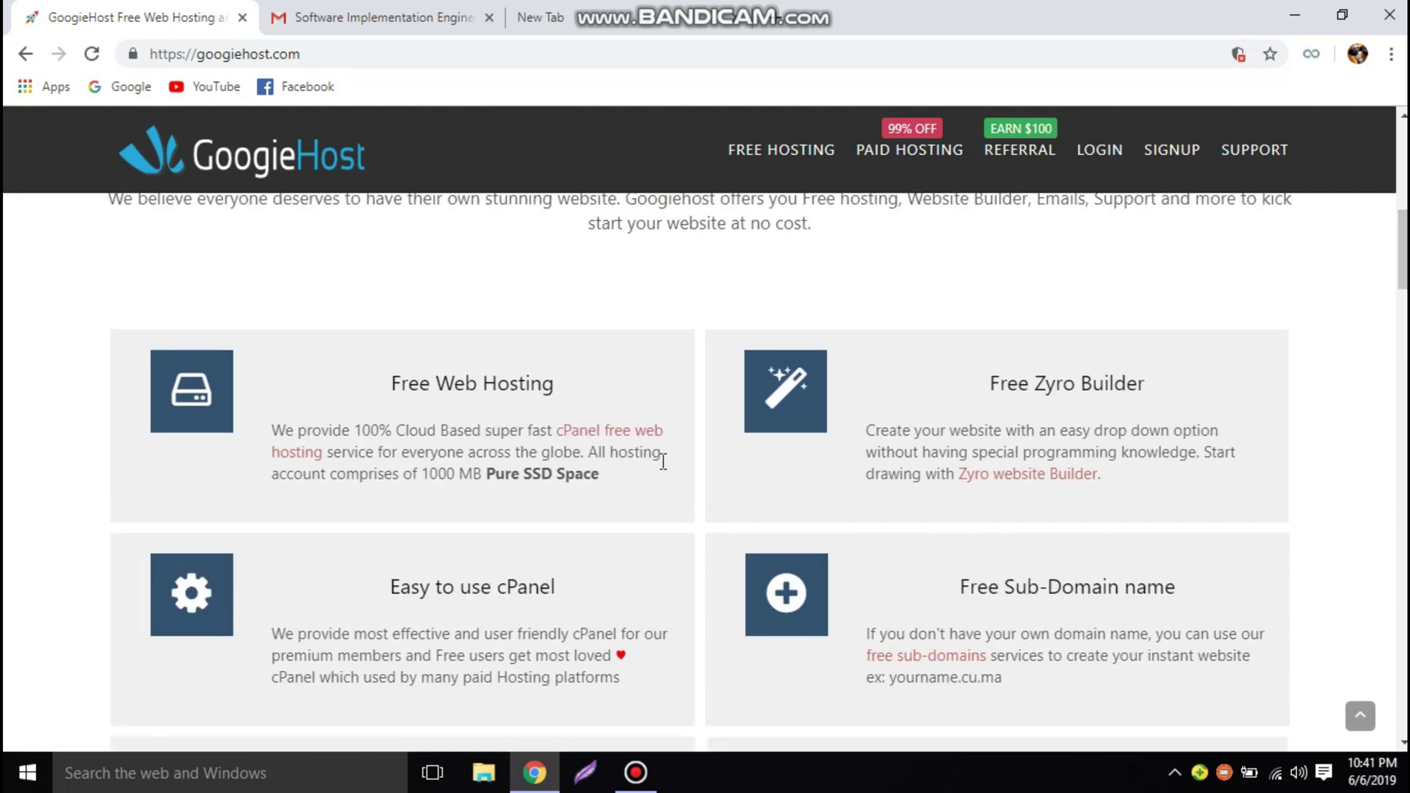
triple_click(424, 375)
left_click(593, 384)
left_click_drag(870, 455, 1197, 445)
left_click(1208, 440)
Step: Review the Free Sub-Domain feature and comparison table, then go to the free hosting signup page
scroll(1401, 250, "down", 4)
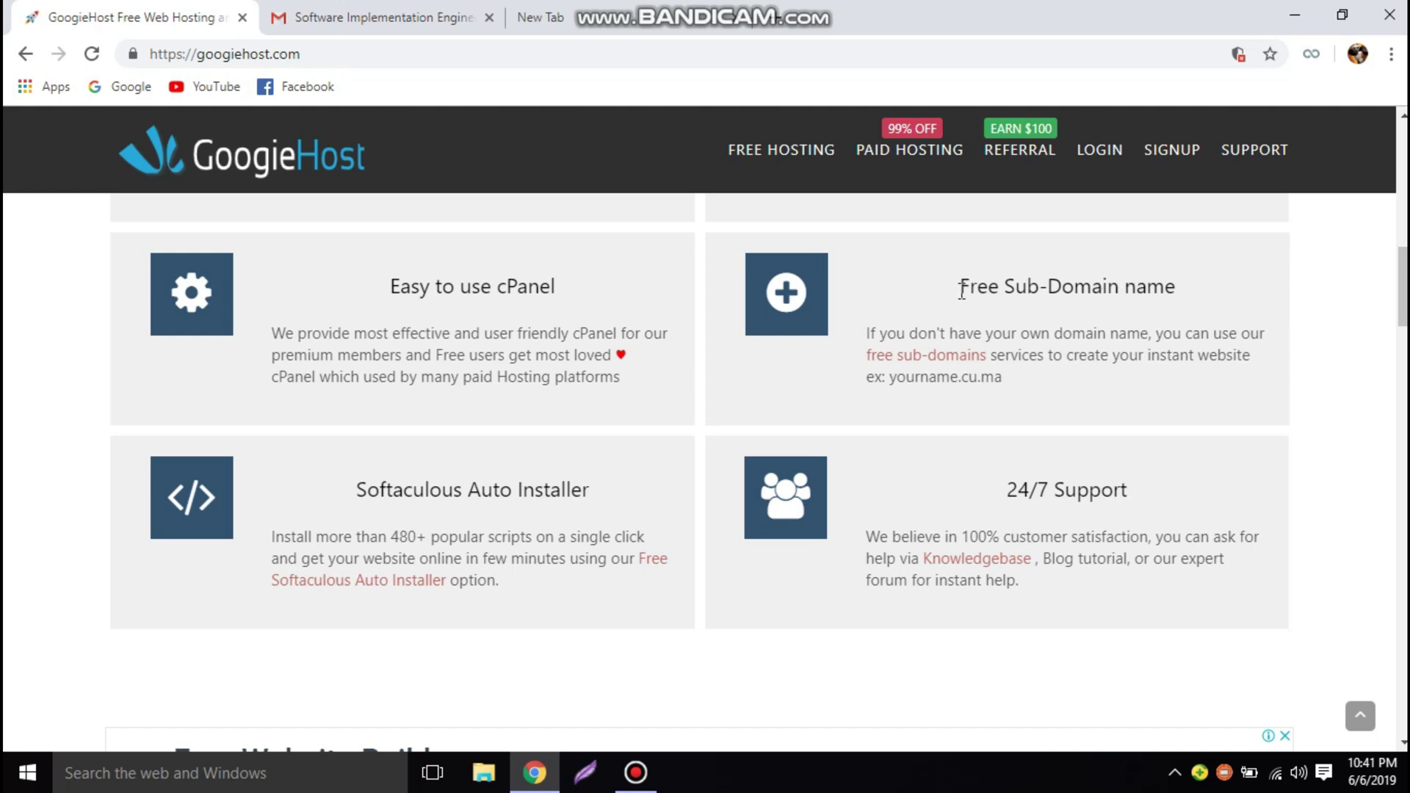
left_click_drag(959, 288, 1196, 315)
left_click(1196, 315)
scroll(1402, 294, "down", 10)
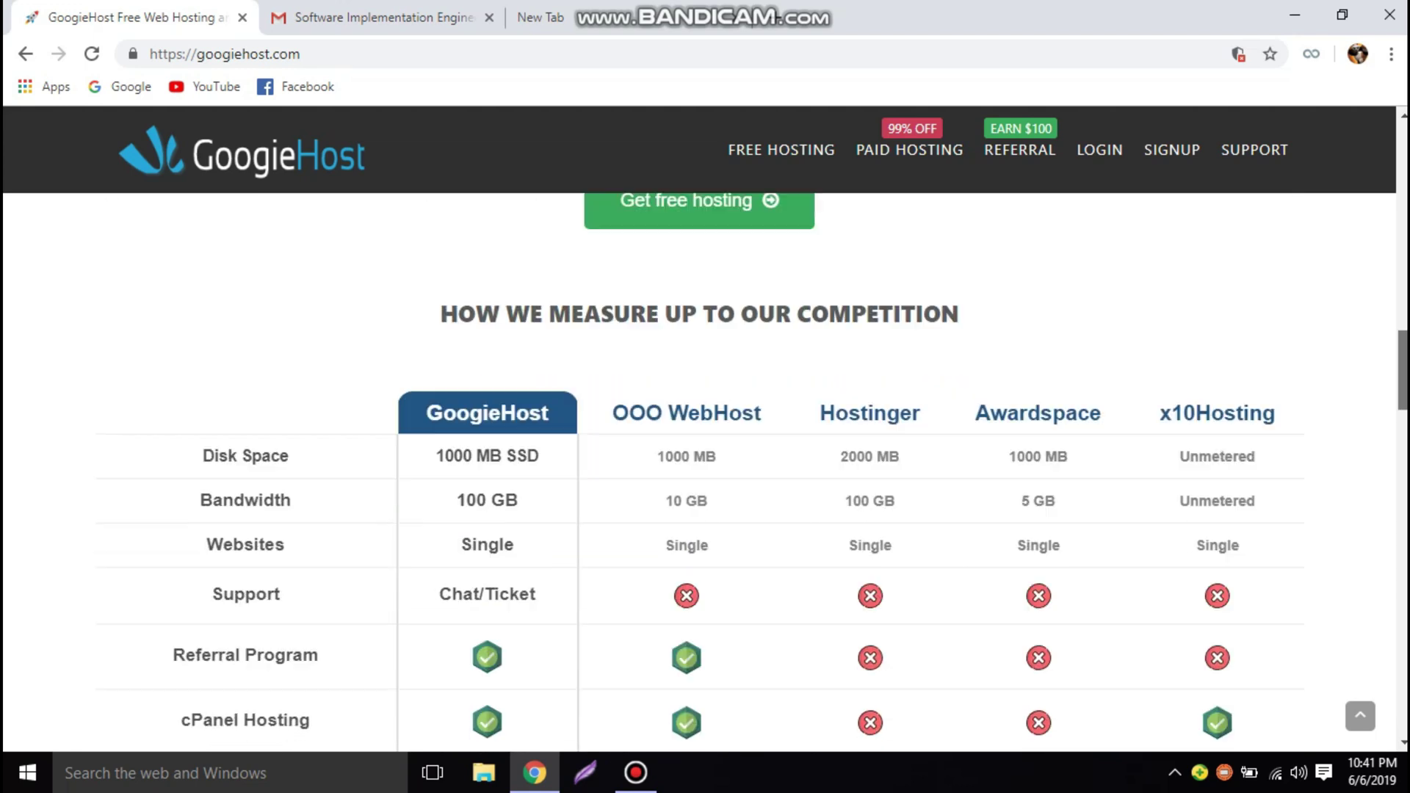
scroll(705, 470, "down", 3)
scroll(705, 470, "up", 10)
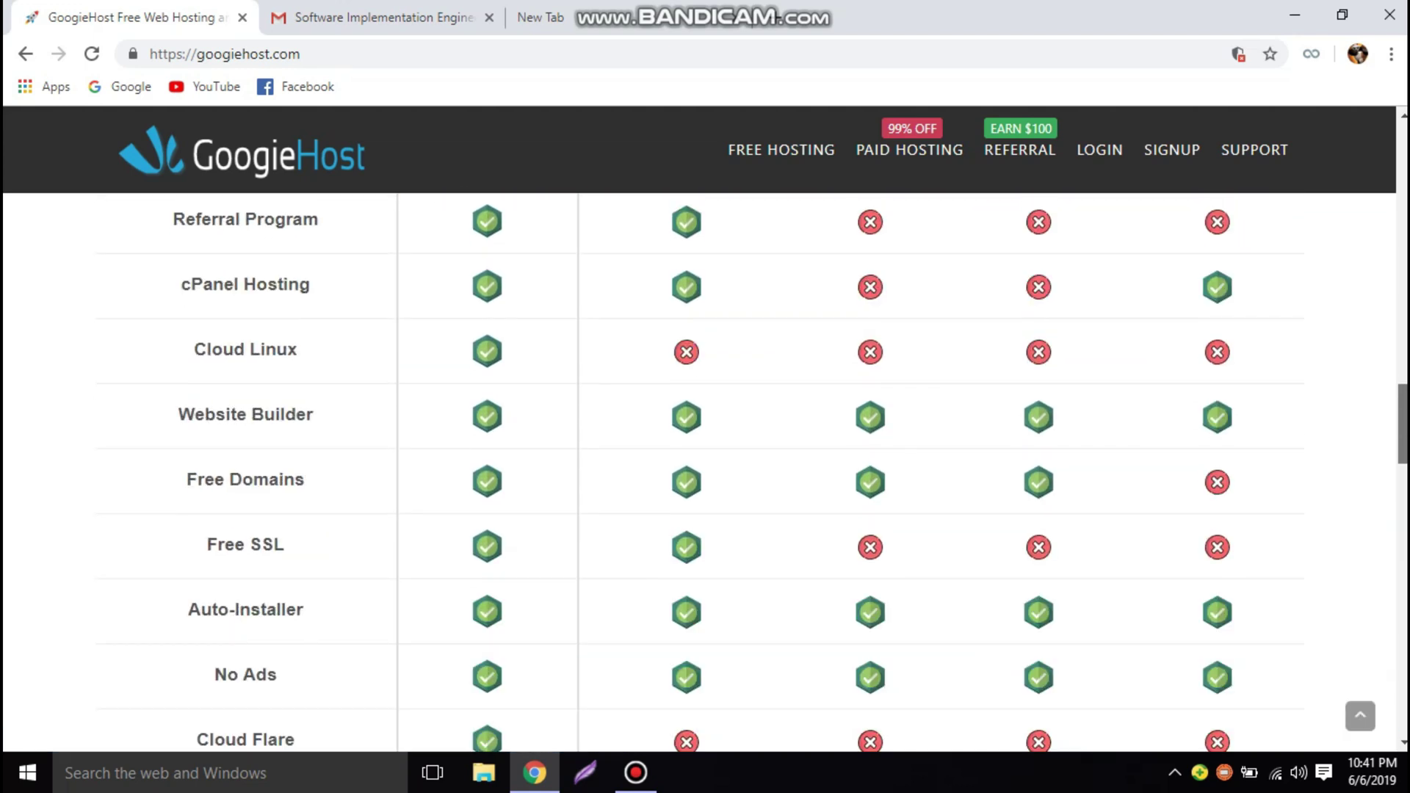
scroll(1390, 216, "up", 10)
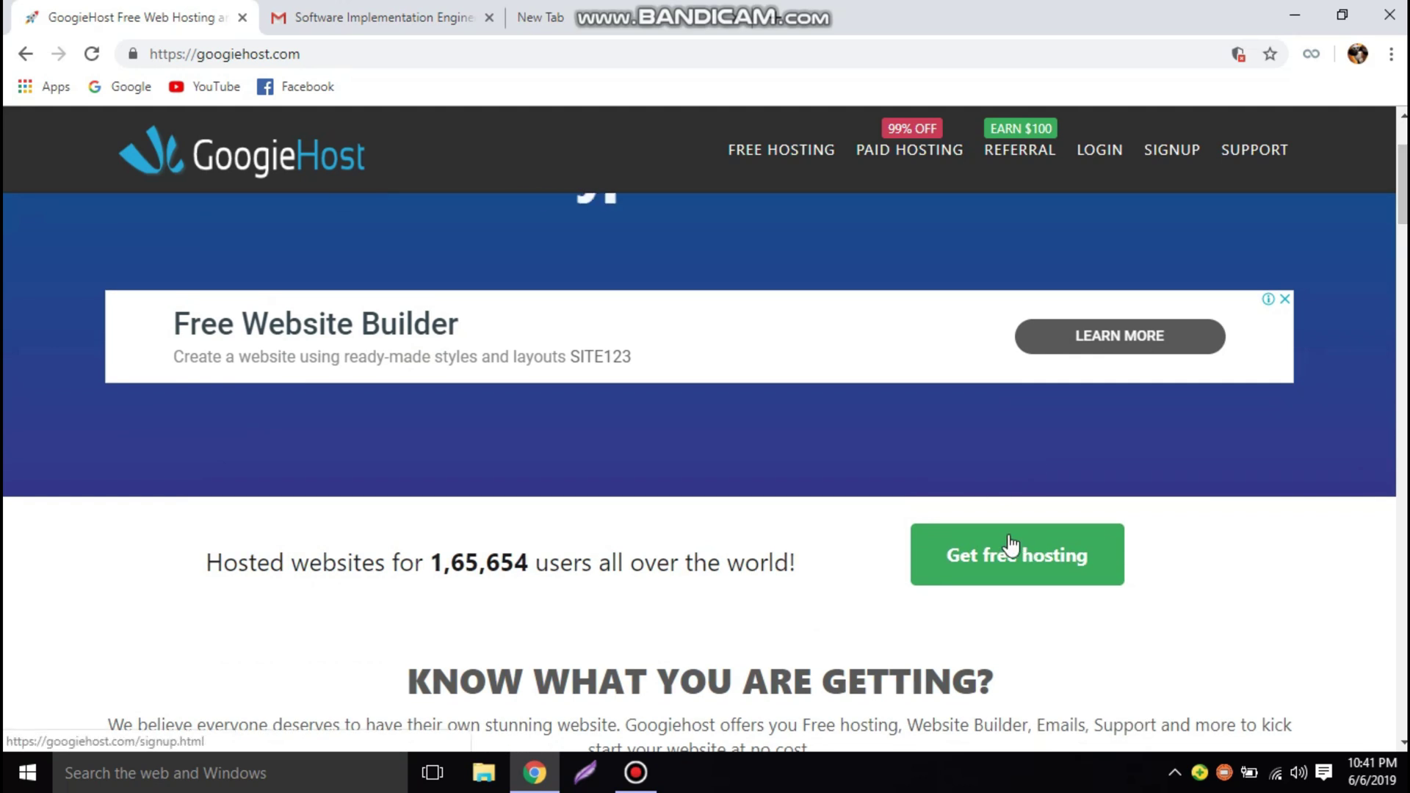
left_click(995, 579)
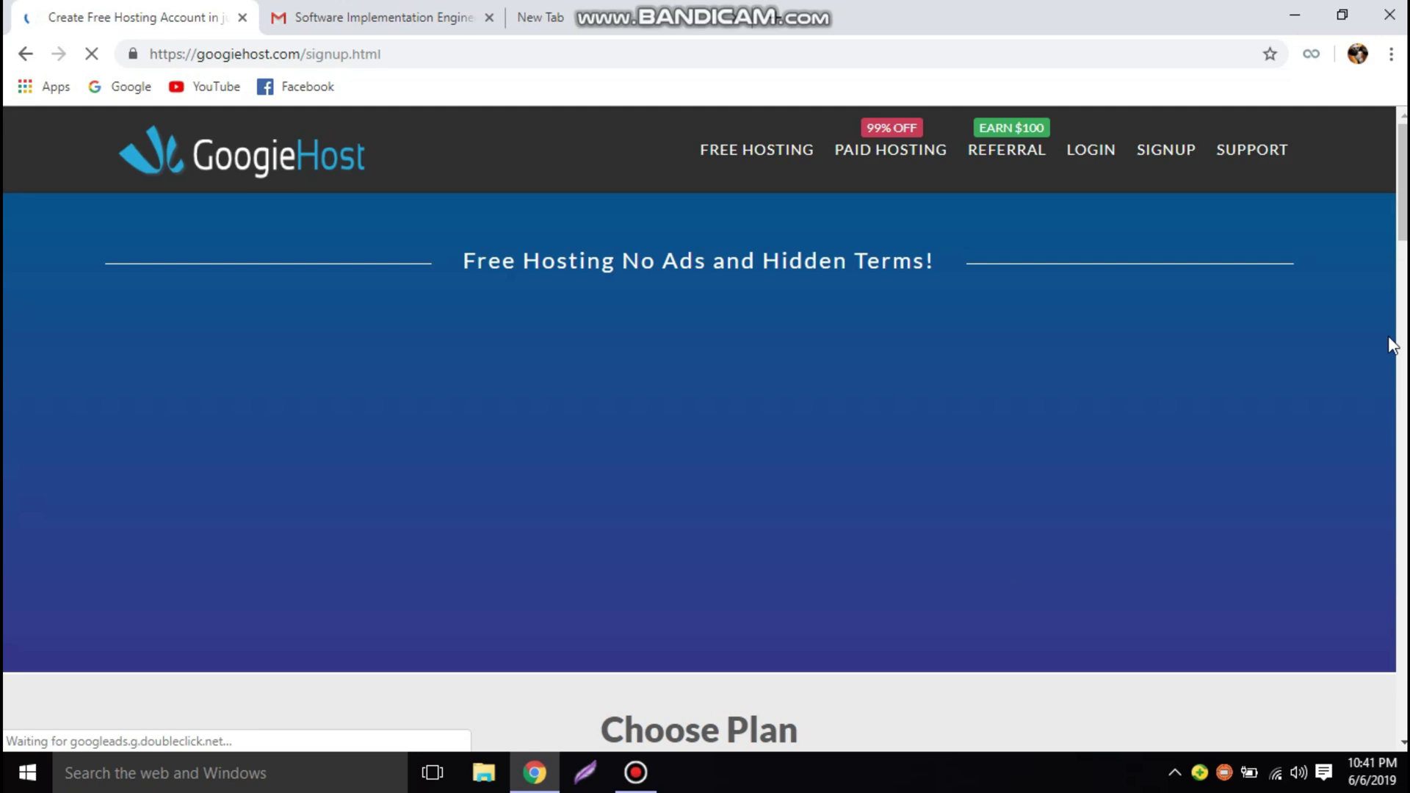
Step: Scroll the signup page down to the Choose Plan section
scroll(1388, 337, "down", 6)
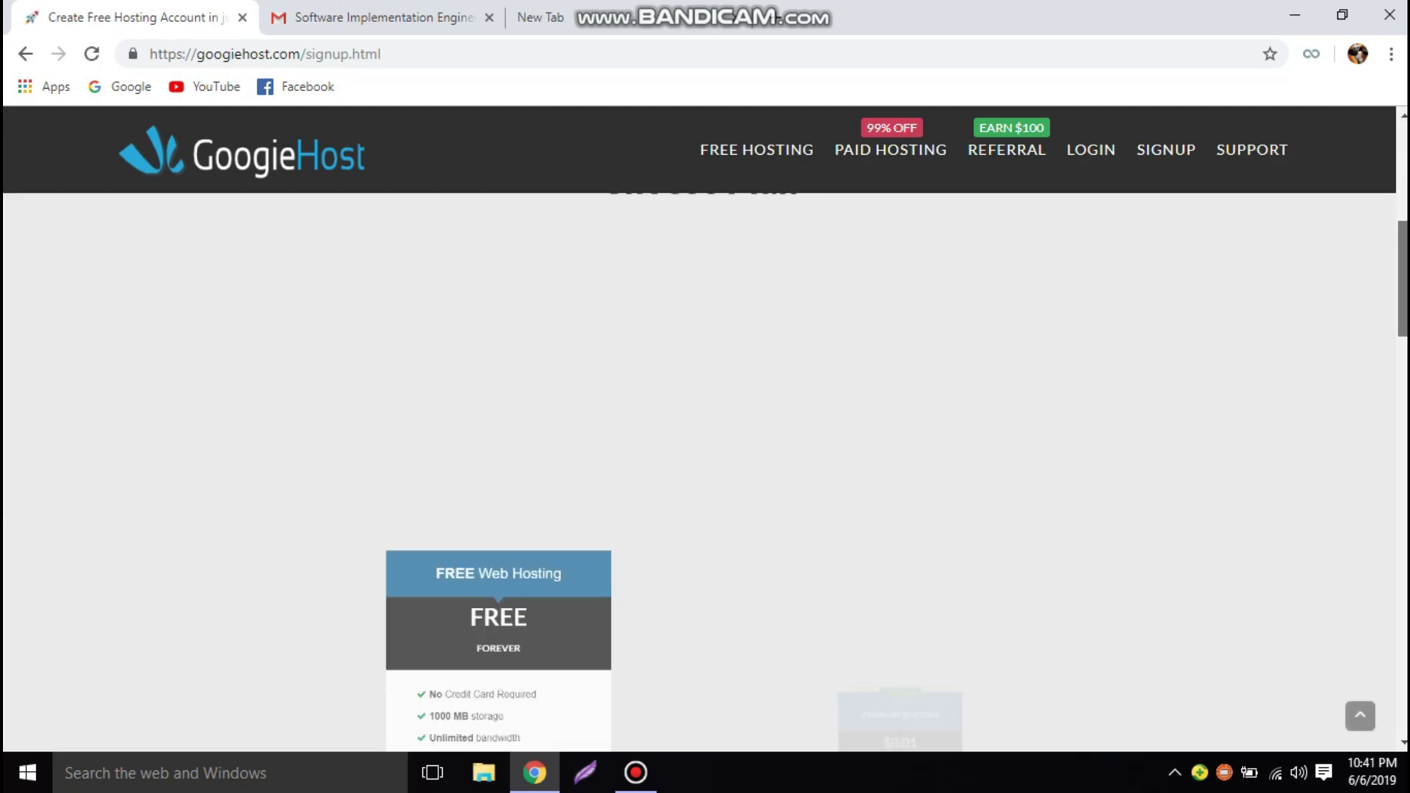
scroll(705, 470, "down", 1)
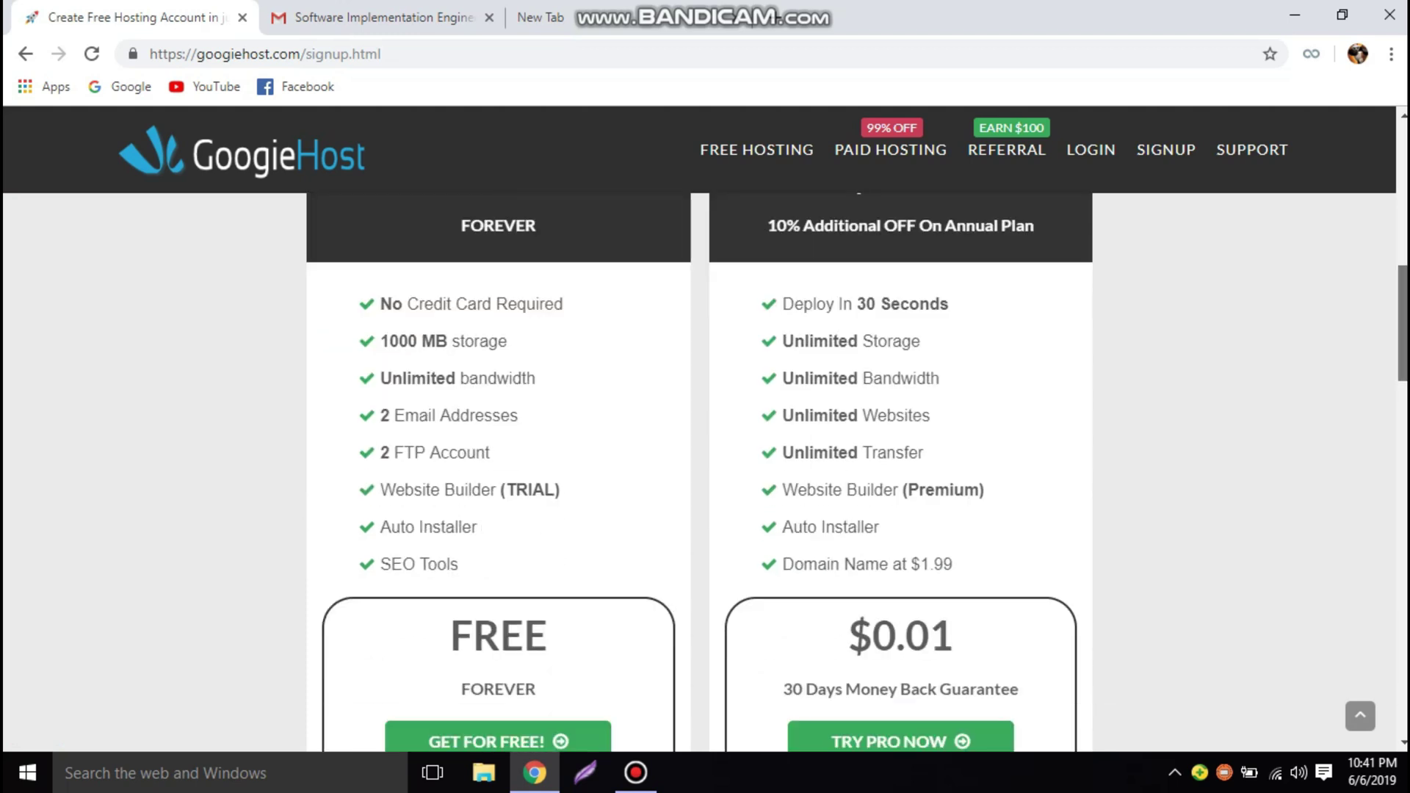
scroll(1305, 304, "down", 5)
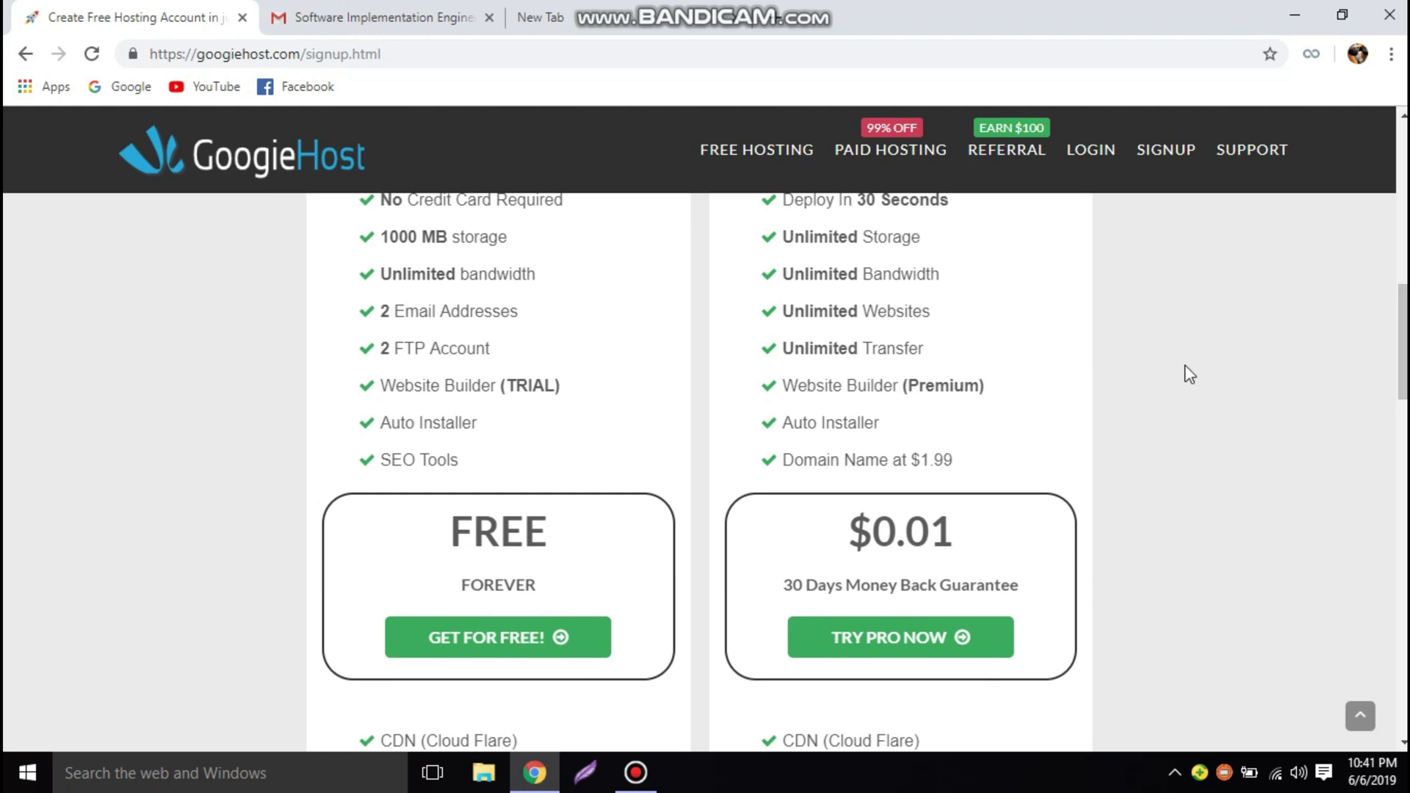
left_click_drag(1402, 353, 1403, 298)
scroll(409, 411, "down", 2)
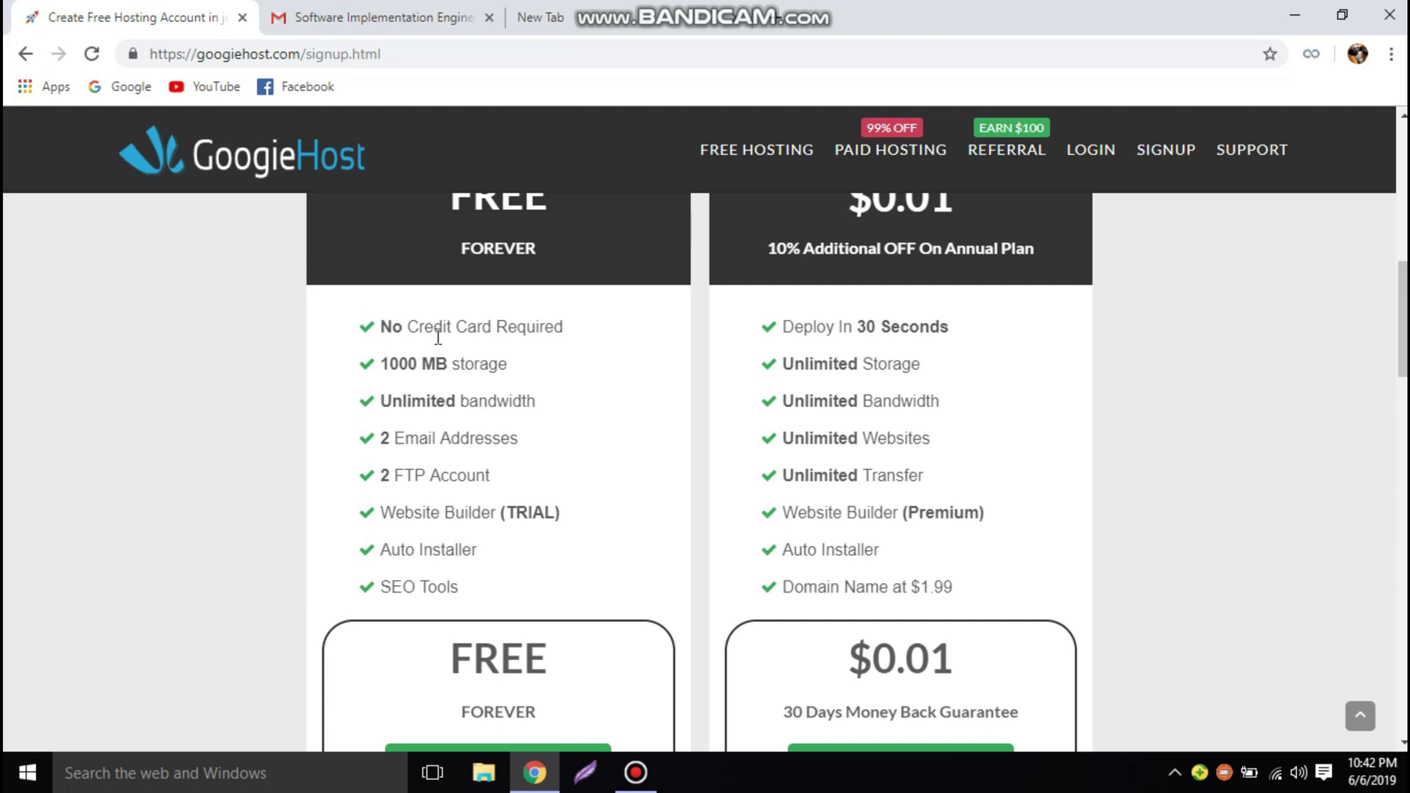
Step: Highlight the free plan's 1000 MB storage, 2 email addresses and 2 FTP accounts
left_click_drag(367, 389, 519, 373)
left_click(519, 373)
left_click_drag(381, 444, 585, 438)
left_click(587, 438)
left_click_drag(382, 474, 497, 479)
left_click(502, 481)
Step: Scroll through the rest of the FREE FOREVER and $0.01 plan comparison
scroll(1401, 315, "down", 3)
scroll(562, 430, "down", 3)
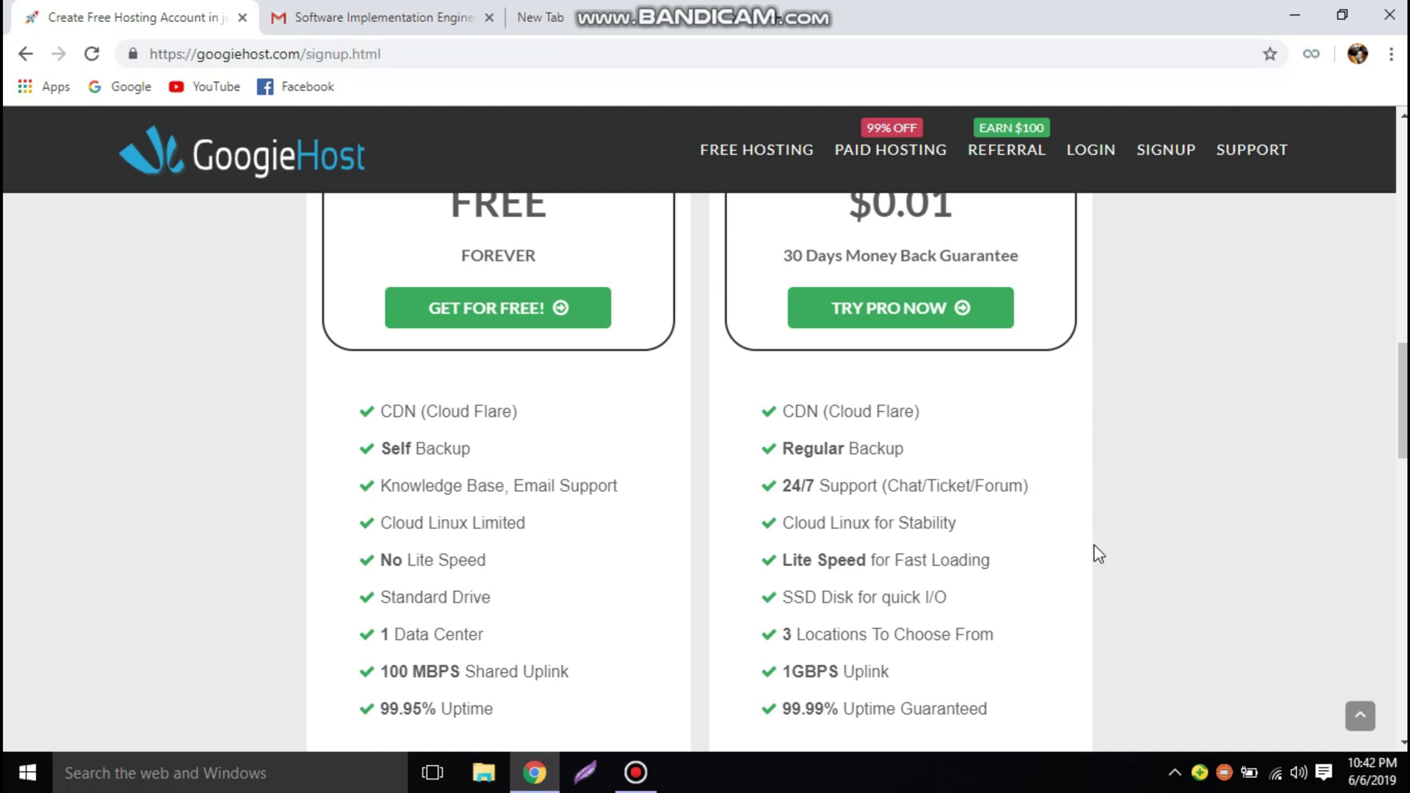
scroll(1401, 440, "down", 5)
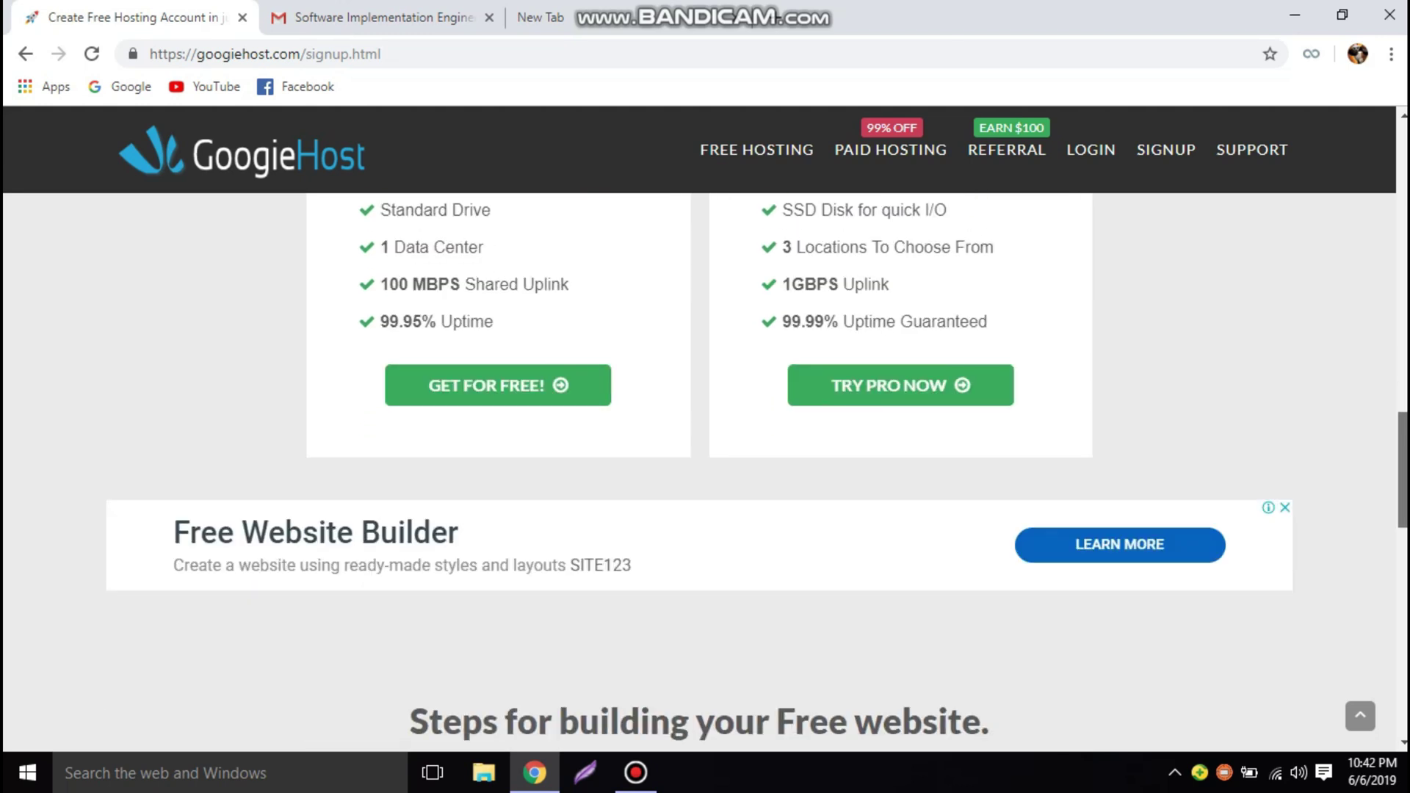
scroll(705, 470, "up", 4)
scroll(704, 470, "down", 1)
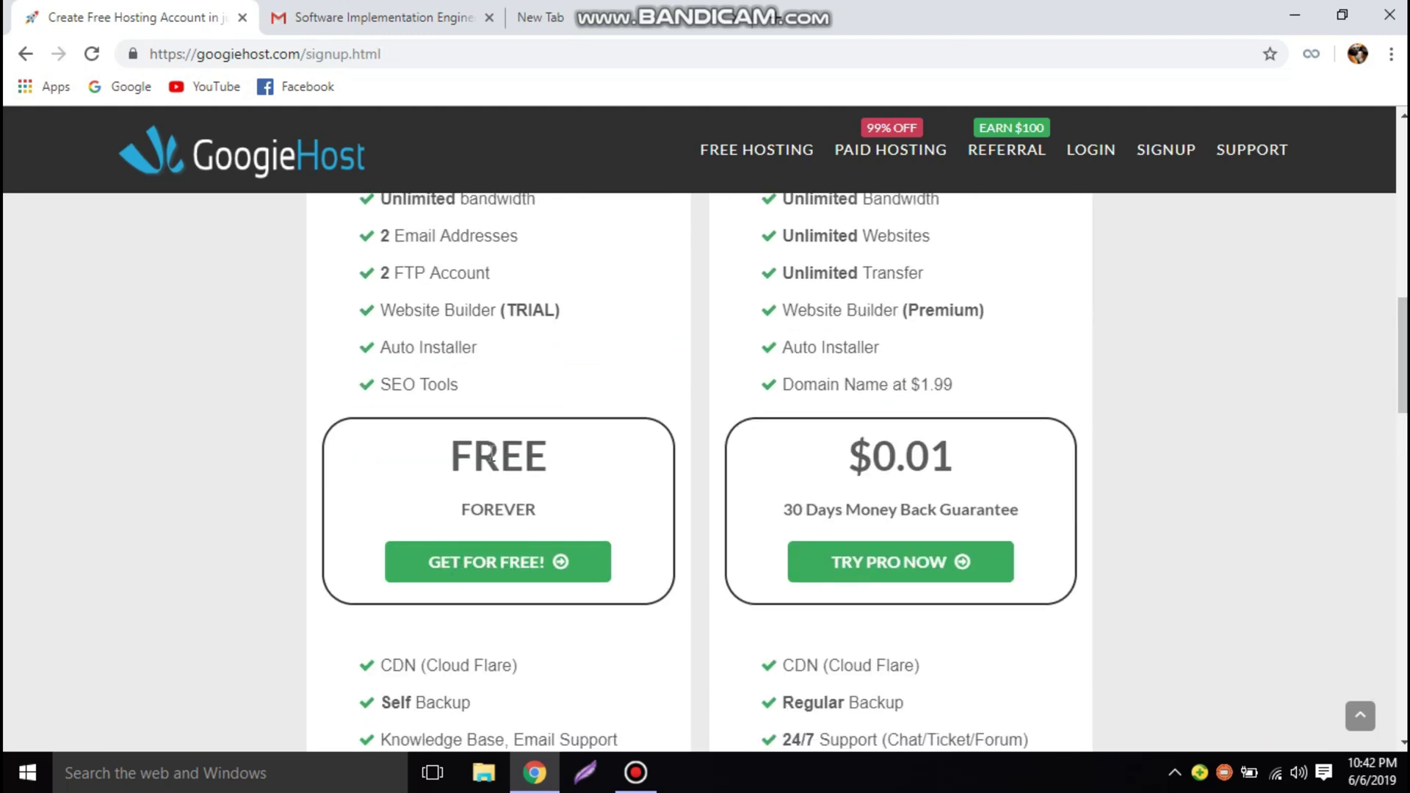
Step: Order the FREE FOREVER plan with a GoogieHost .cu.ma subdomain and check its availability
left_click(534, 564)
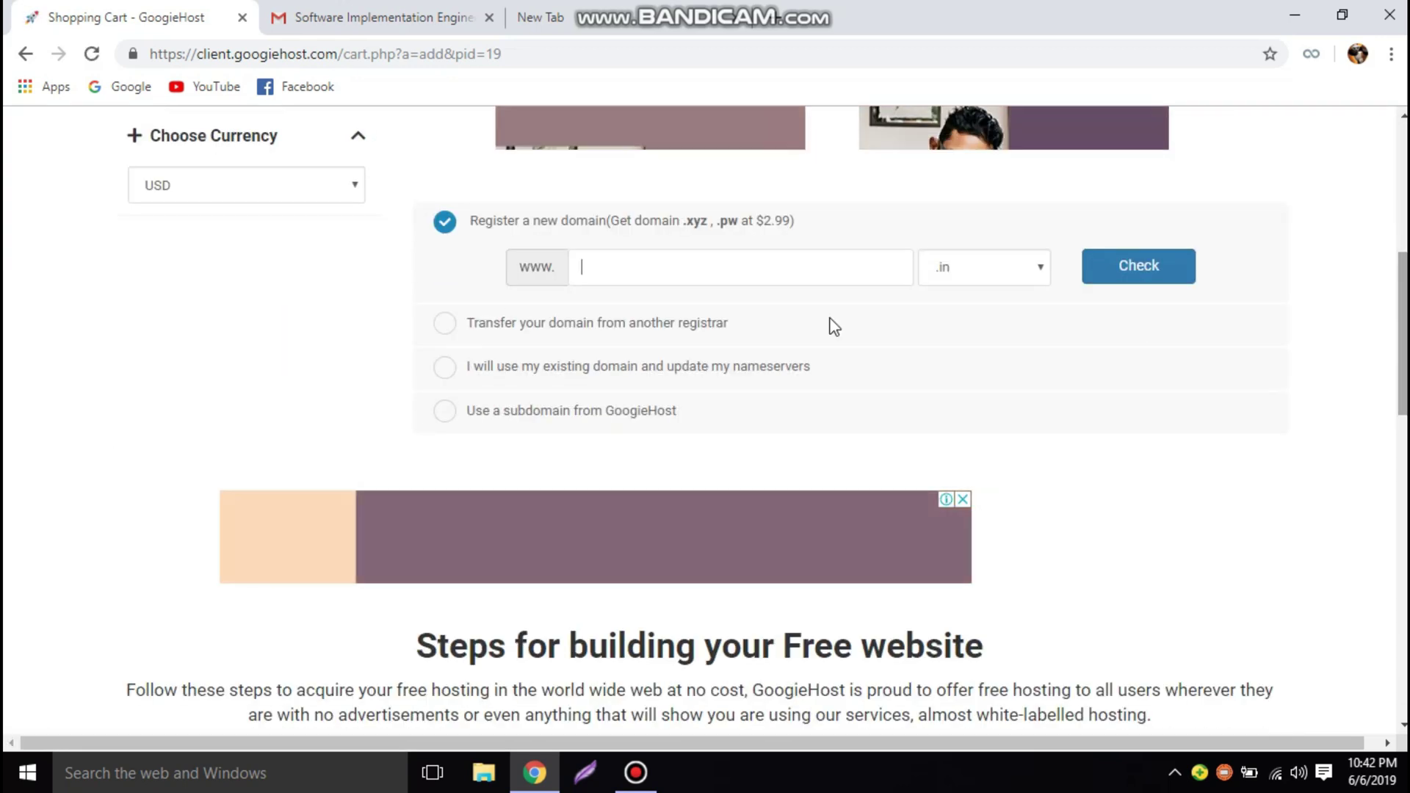
left_click(543, 420)
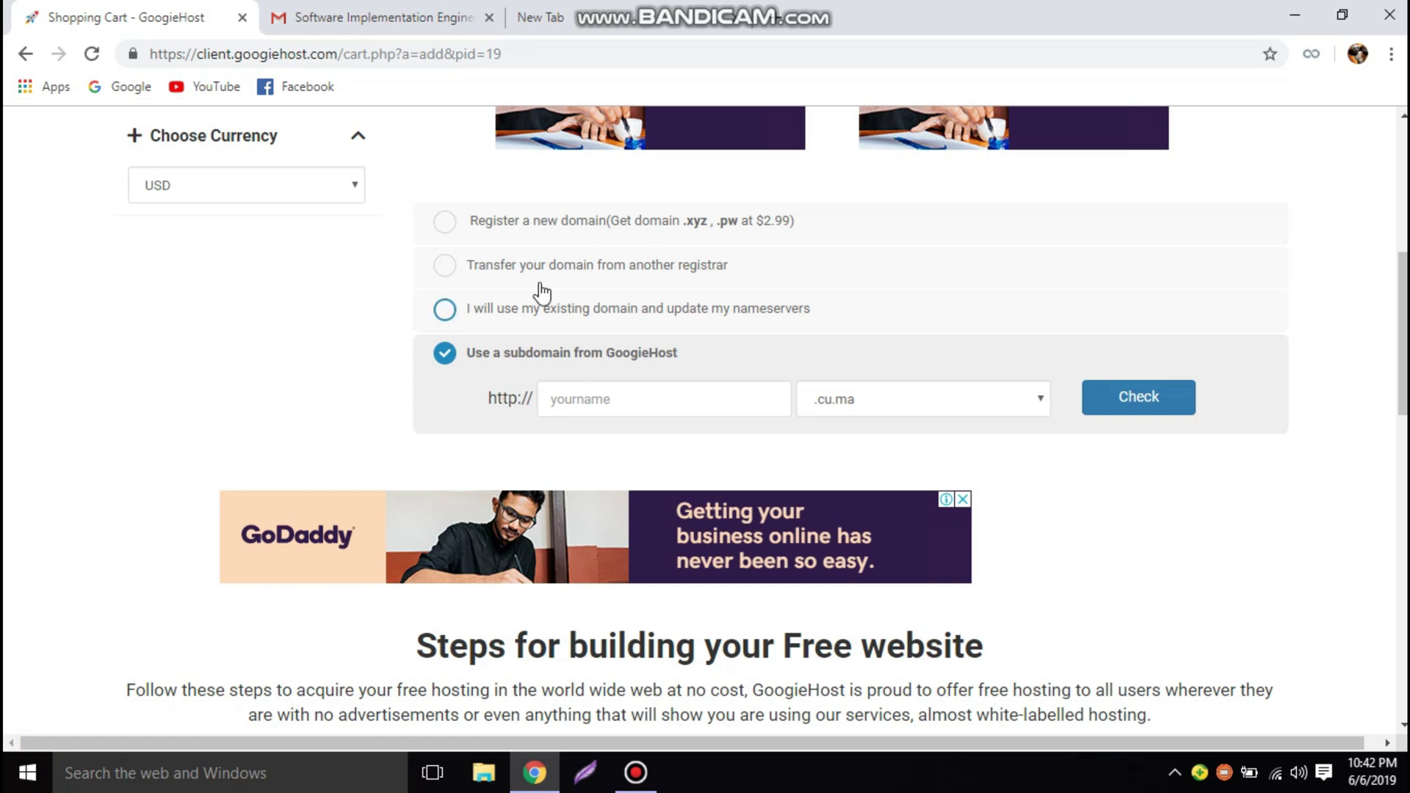
left_click(677, 406)
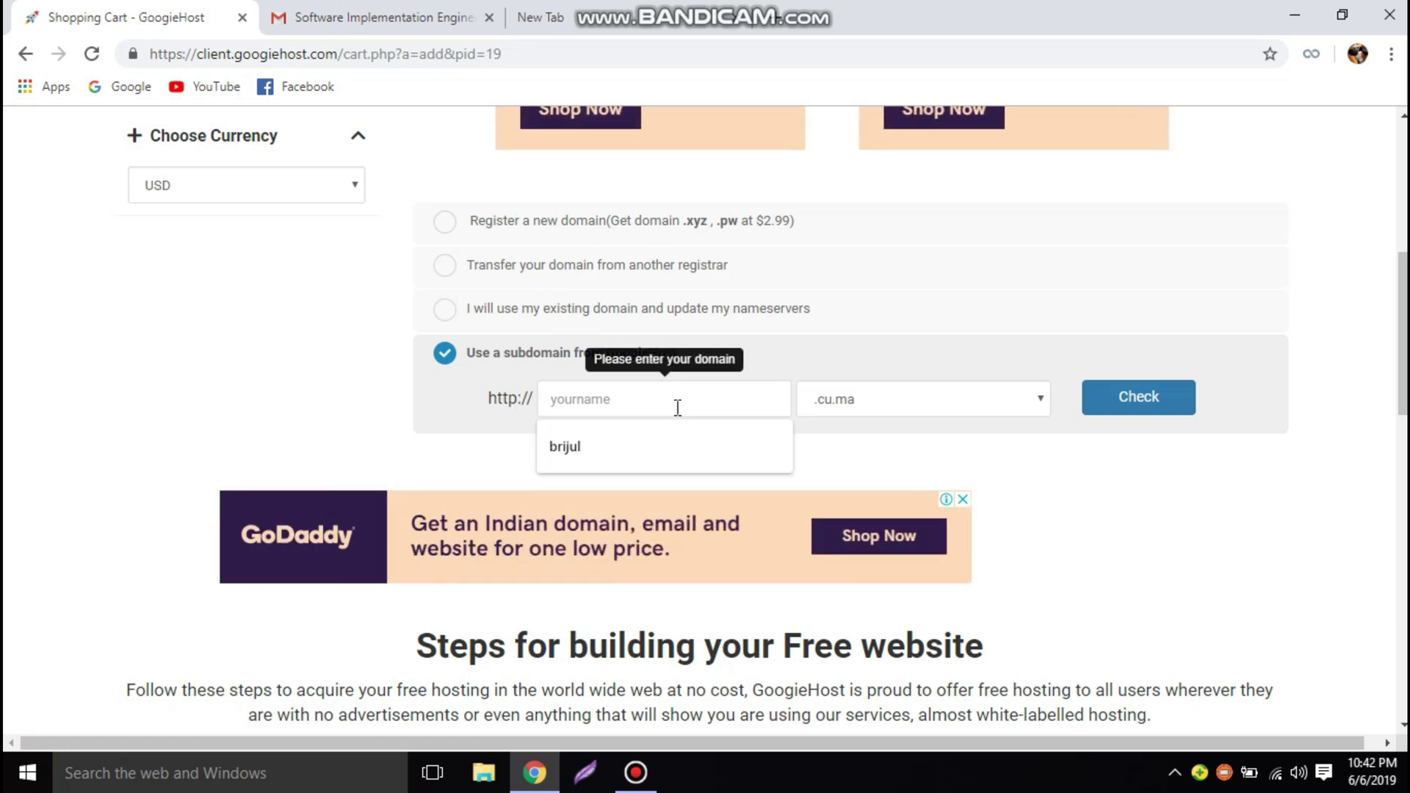
left_click(672, 445)
left_click(1117, 412)
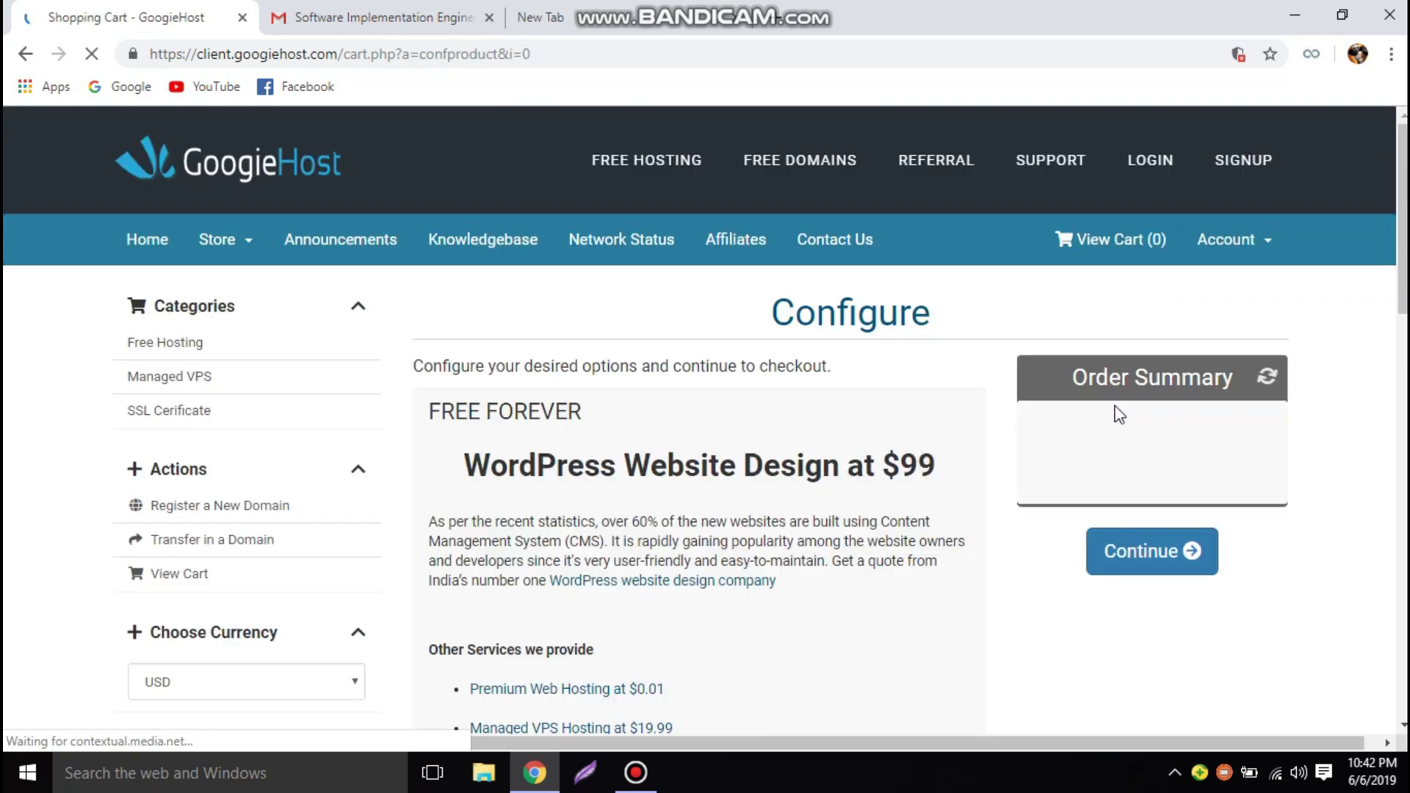
scroll(1117, 415, "down", 5)
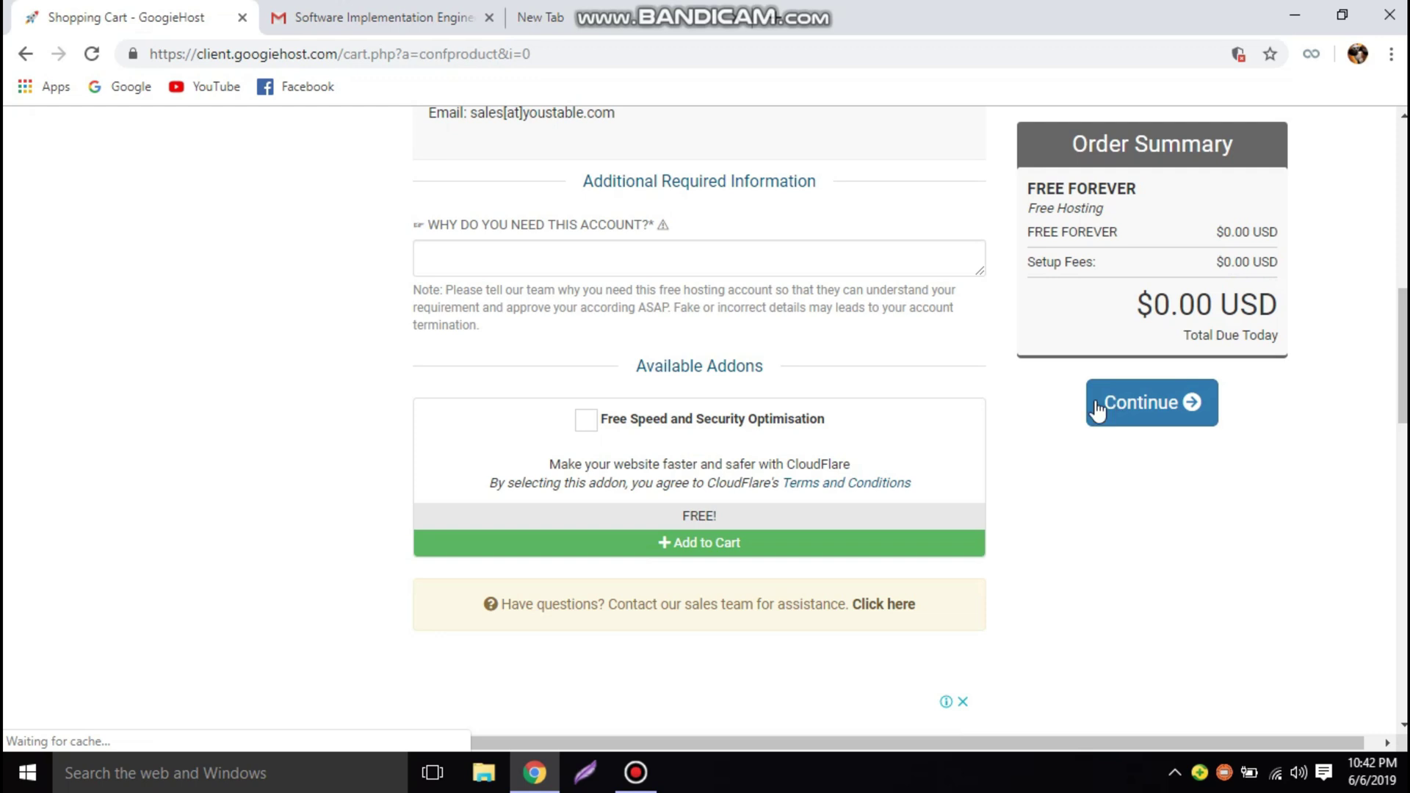
triple_click(519, 230)
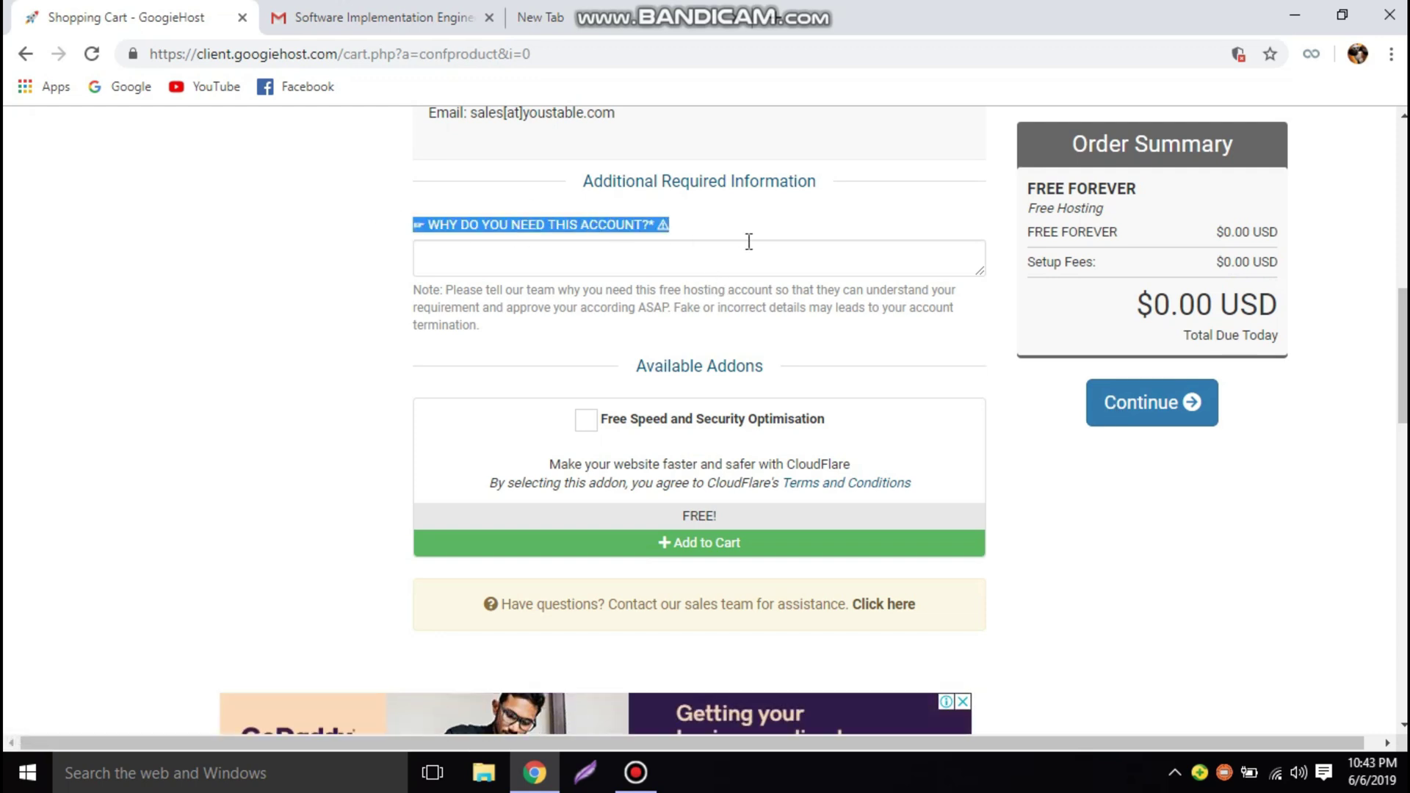
left_click(724, 227)
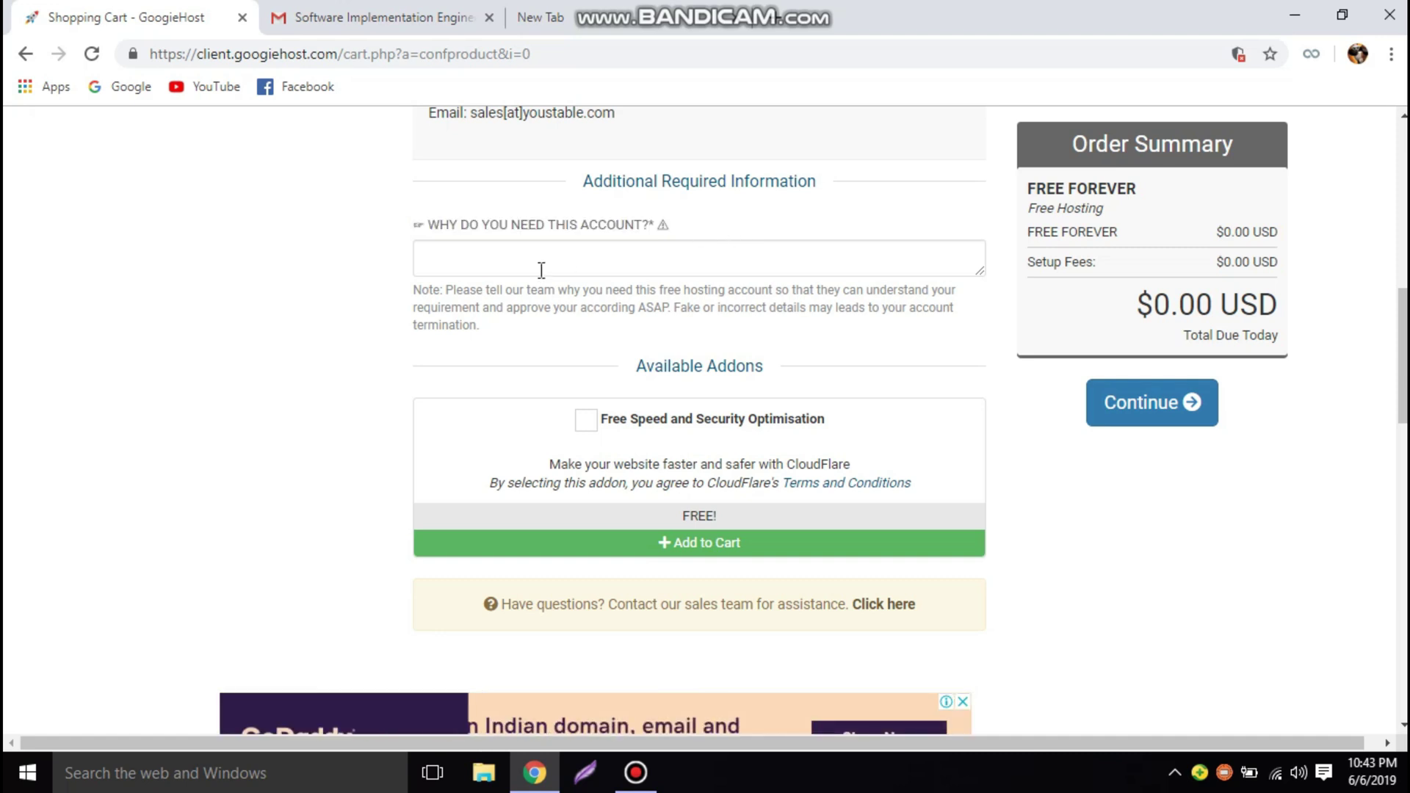
triple_click(473, 324)
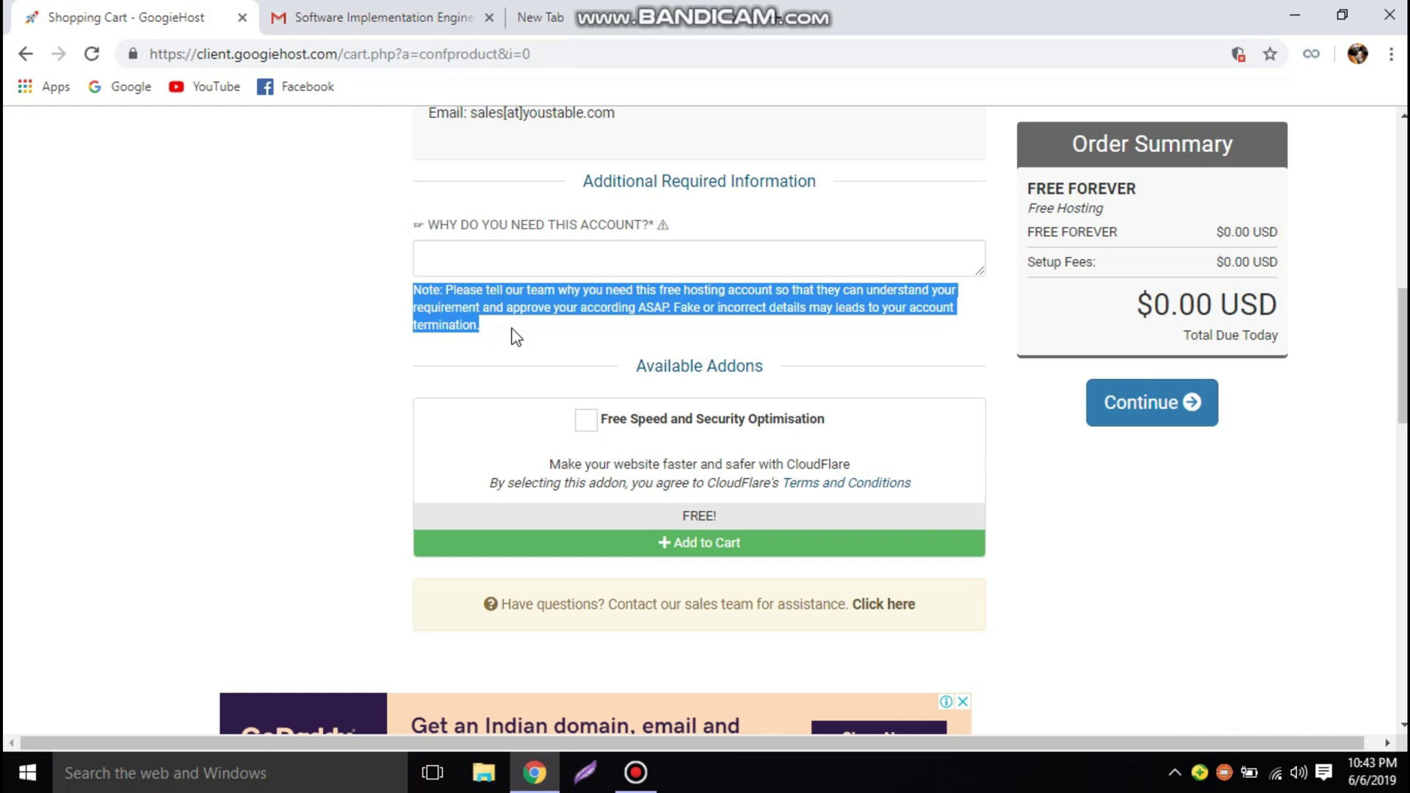
left_click(540, 327)
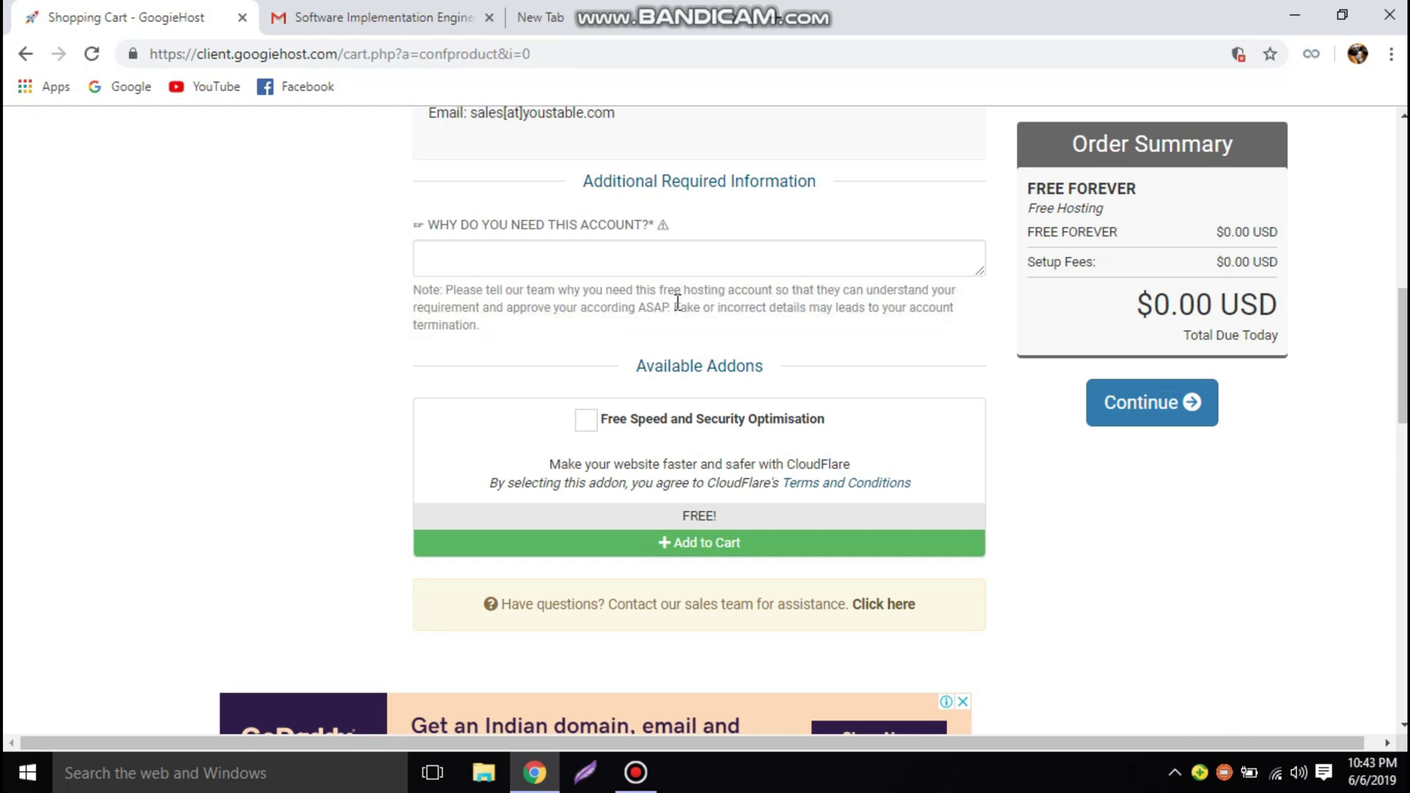
left_click_drag(680, 306, 623, 341)
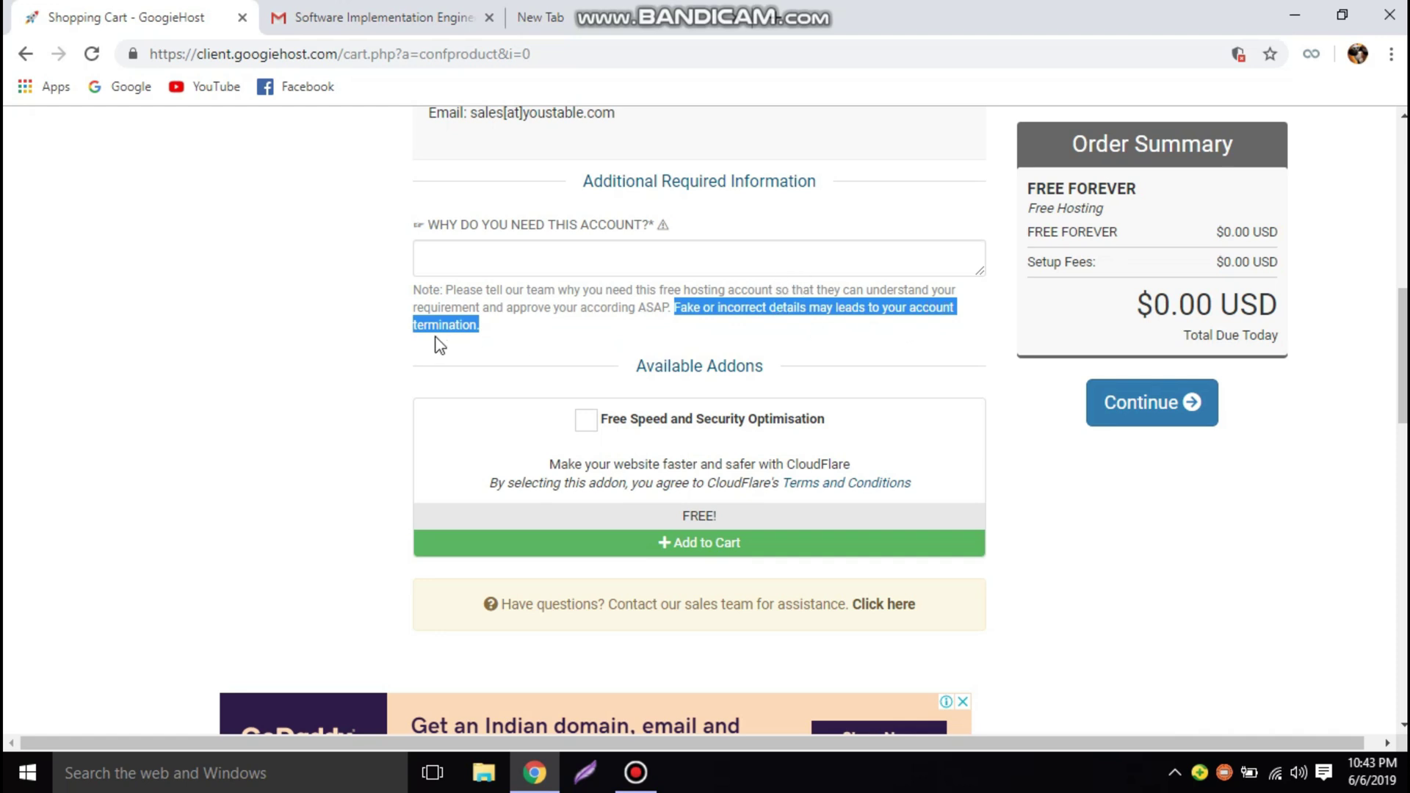
left_click(340, 304)
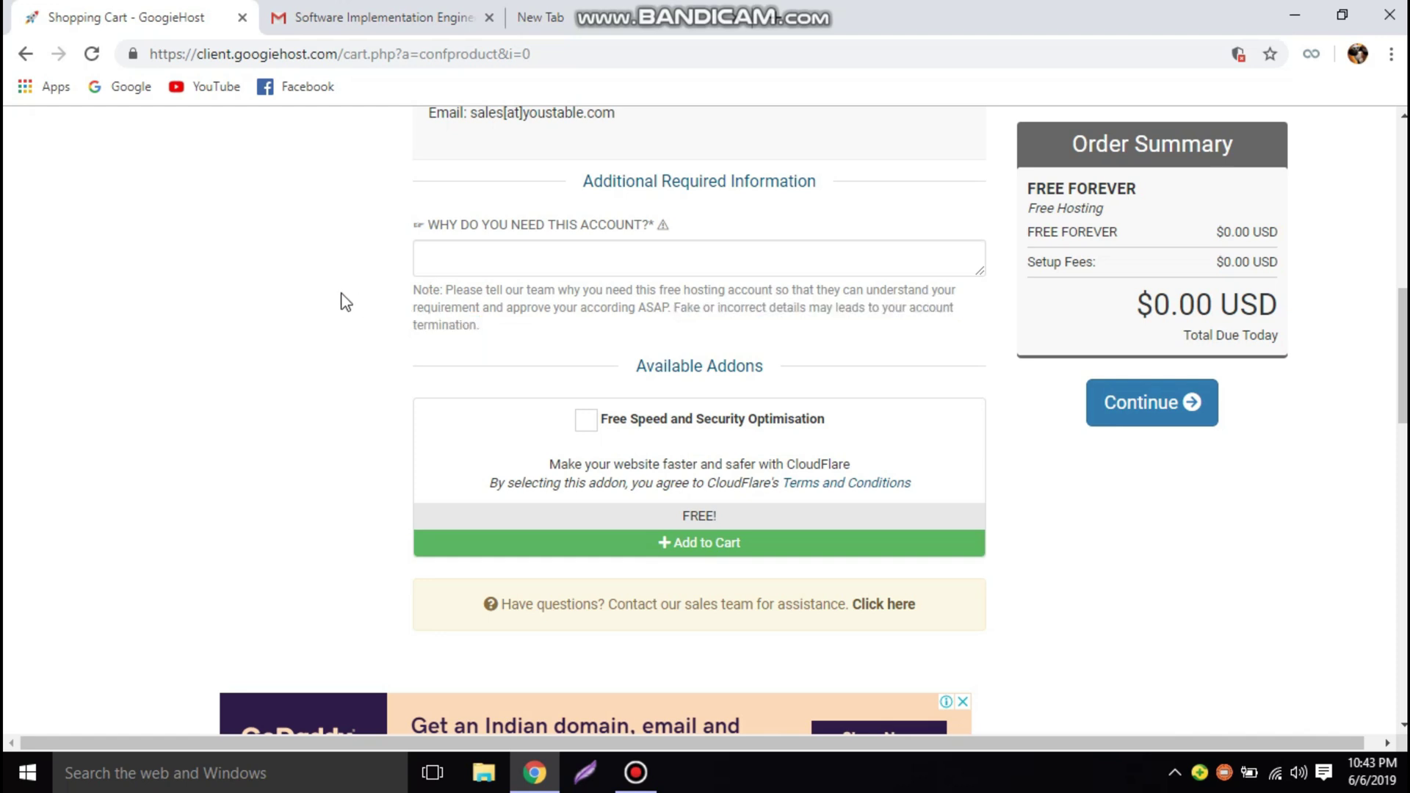
left_click(447, 264)
Step: Copy the saved hosting request letter from Notepad into the 'Why do you need this account?' box
left_click(1296, 3)
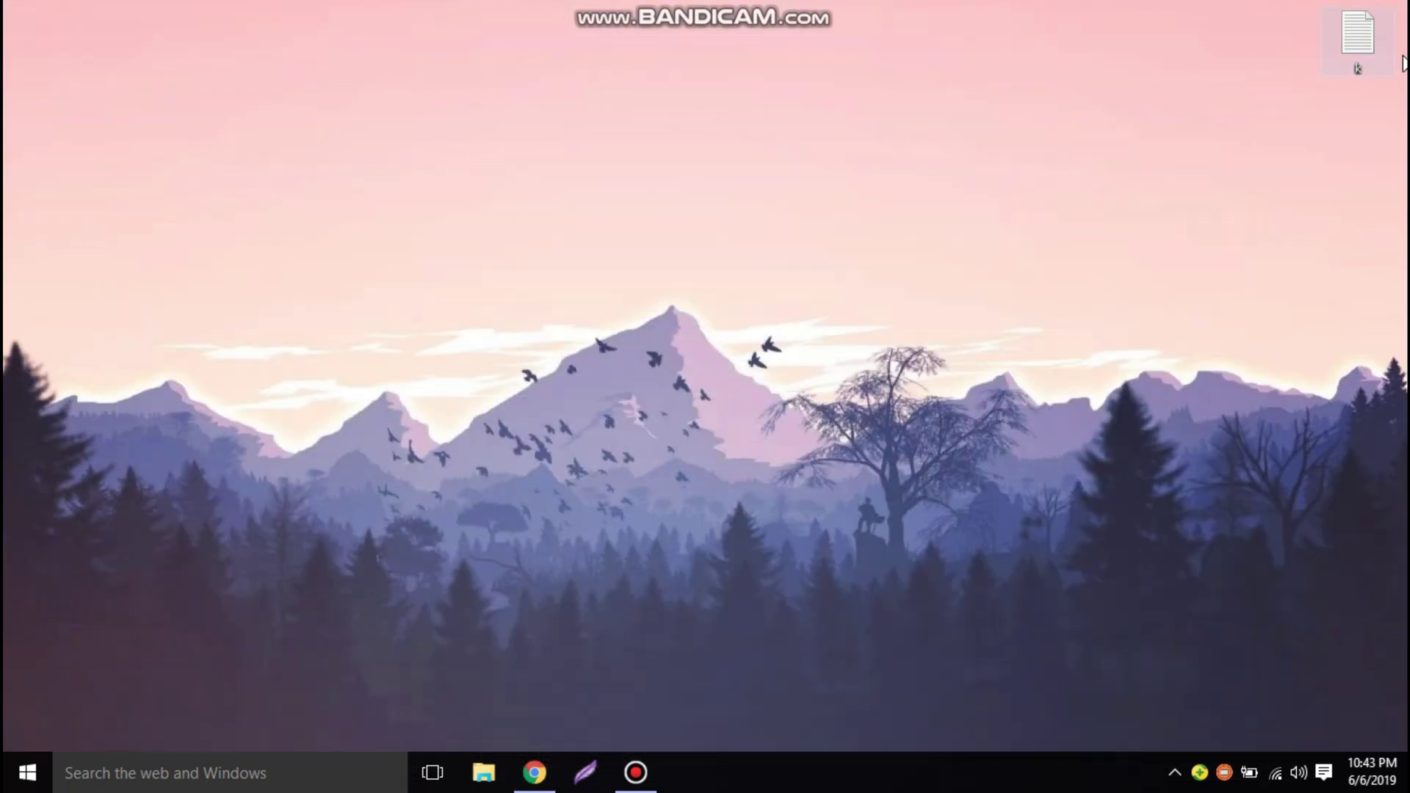
double_click(1374, 49)
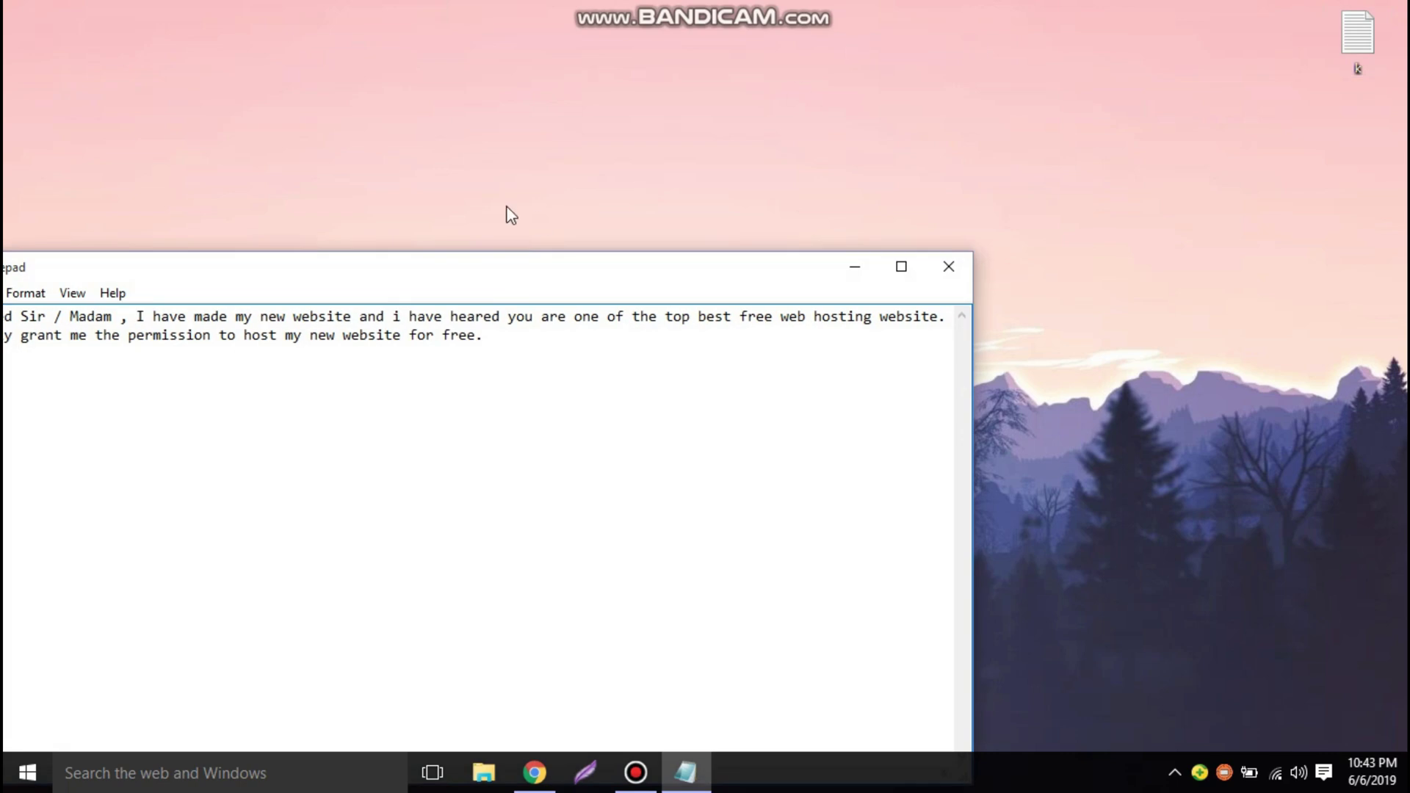
left_click_drag(529, 283, 750, 230)
left_click_drag(754, 299, 158, 251)
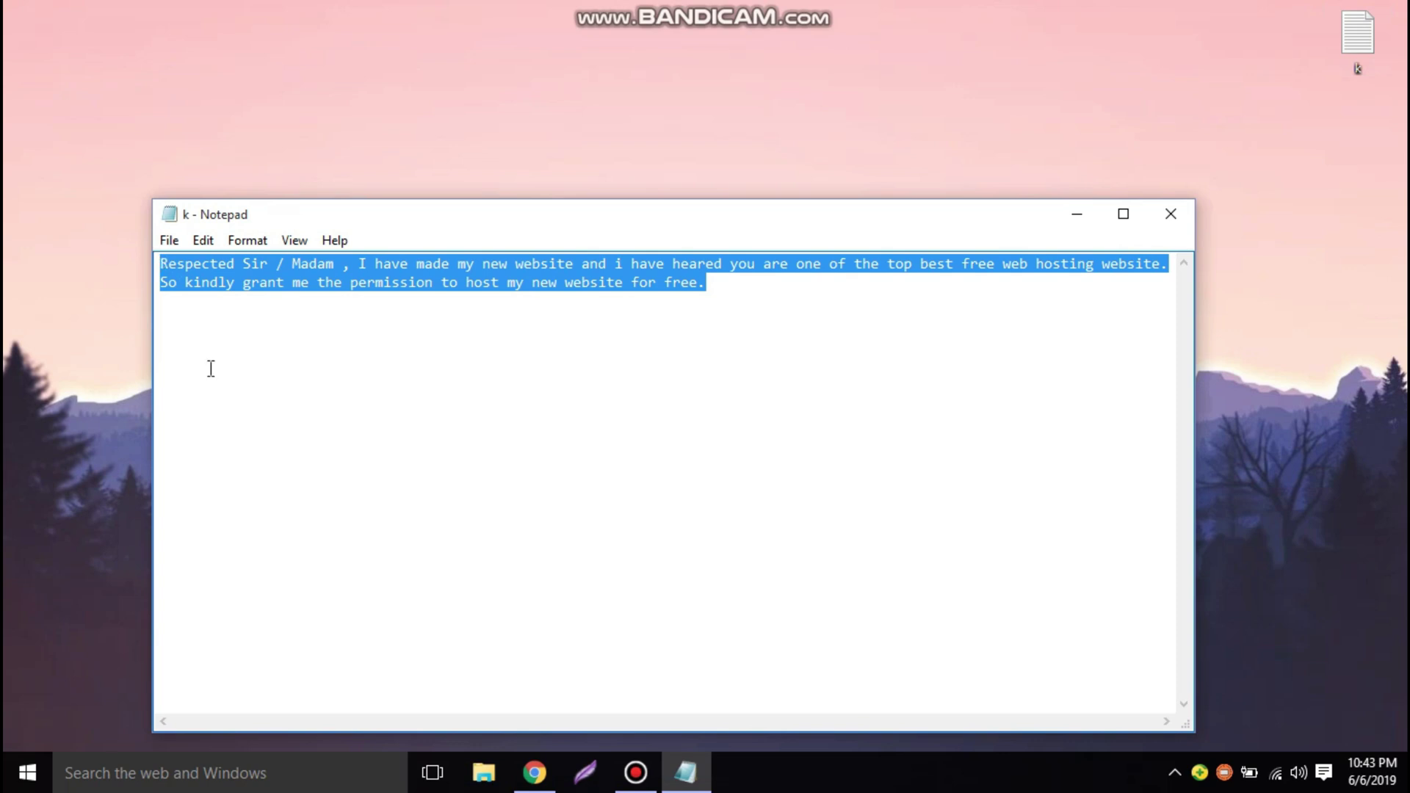
left_click(535, 773)
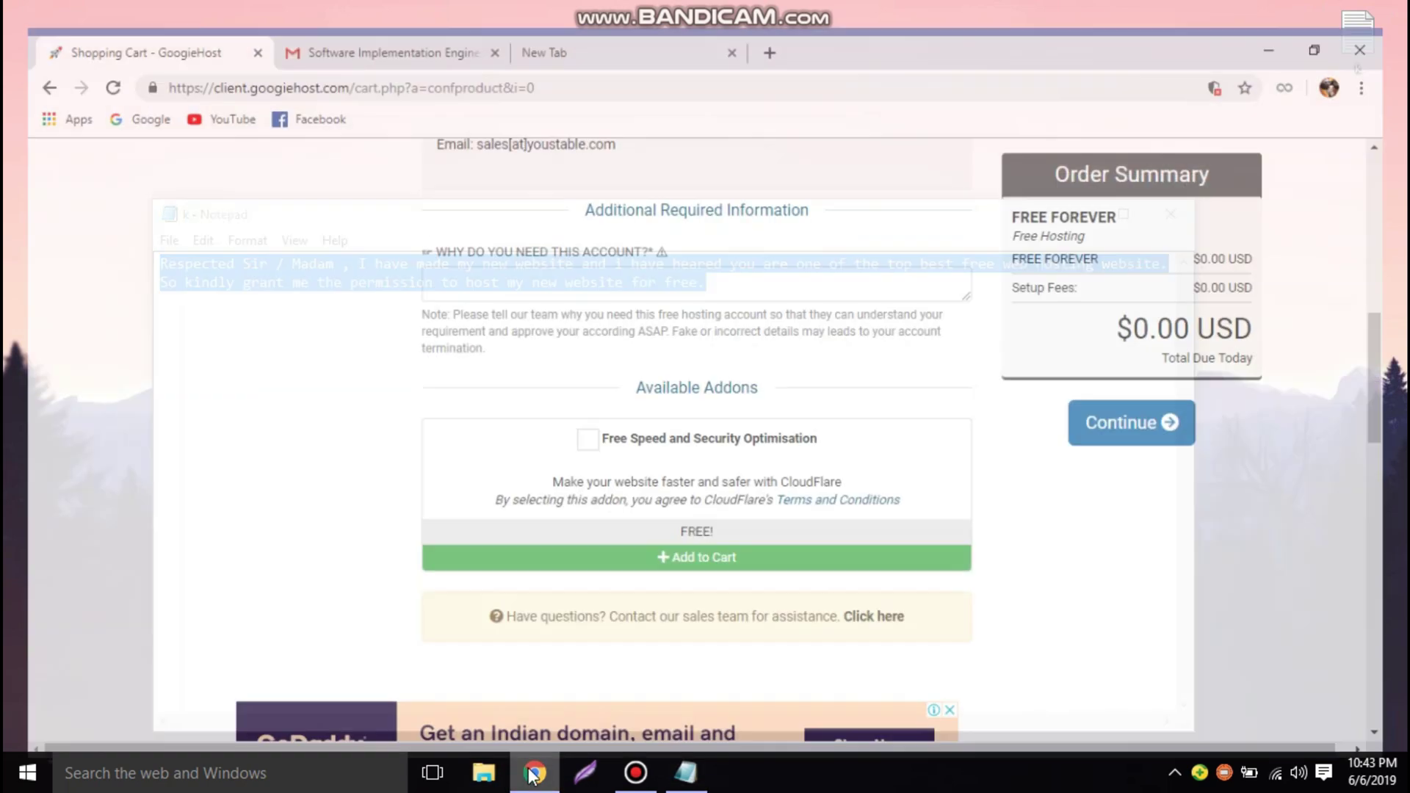
left_click(535, 257)
key("ctrl+v")
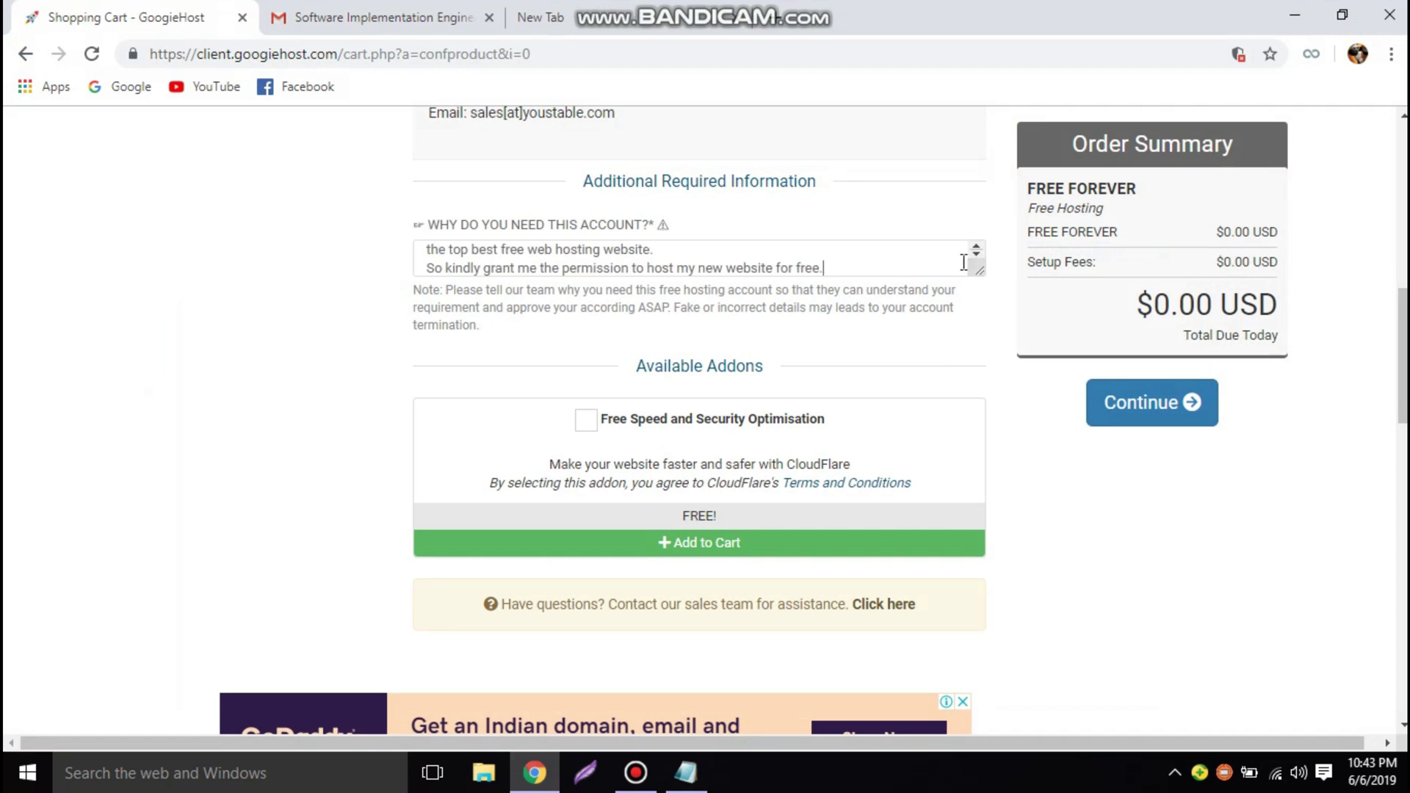
Step: Set the Notepad message font to Consolas size 20
left_click(694, 764)
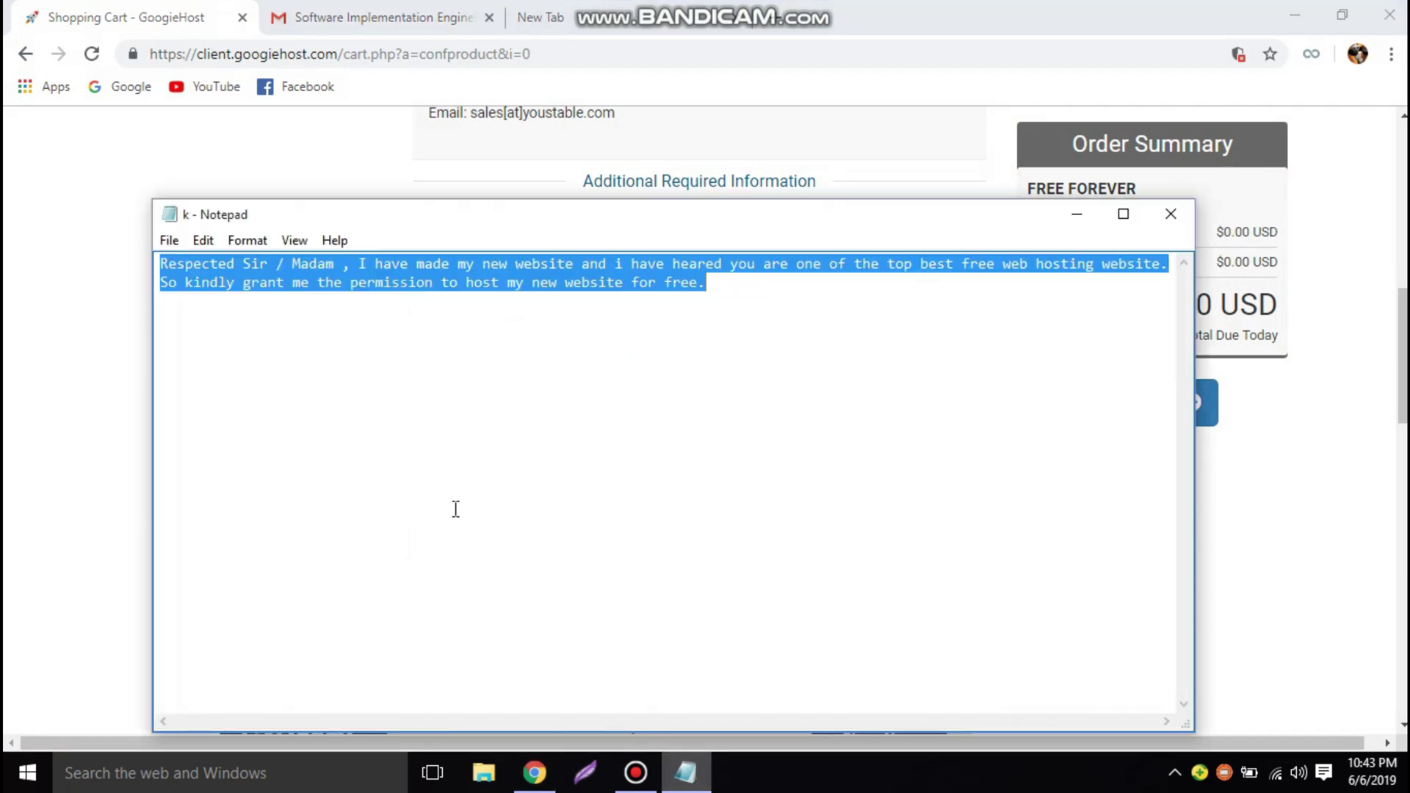
left_click(206, 244)
mouse_move(241, 249)
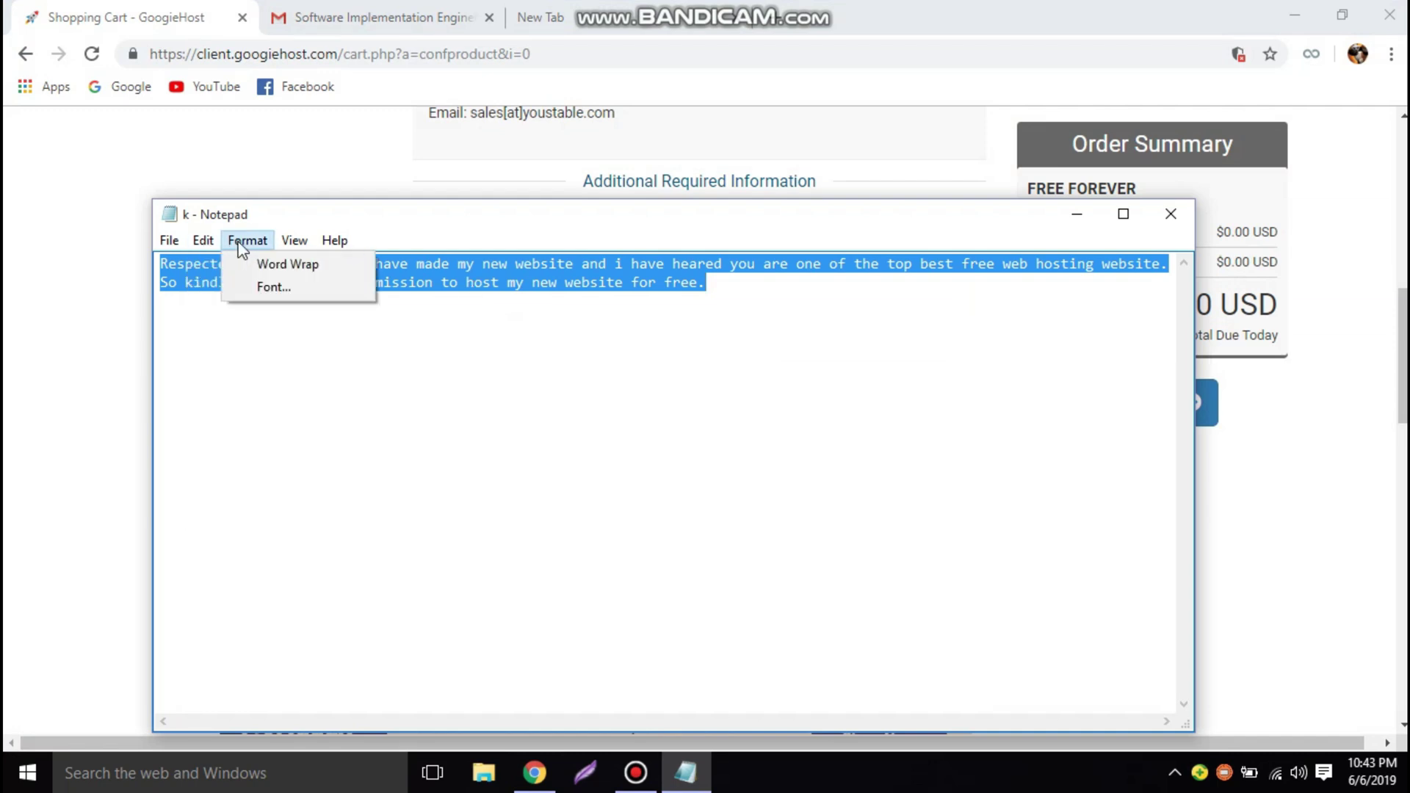
left_click(283, 285)
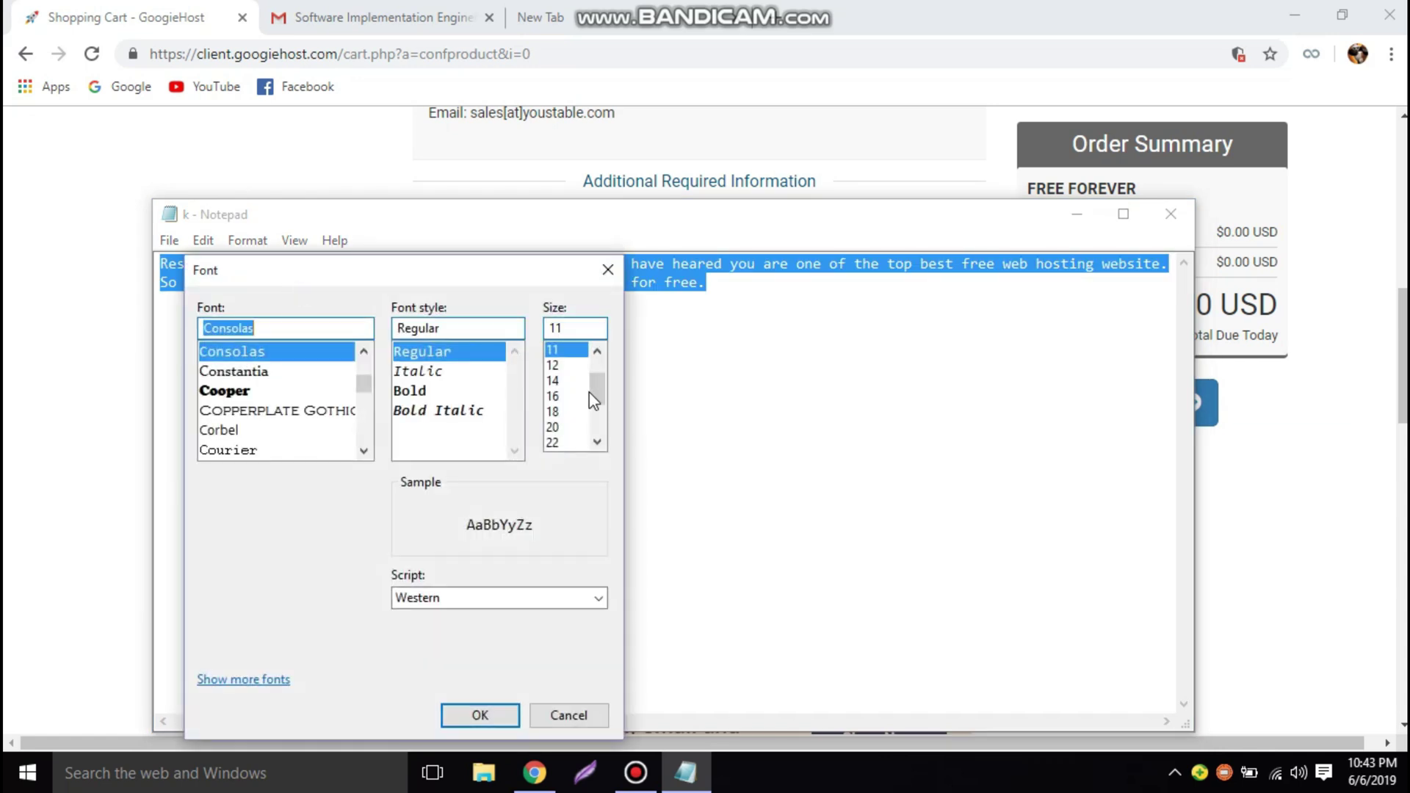
scroll(595, 396, "down", 2)
left_click(551, 366)
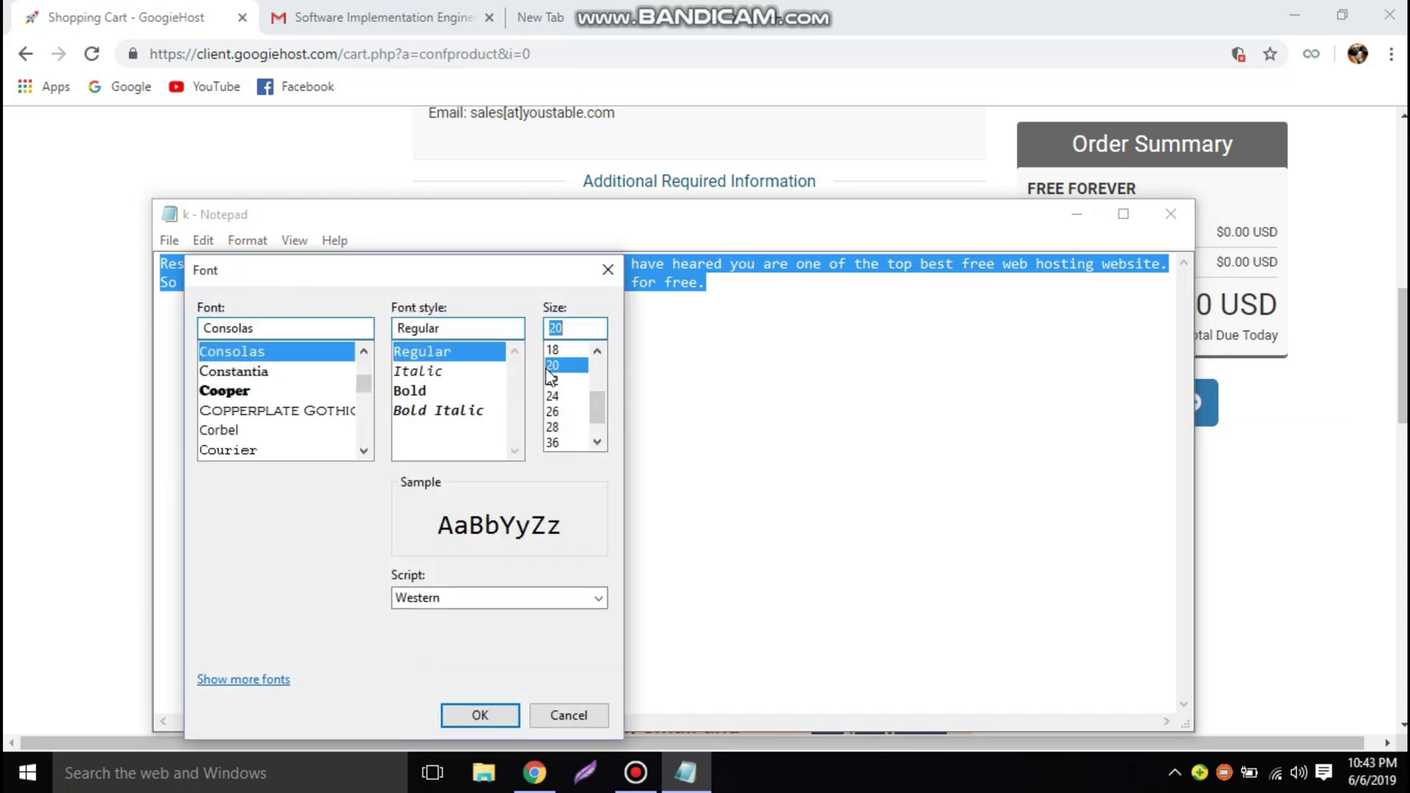
left_click(508, 713)
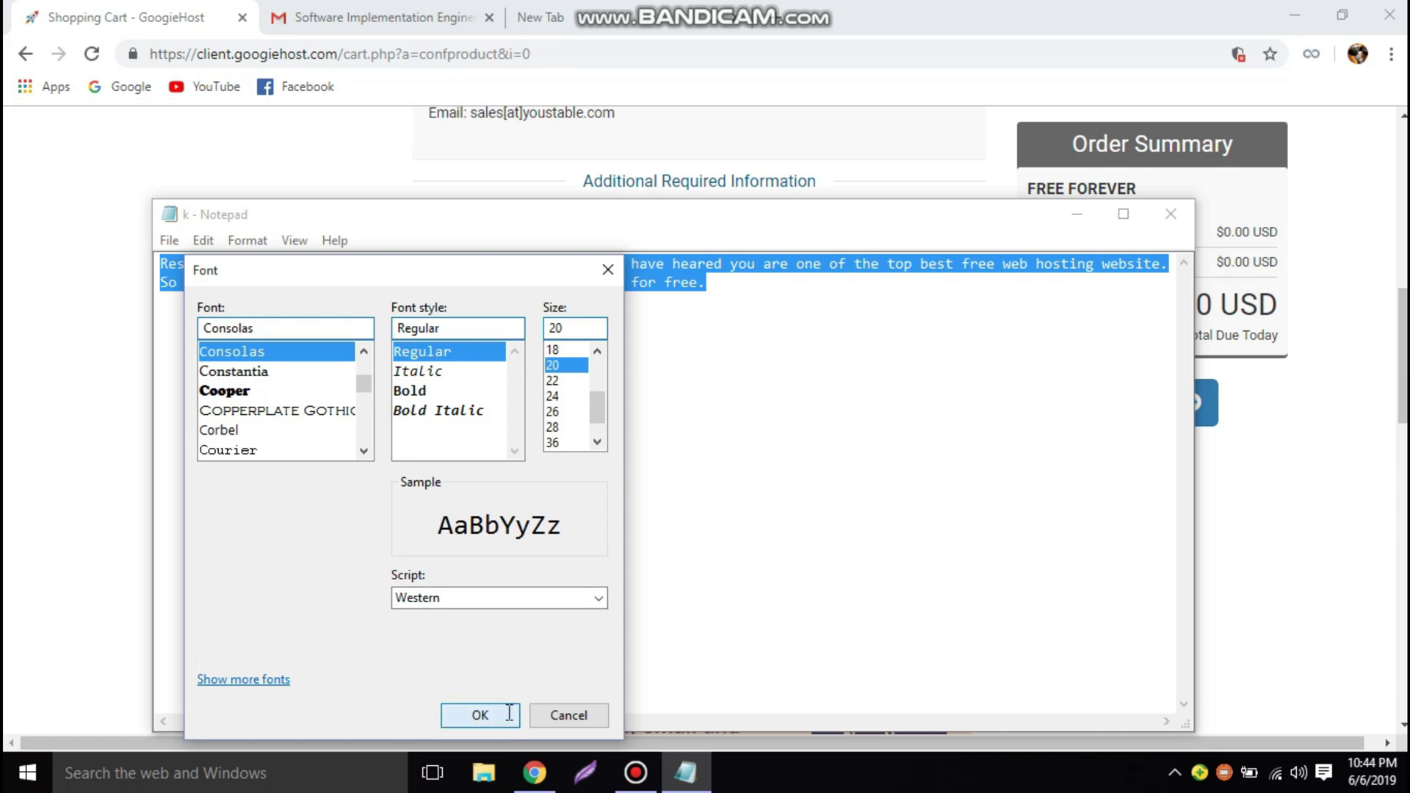
left_click(473, 441)
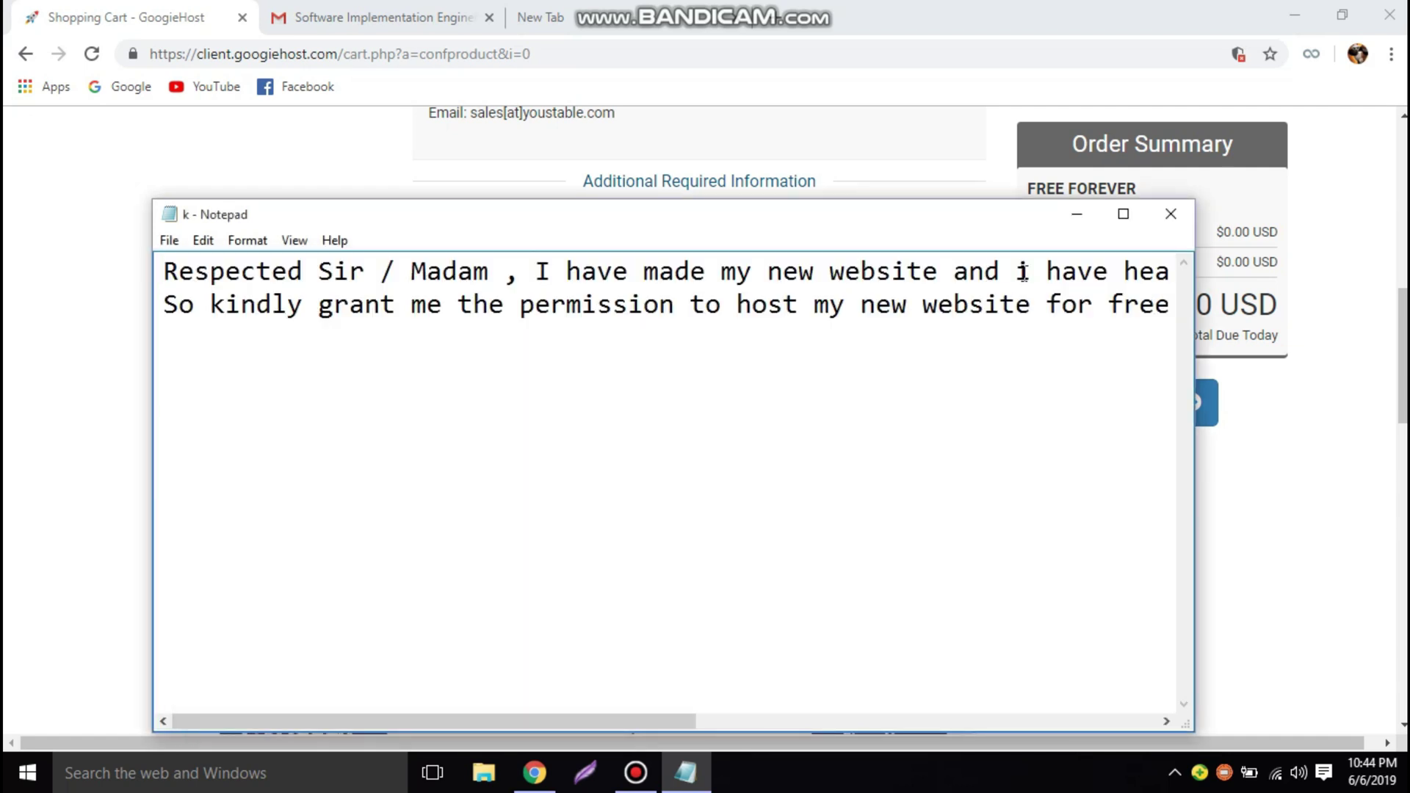
Step: Move the final word 'free.' onto its own line in the Notepad message
left_click(1112, 272)
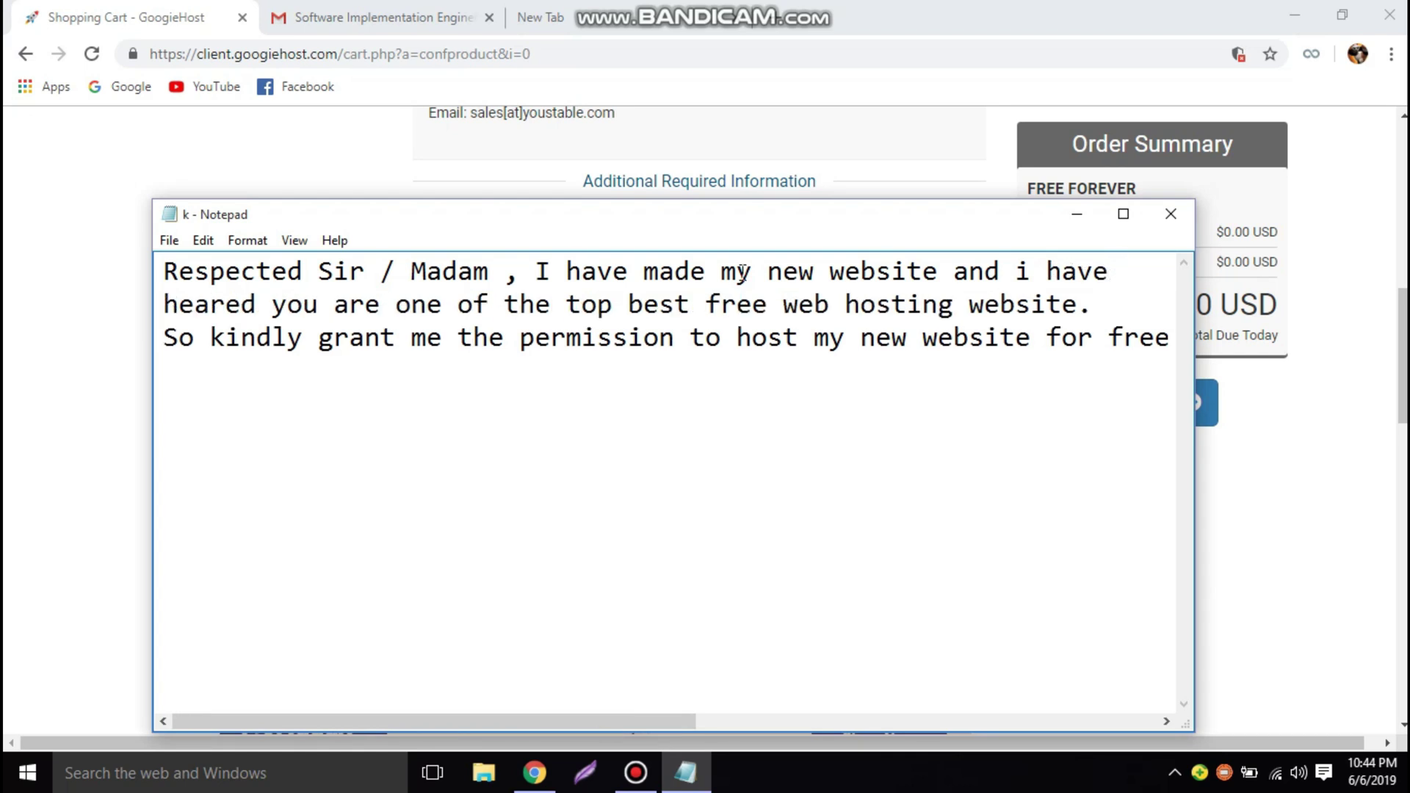
left_click(1108, 337)
key("Return")
left_click(862, 372)
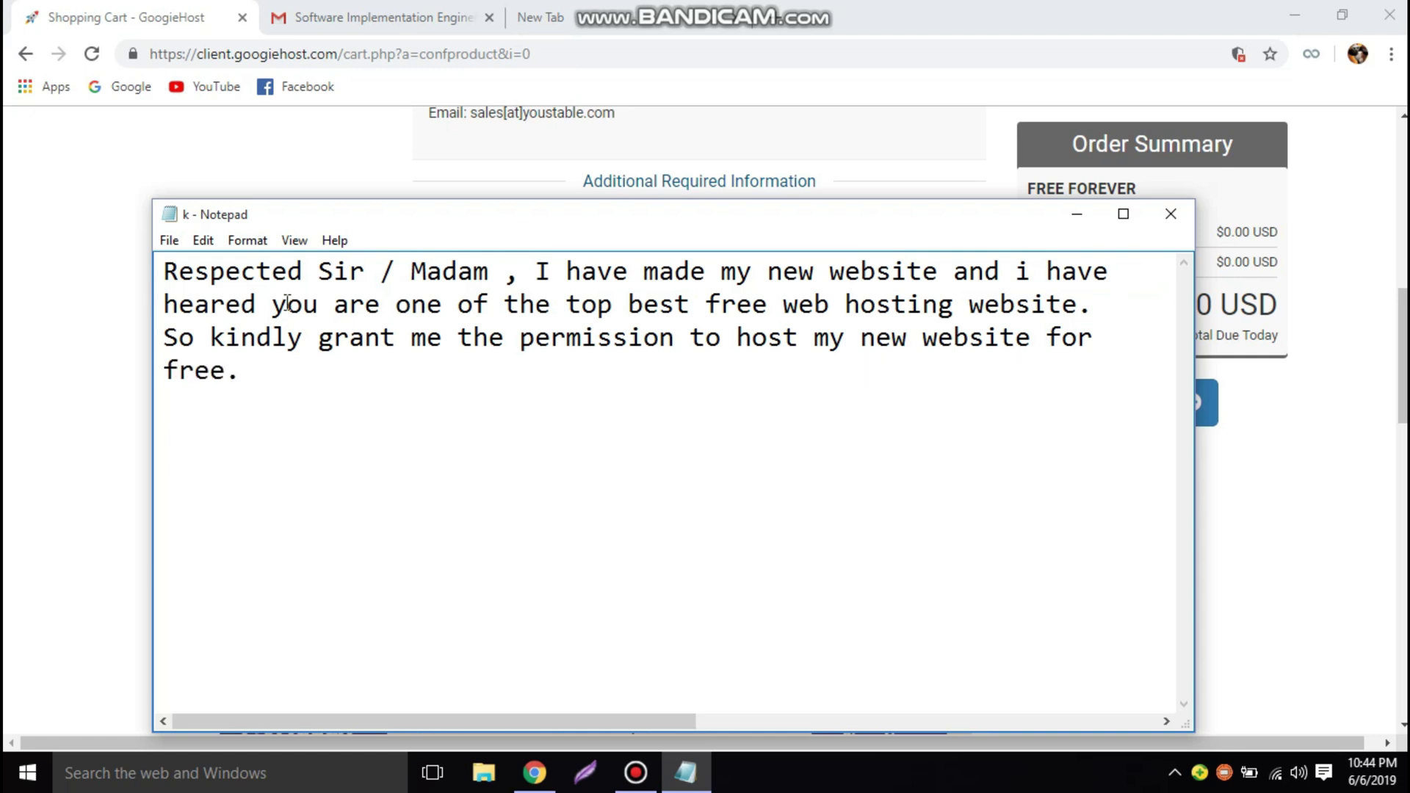
left_click_drag(165, 269, 280, 400)
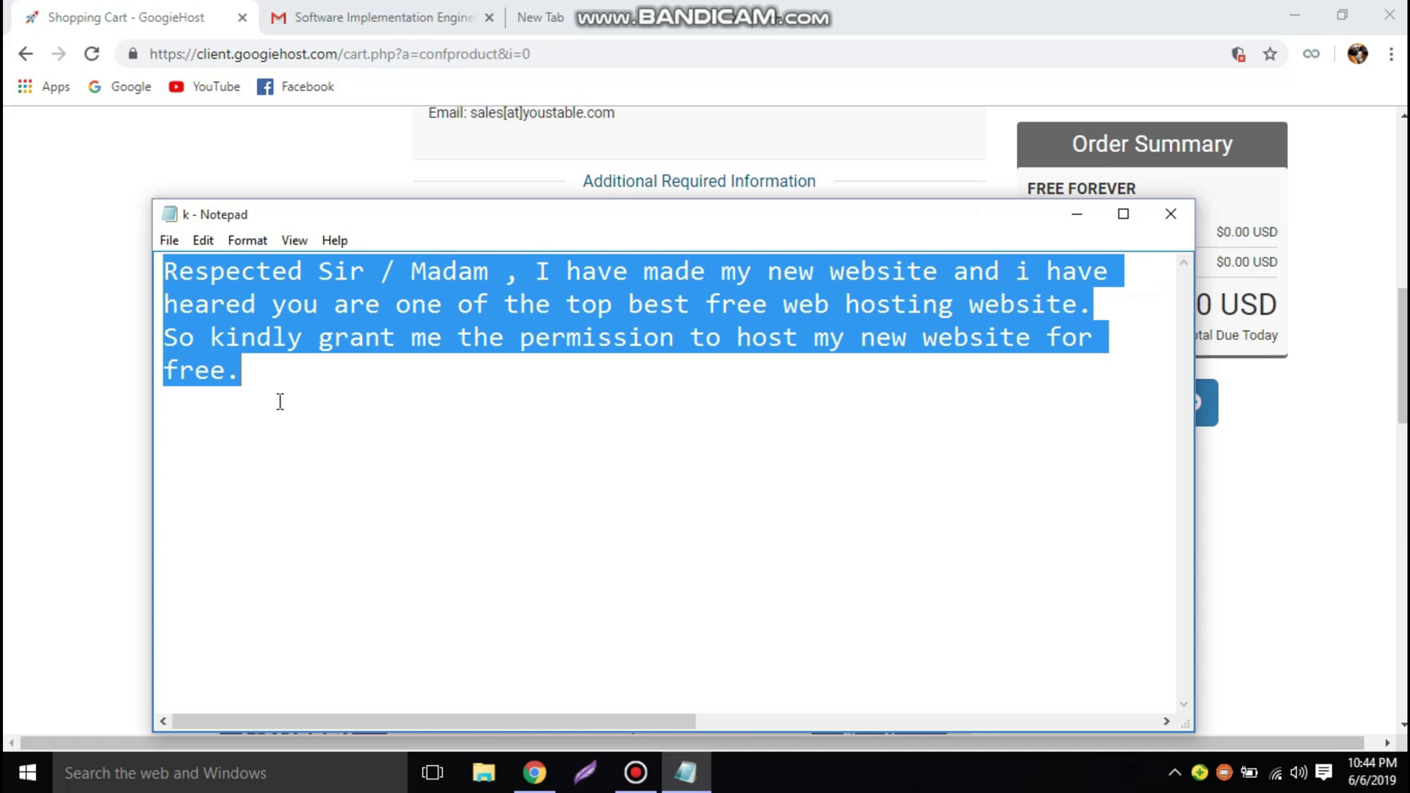
left_click(339, 443)
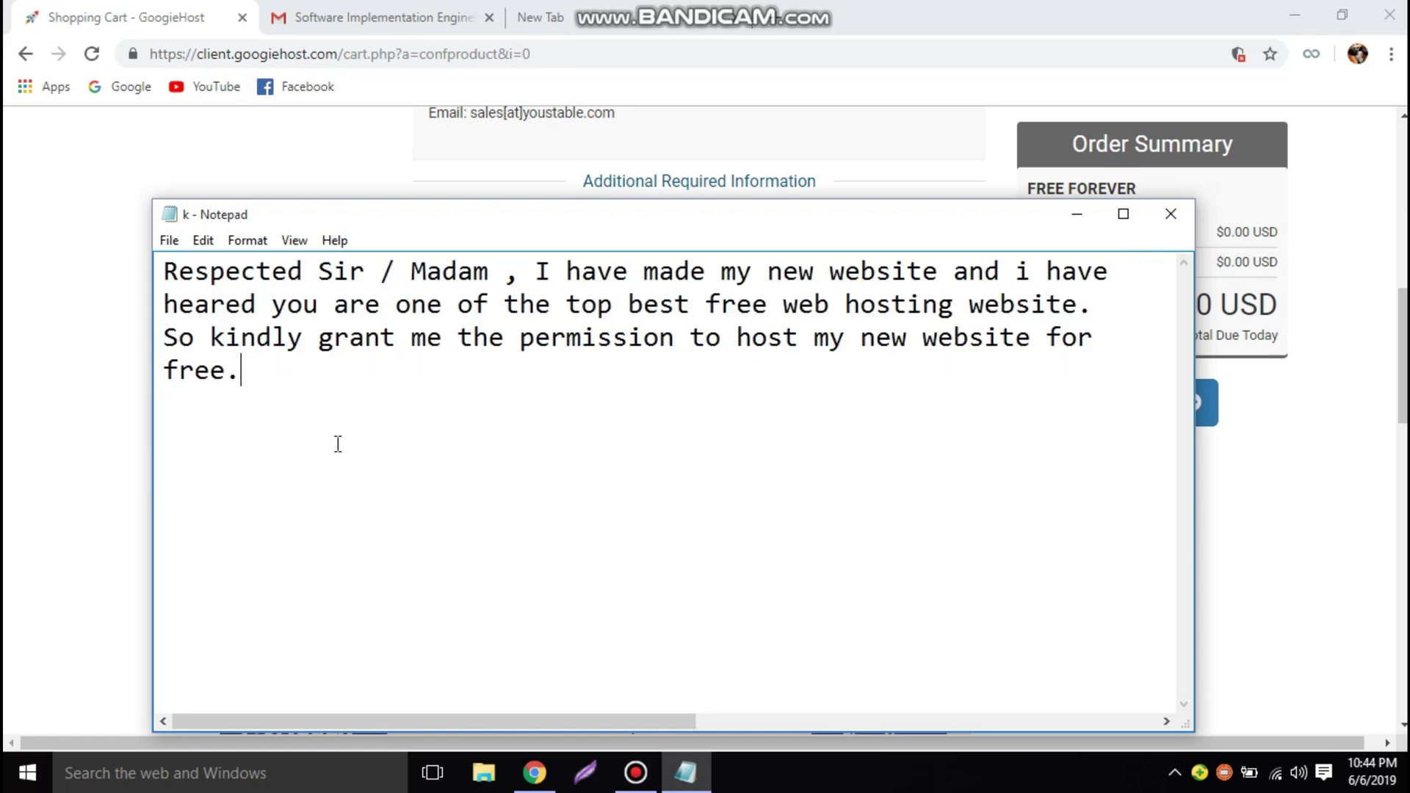
left_click(68, 411)
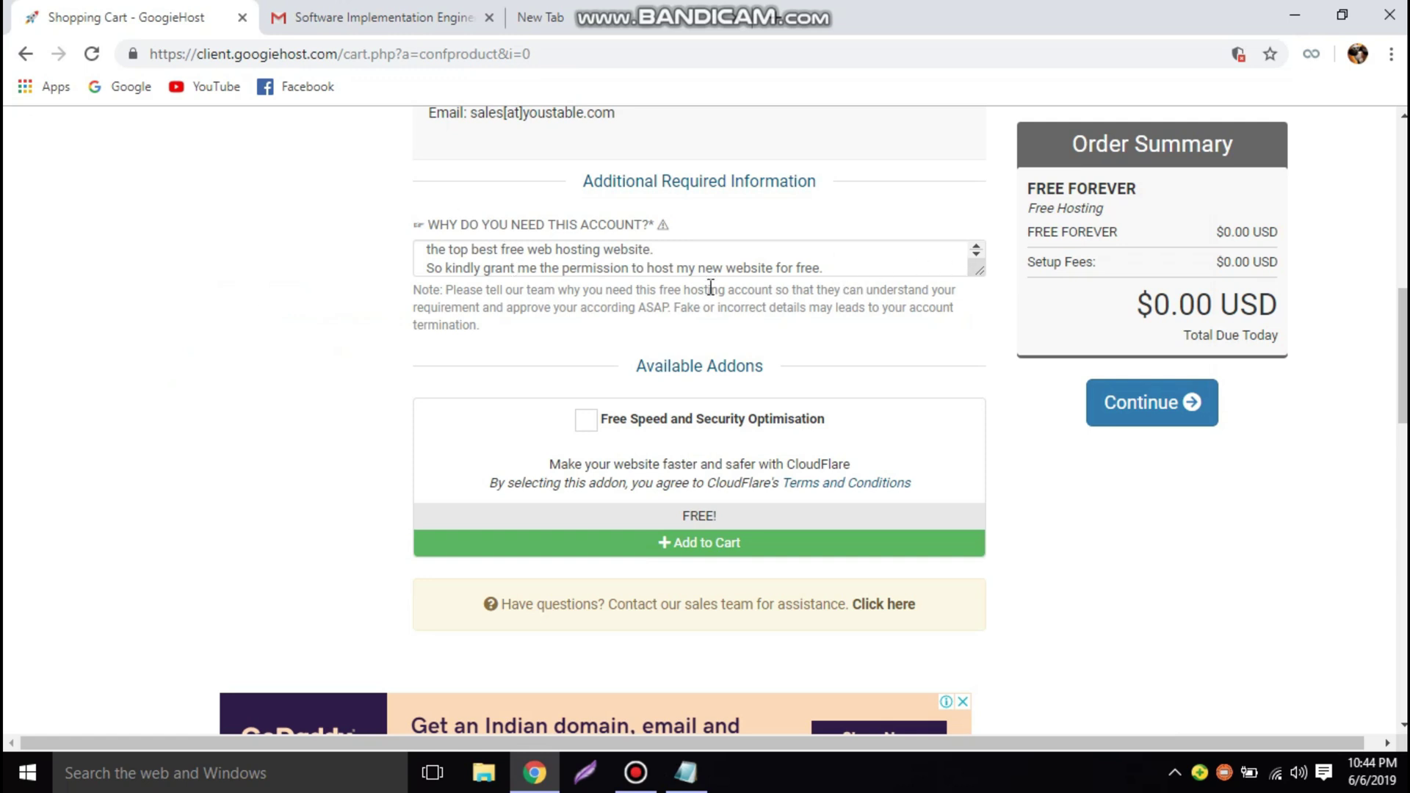
Step: Enlarge the account-reason box and join the 'So kindly' sentence onto the previous line
left_click_drag(978, 270, 978, 312)
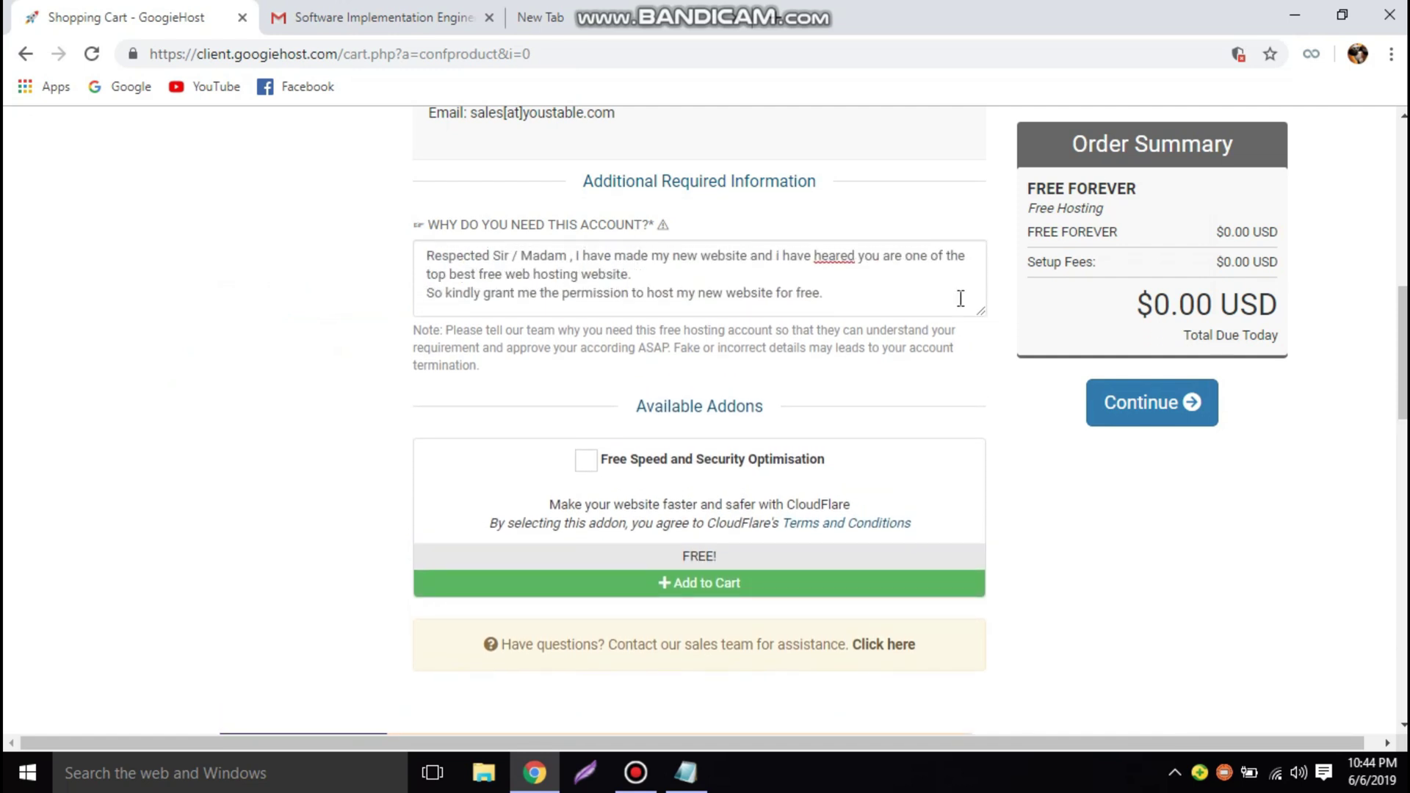
left_click(429, 292)
key("BackSpace")
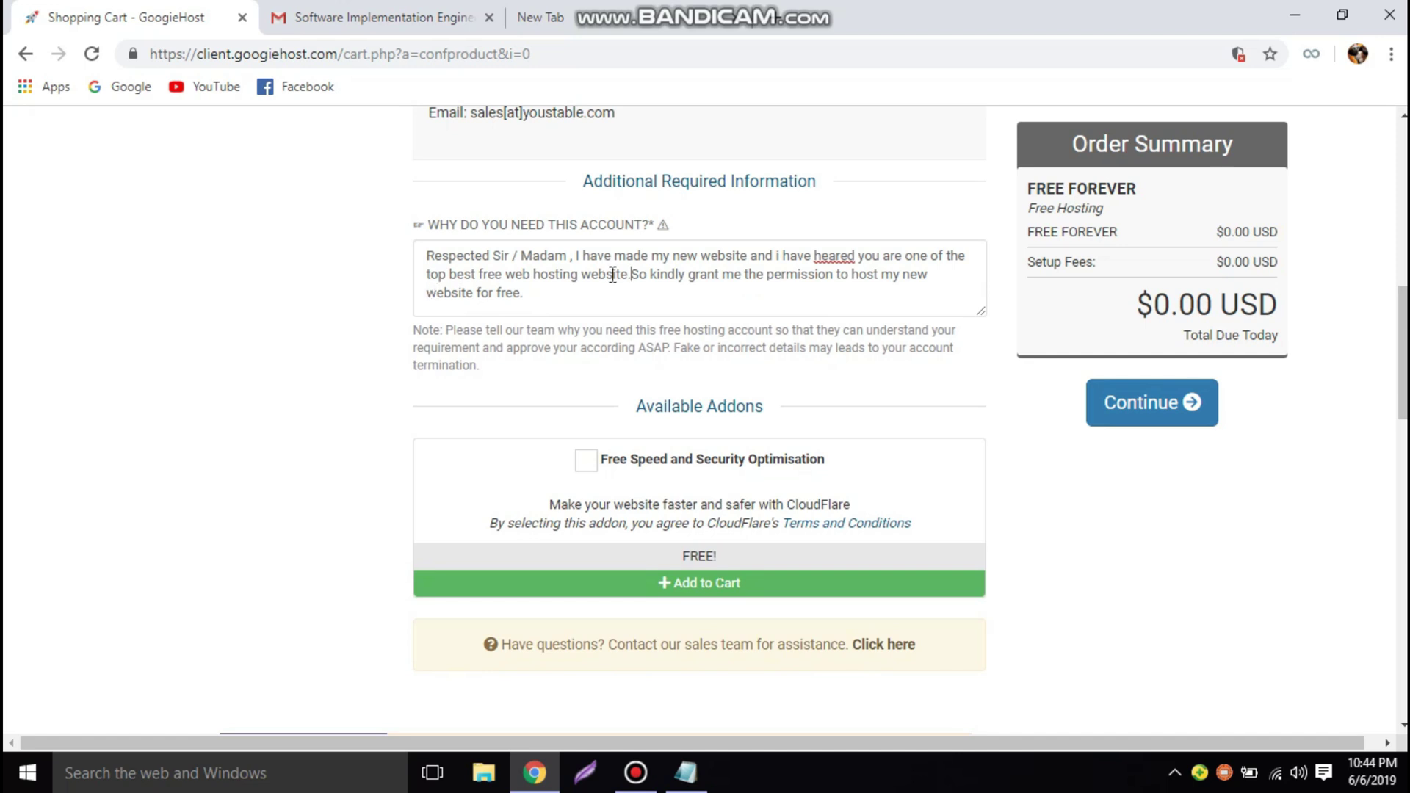
right_click(830, 258)
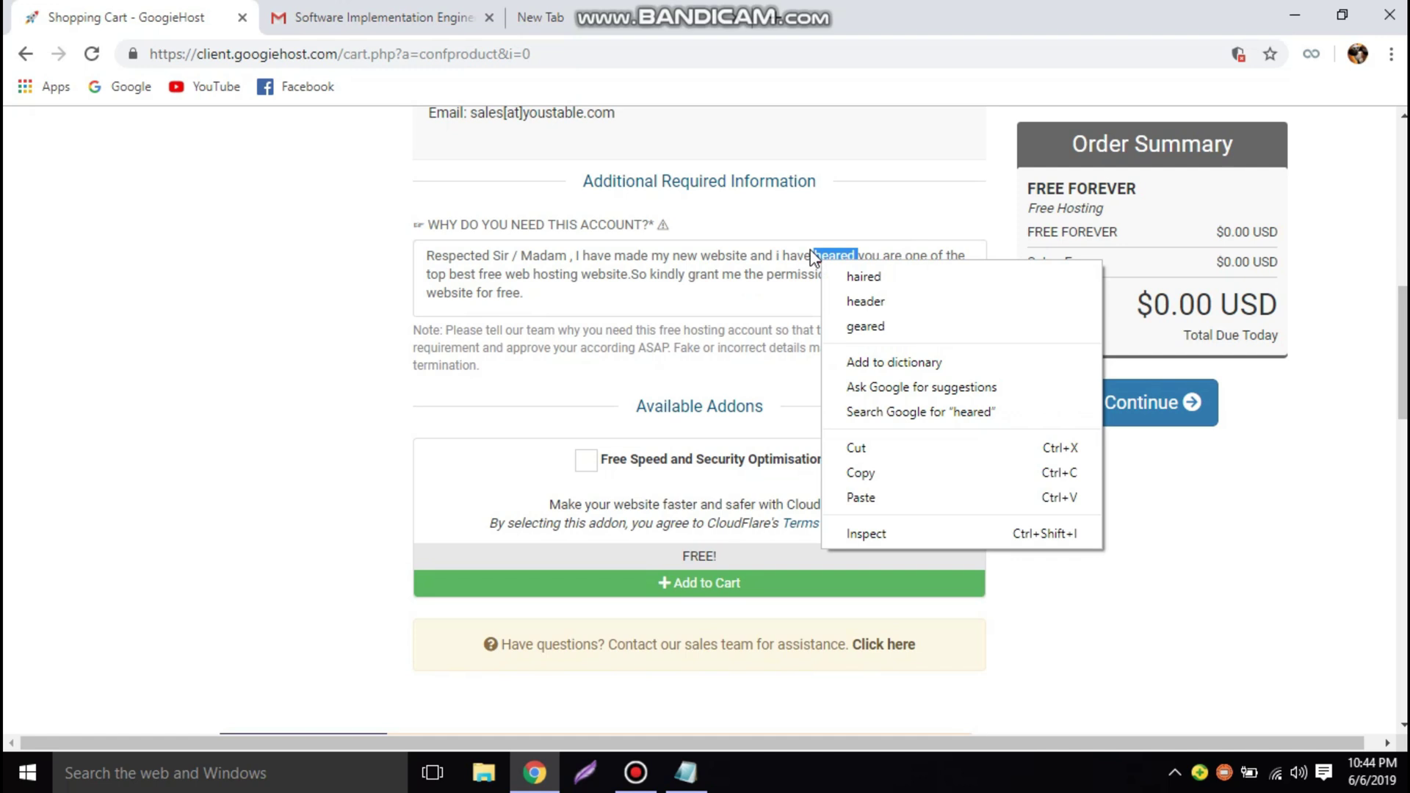
left_click(756, 296)
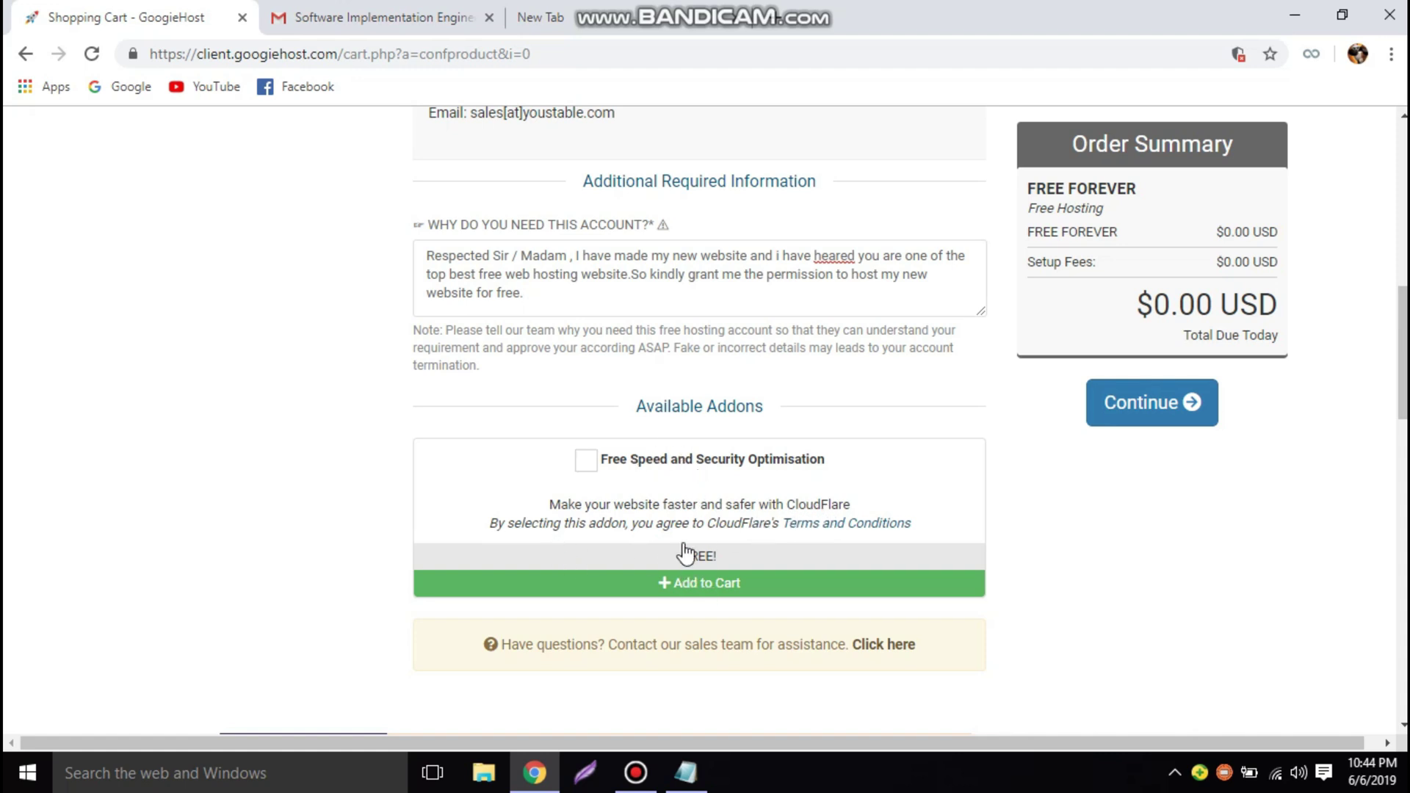
Step: Add the free Speed and Security Optimisation addon and continue with $0.00 due
left_click(585, 461)
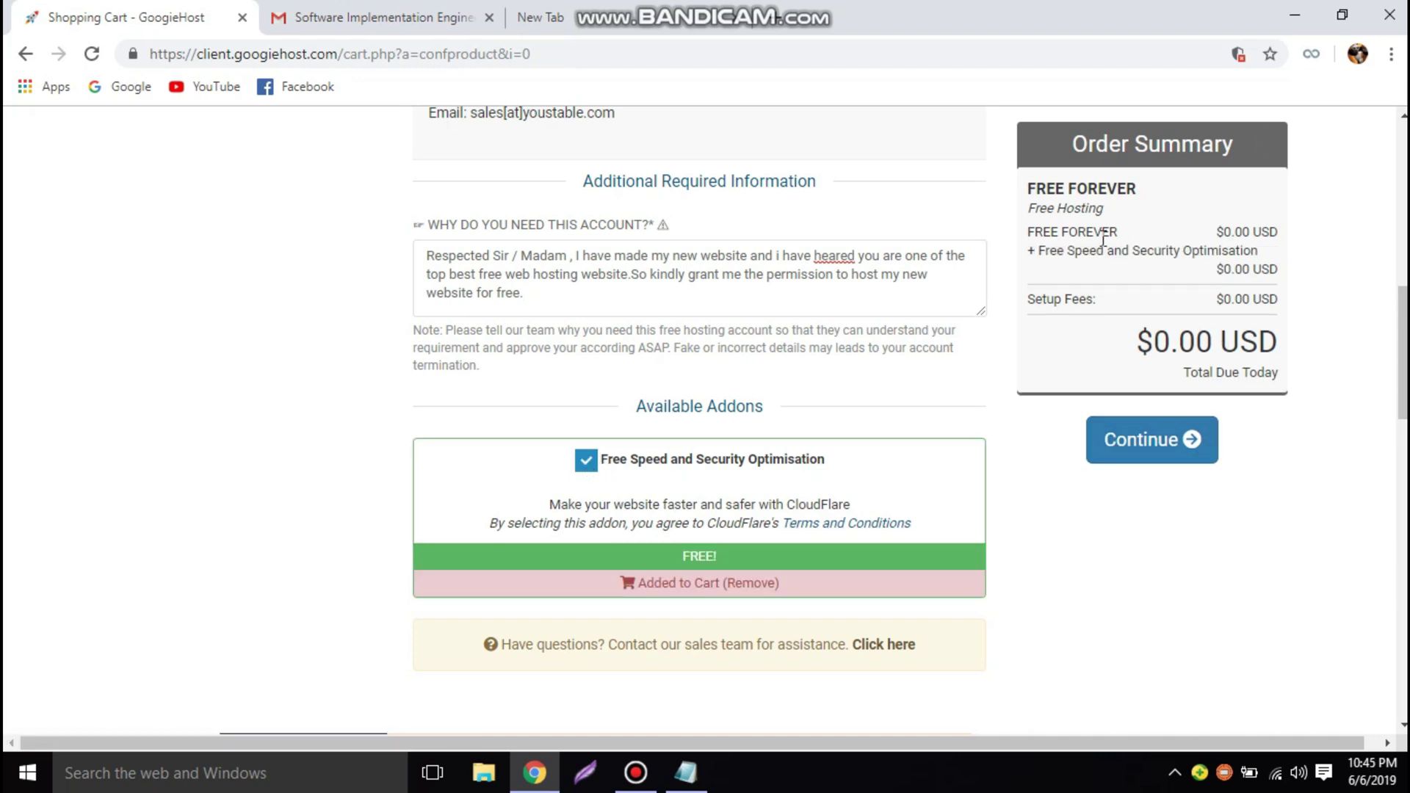
left_click_drag(1154, 342, 1185, 341)
left_click(1152, 440)
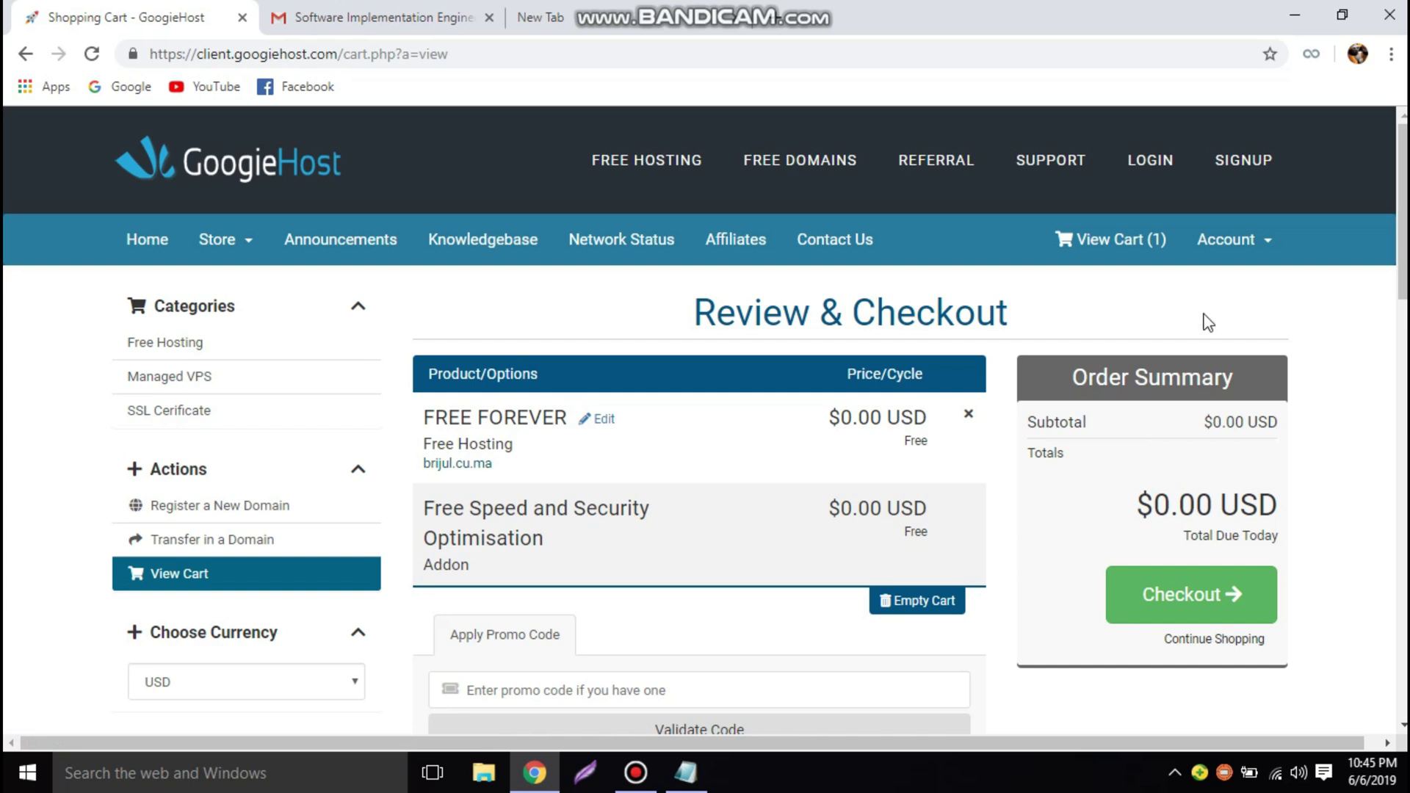
Step: Review the cart's $0.00 USD total, with the caret placed in the promo code box
scroll(1401, 264, "down", 3)
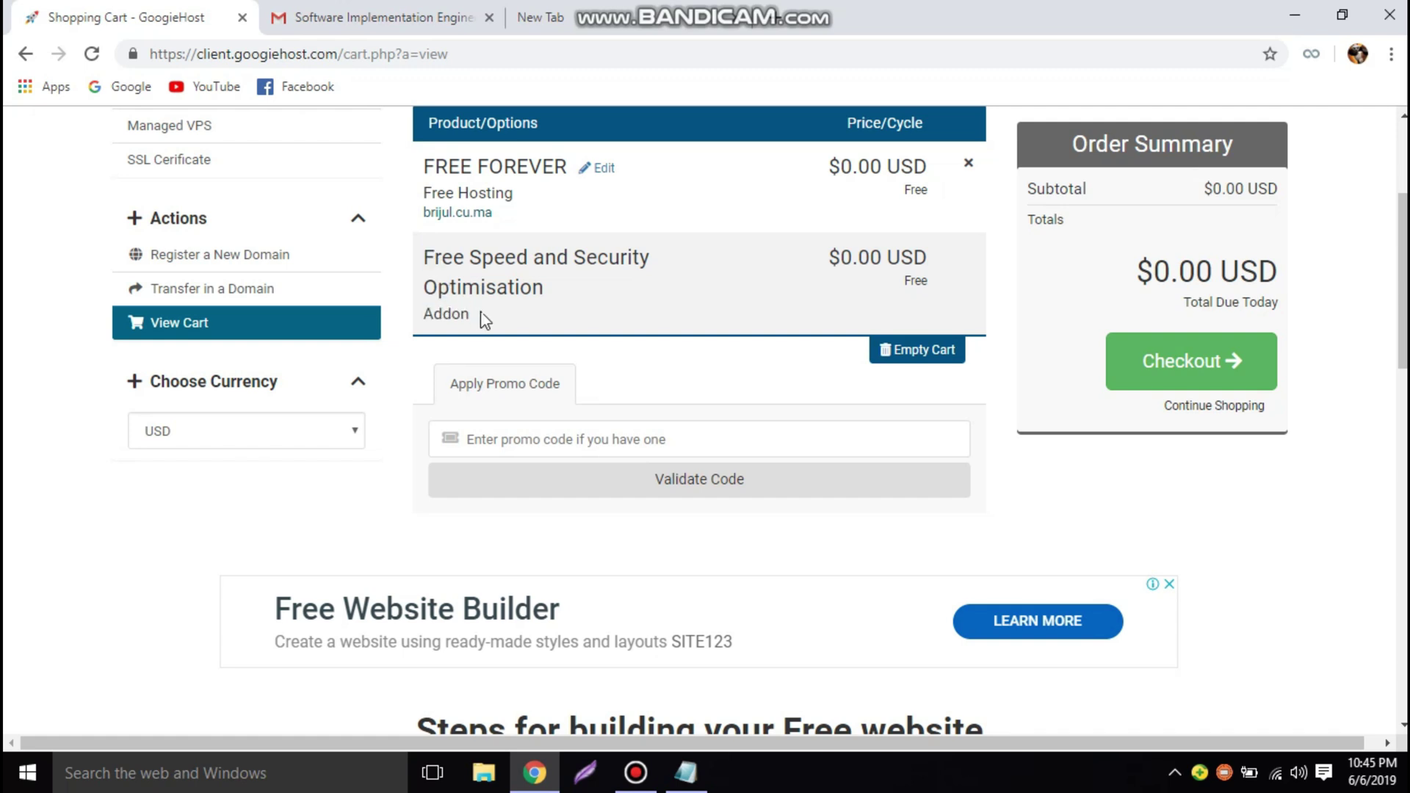
left_click(491, 434)
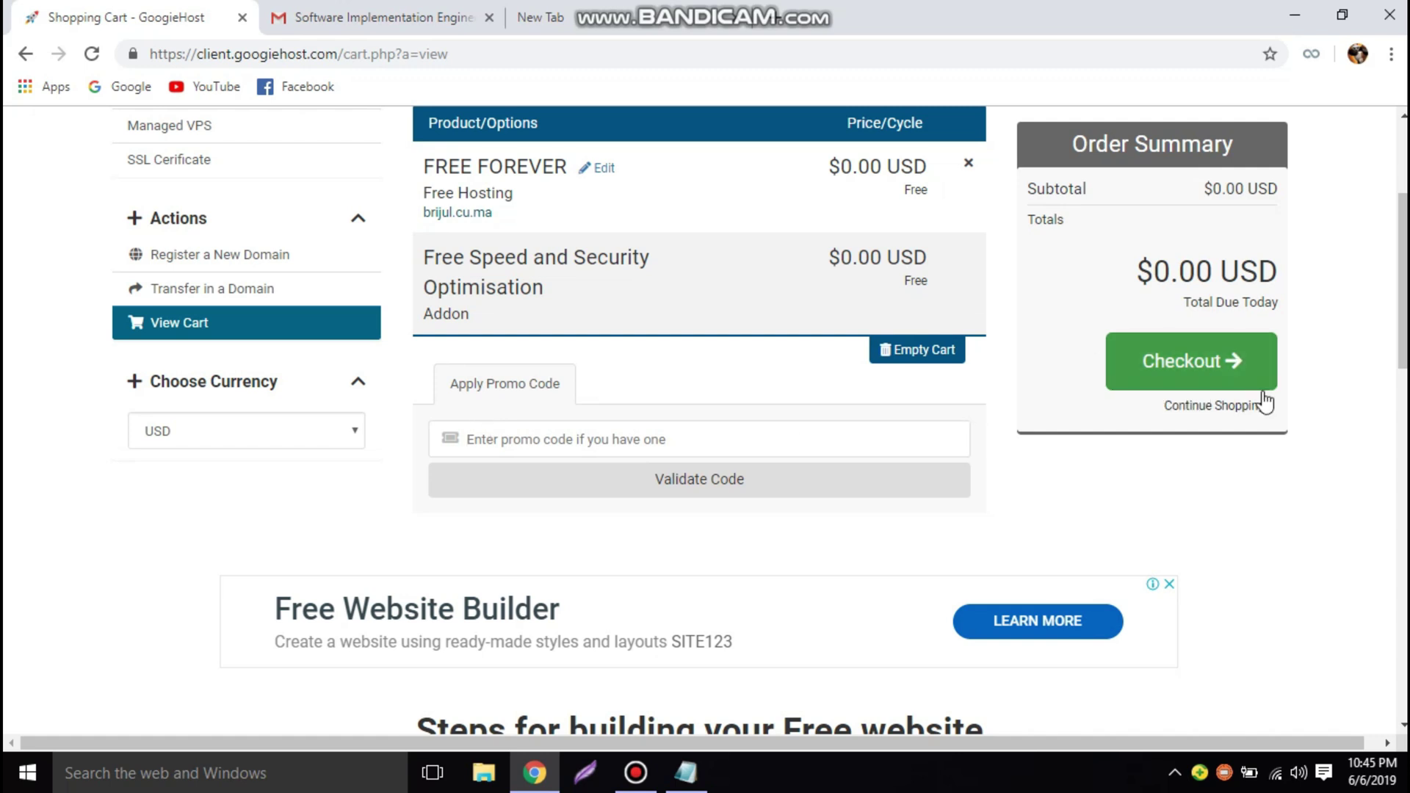
double_click(1166, 273)
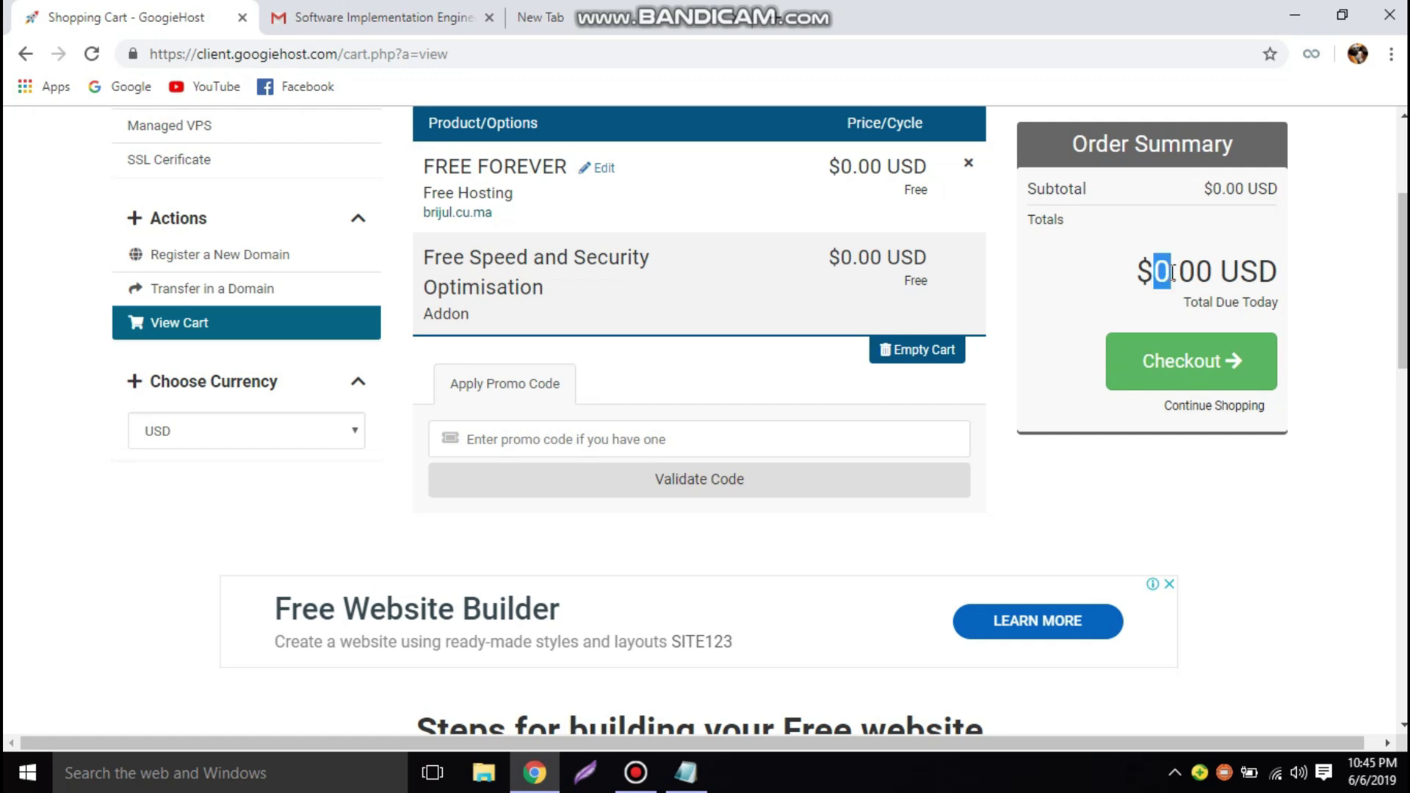
Step: Proceed to checkout, look over the personal details and payment sections, and choose 'Already Registered?'
left_click(1193, 384)
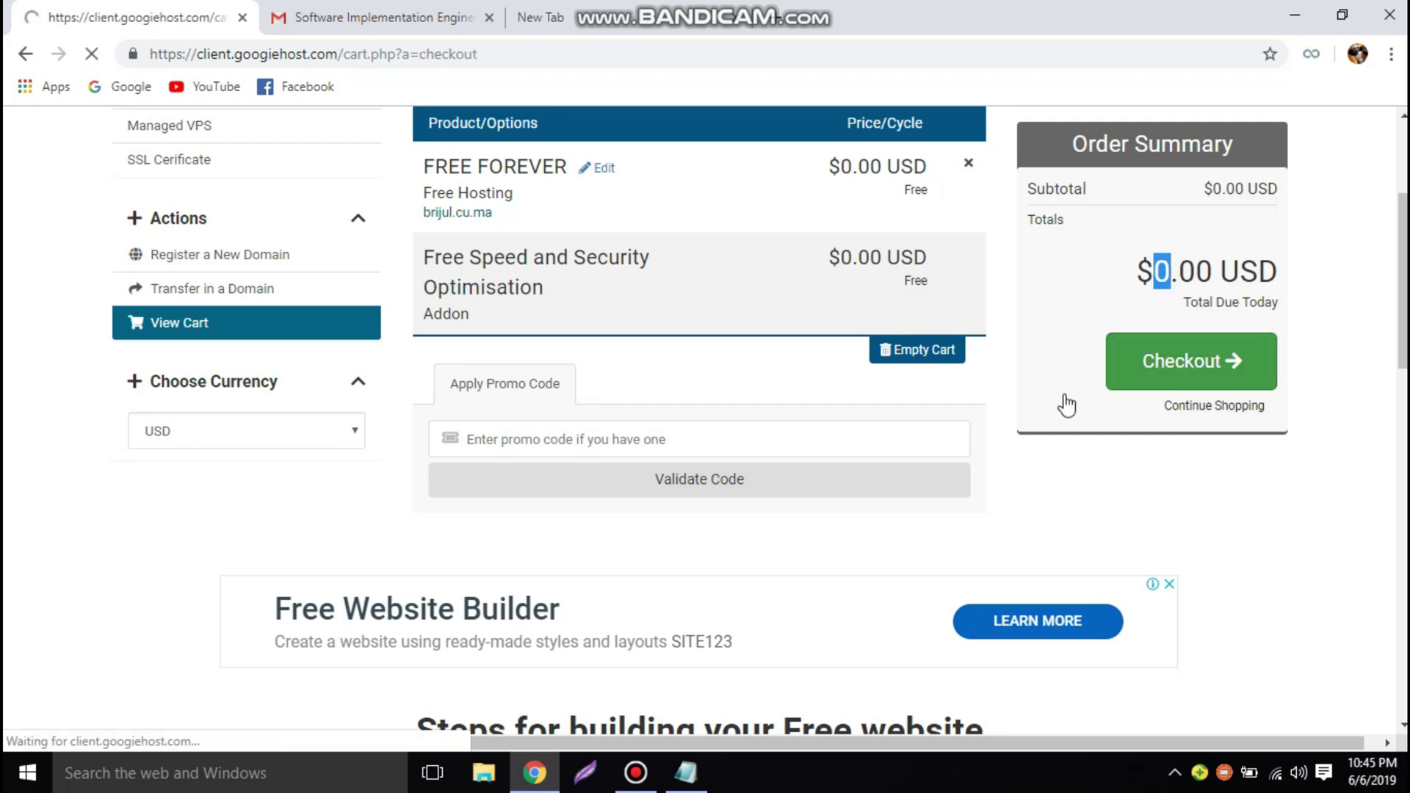
scroll(1068, 403, "down", 5)
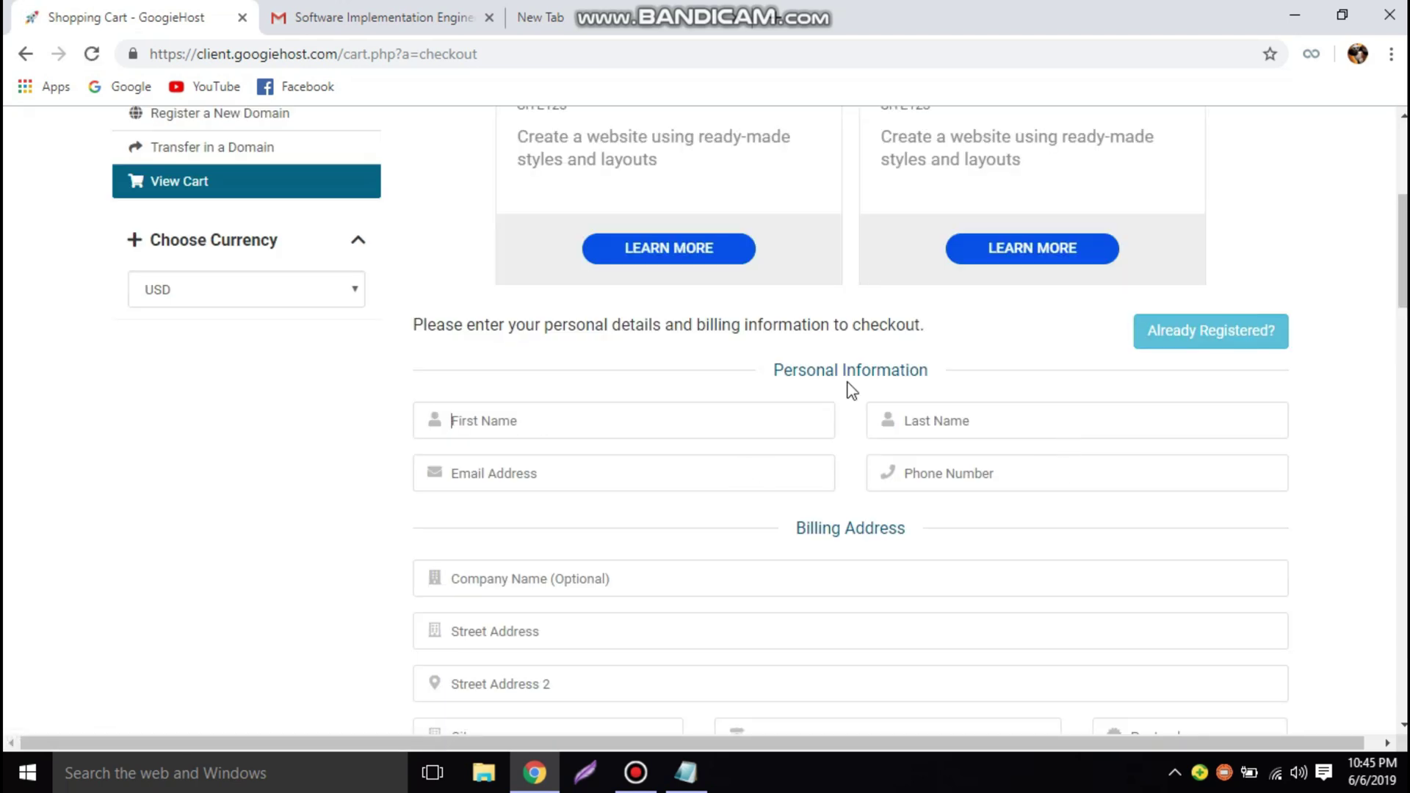
scroll(850, 419, "down", 12)
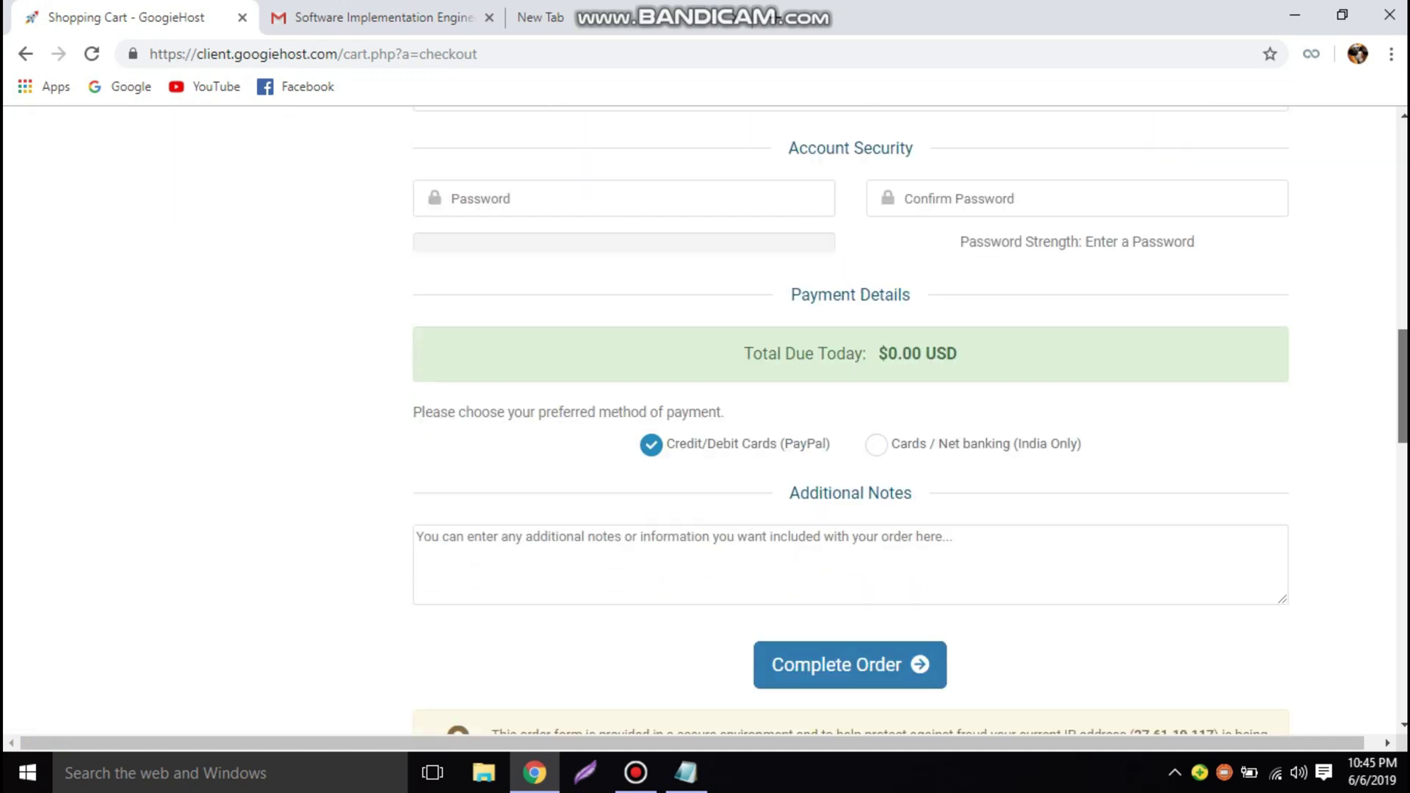
scroll(850, 418, "up", 9)
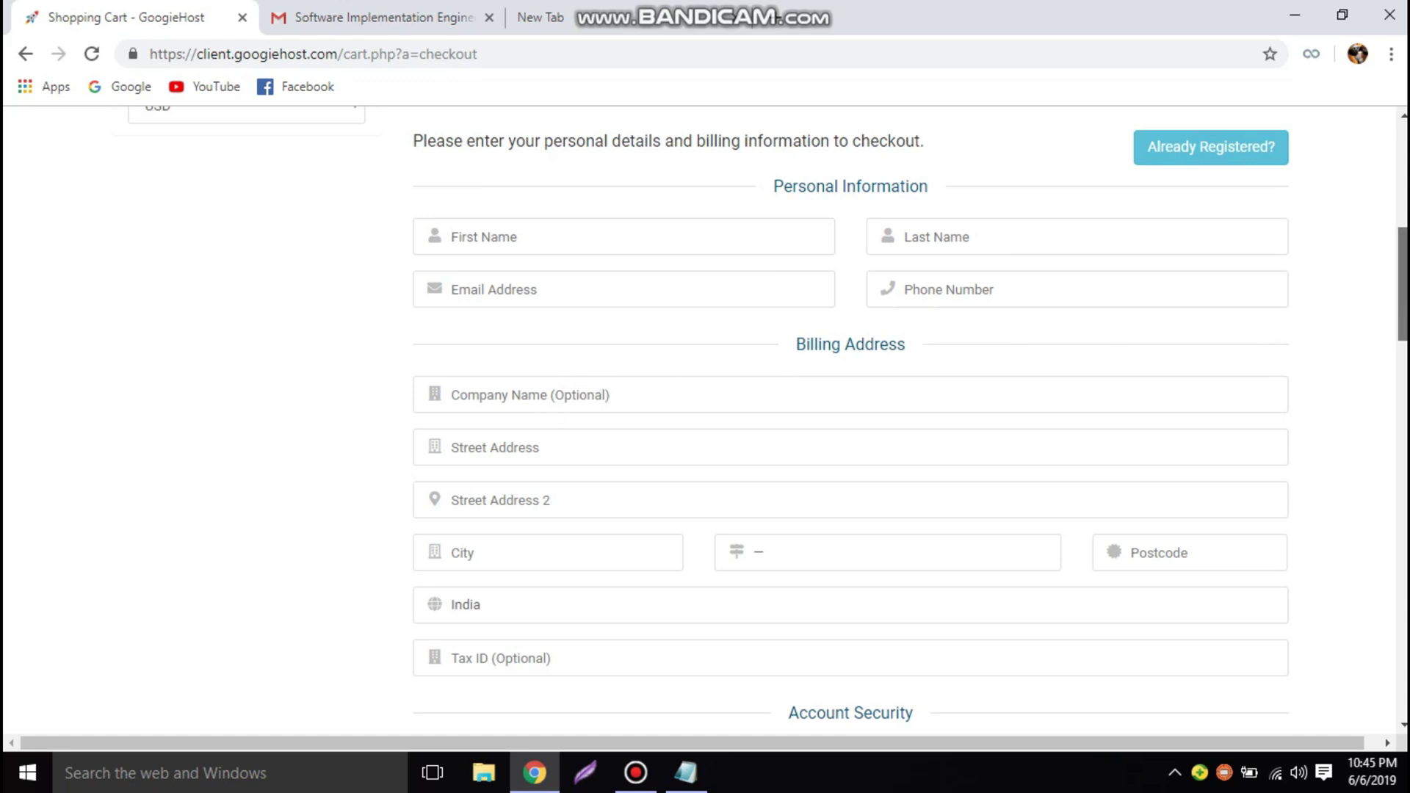
scroll(757, 435, "down", 4)
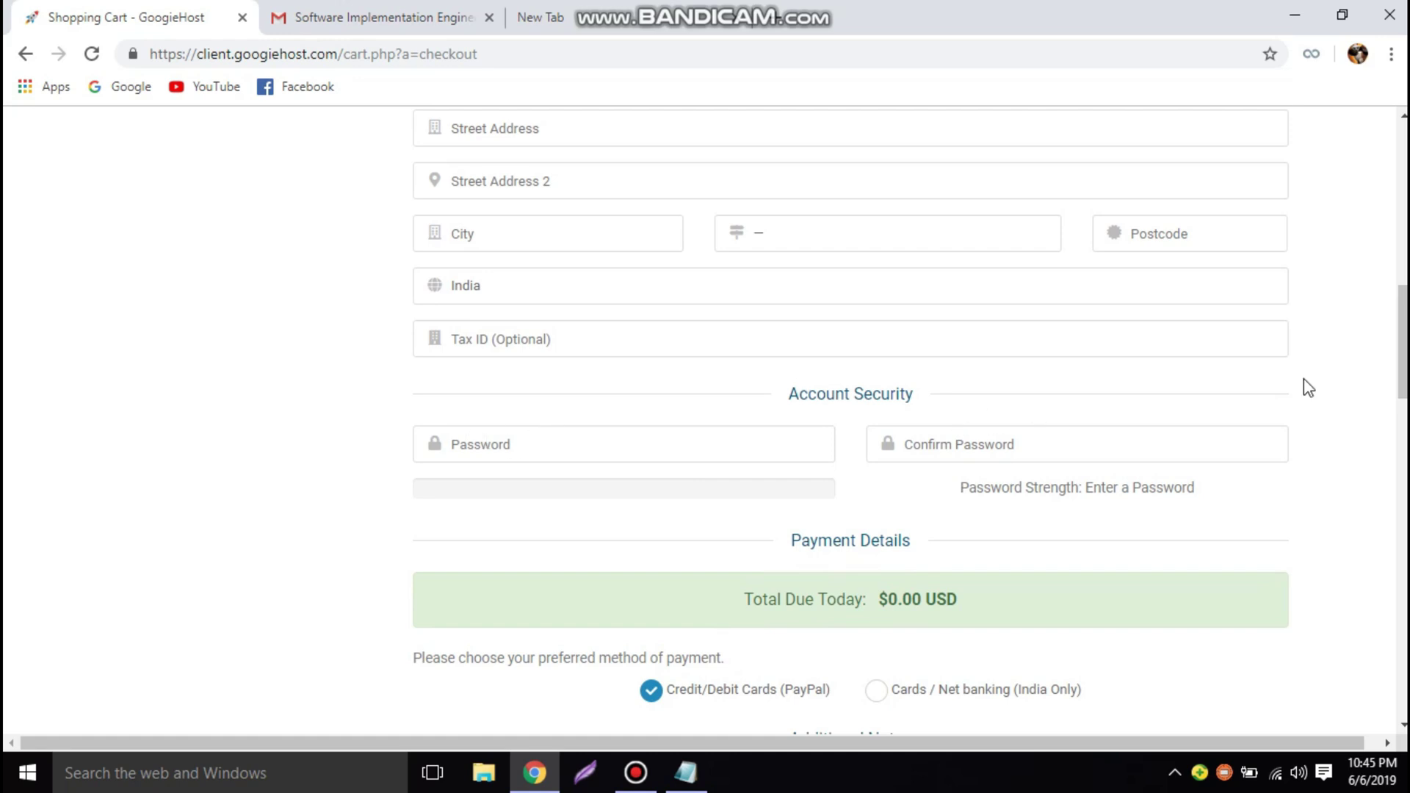
scroll(1402, 345, "down", 3)
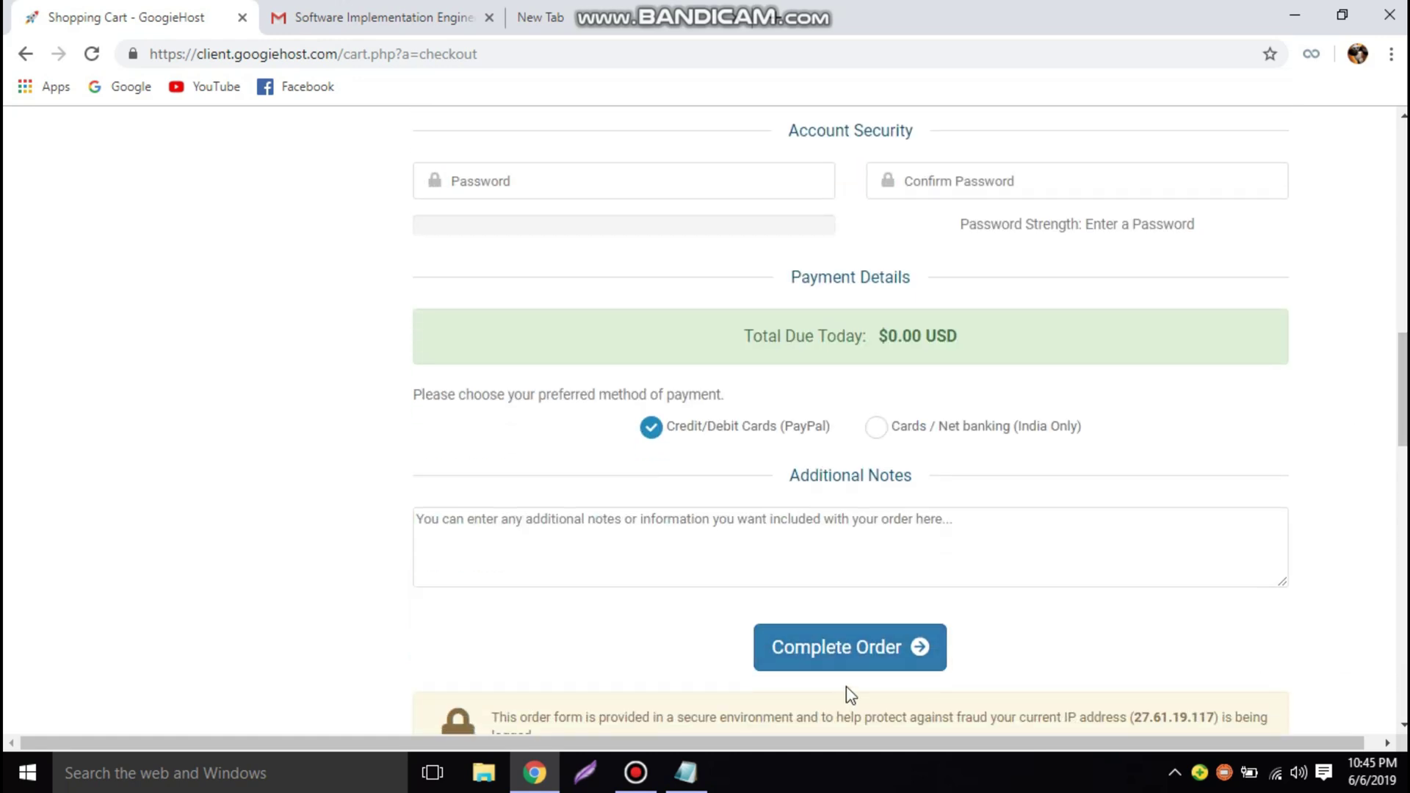
left_click_drag(1402, 389, 1402, 243)
left_click(1241, 375)
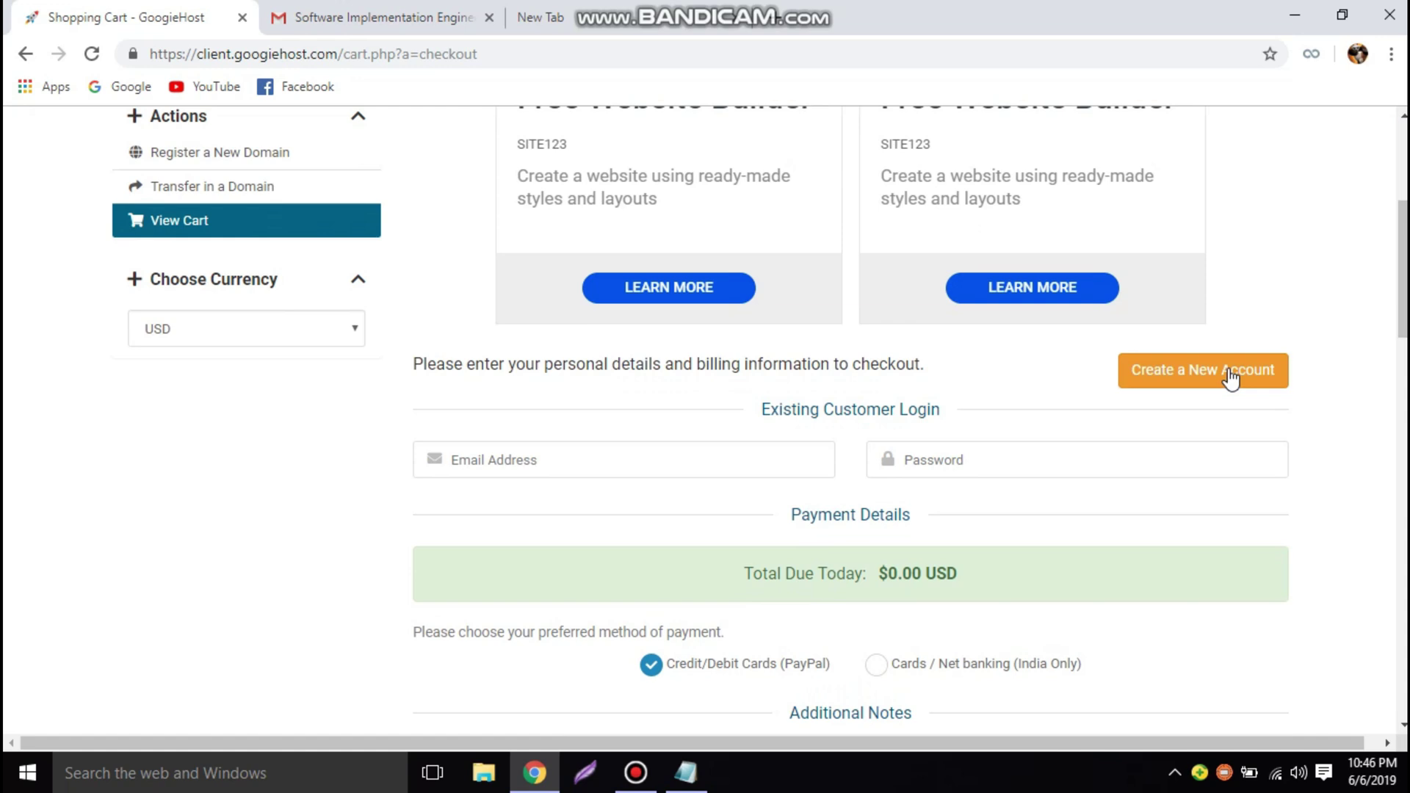
Step: Enter the account email address and complete the free hosting order
left_click(759, 452)
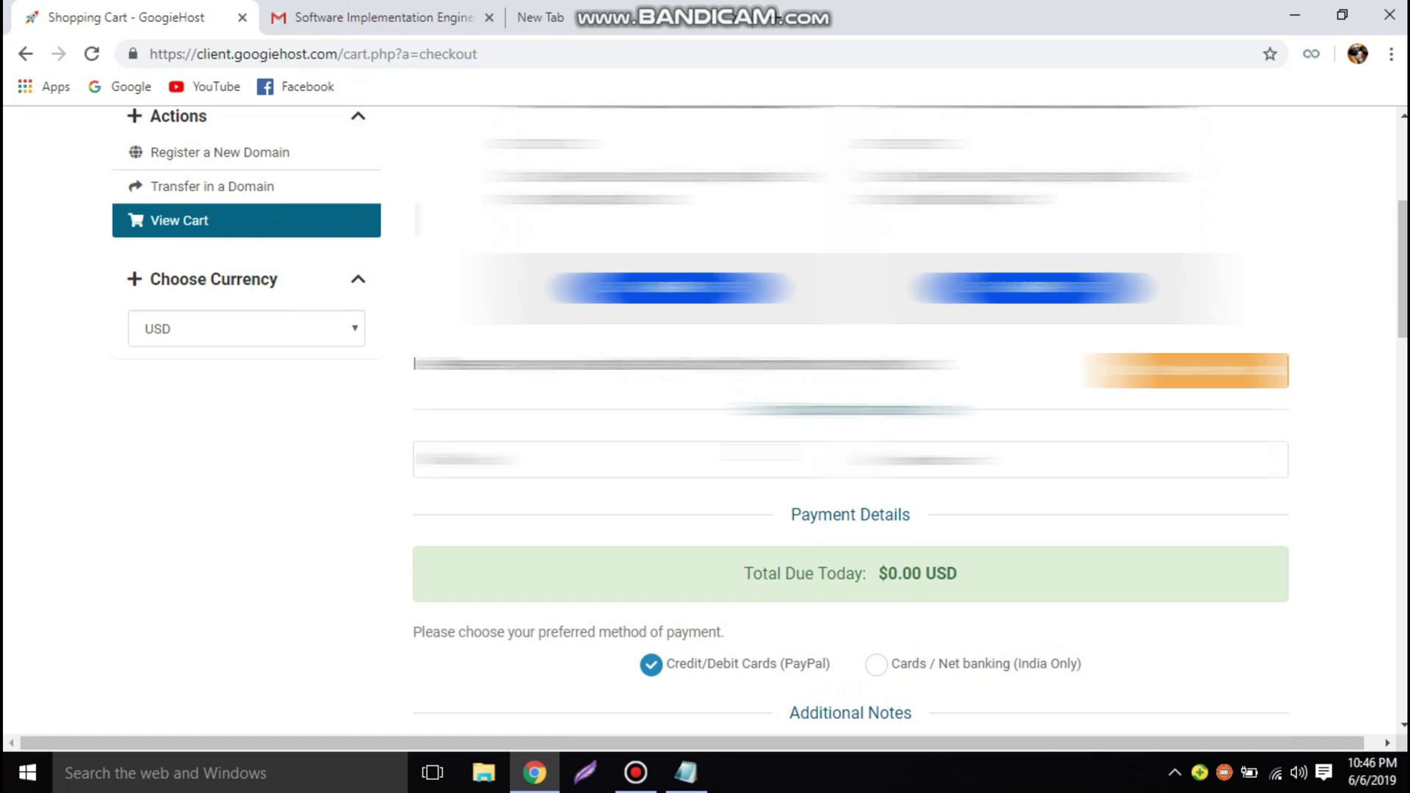
type("ail.com")
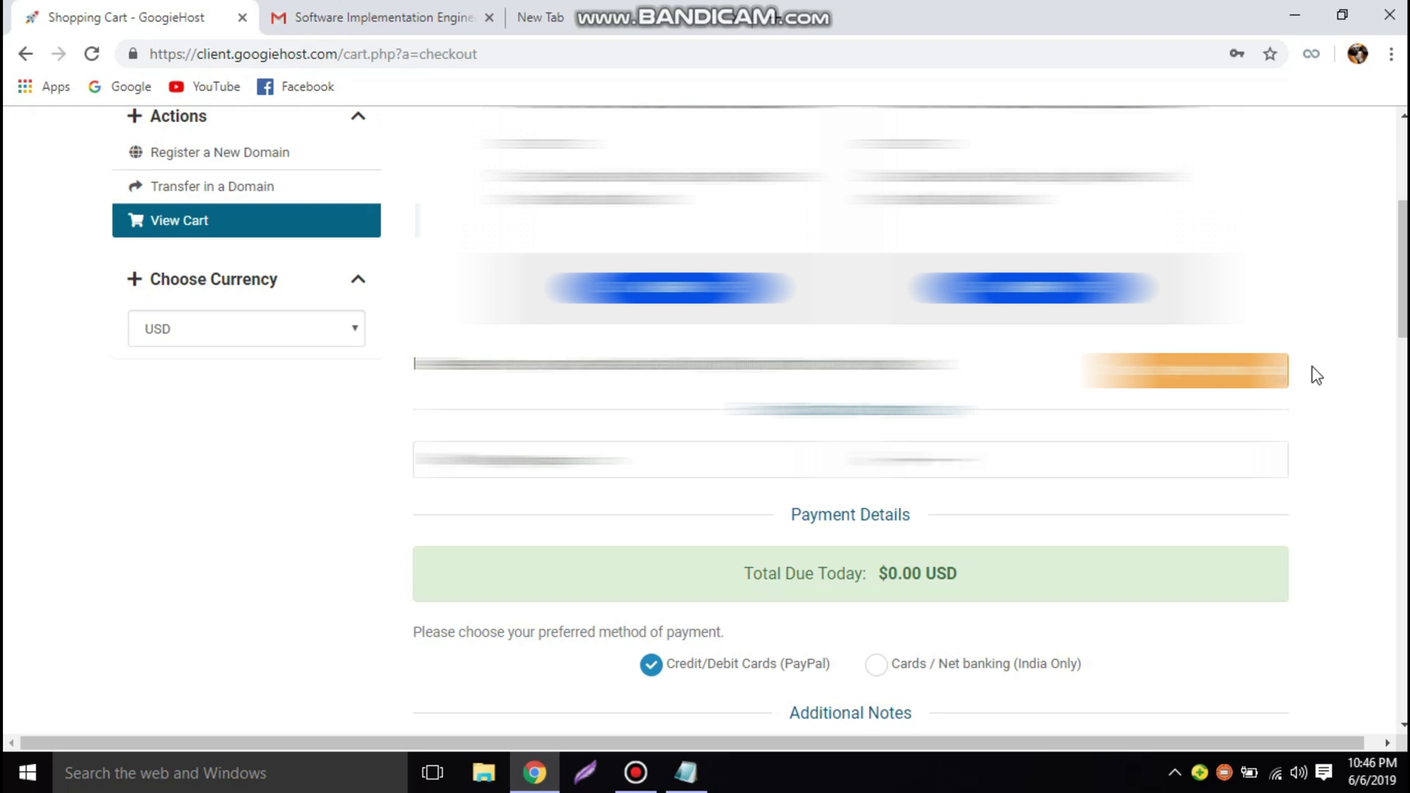
scroll(1402, 268, "down", 3)
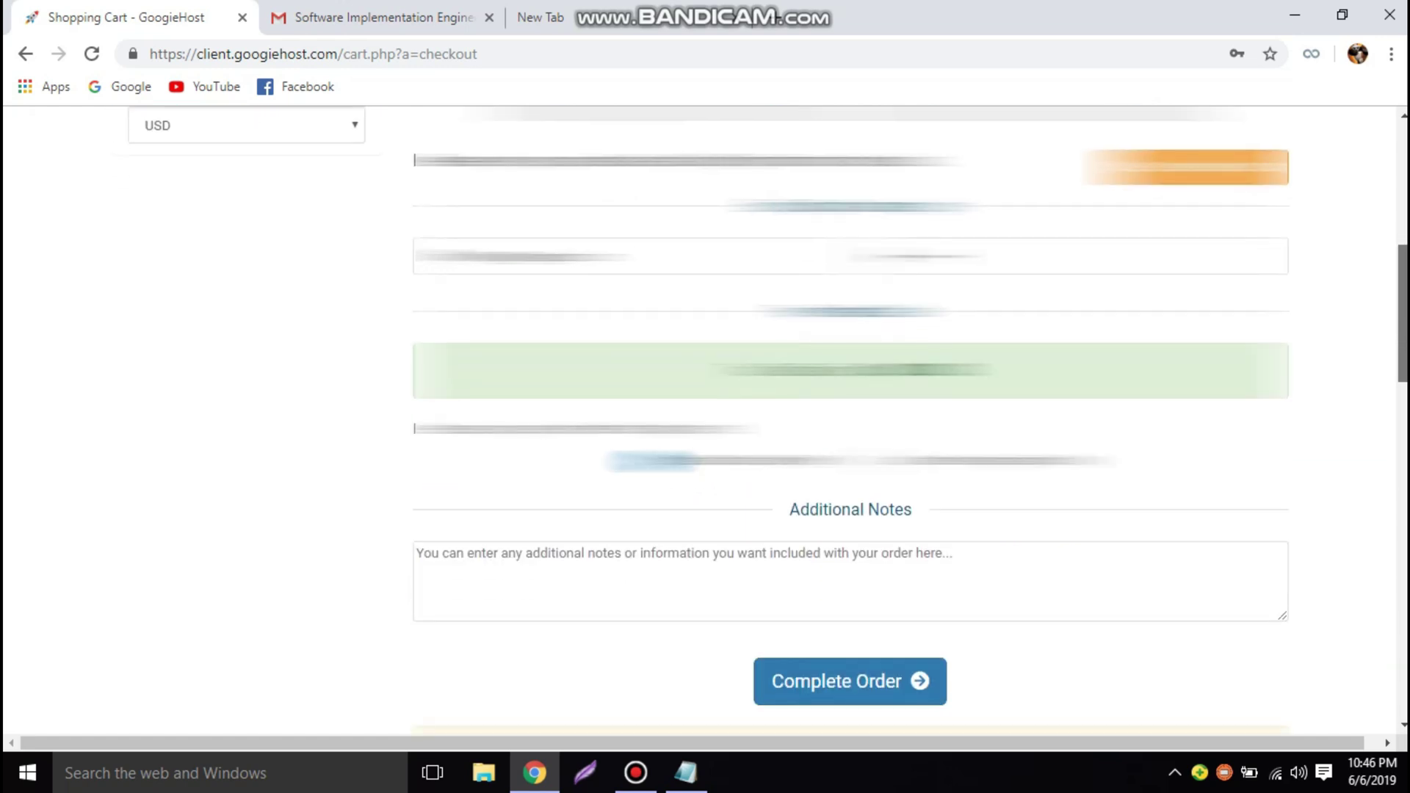
left_click(879, 634)
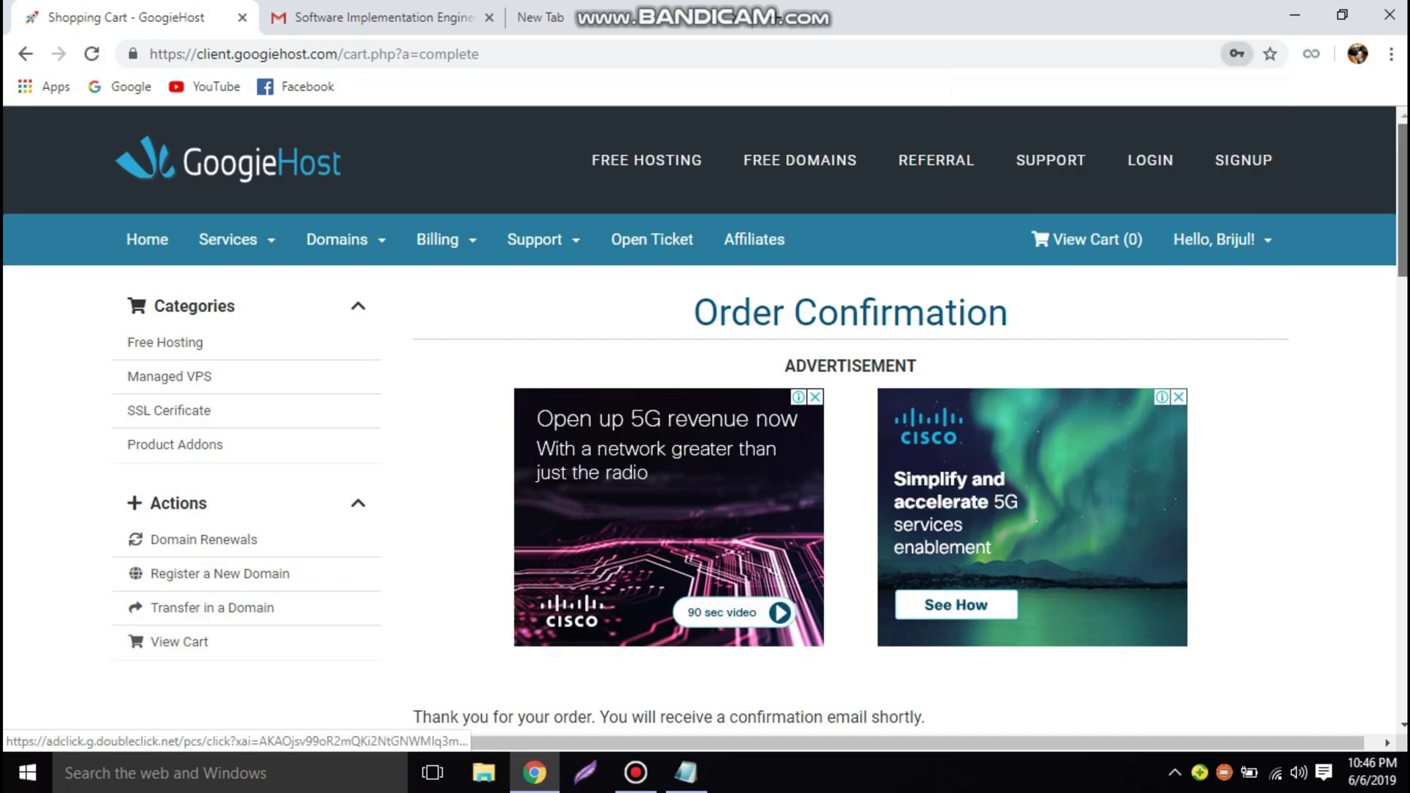
Step: Read the order confirmation, highlighting the confirmation-email notice, order number line and 24-48 working hours verification note
scroll(698, 418, "down", 7)
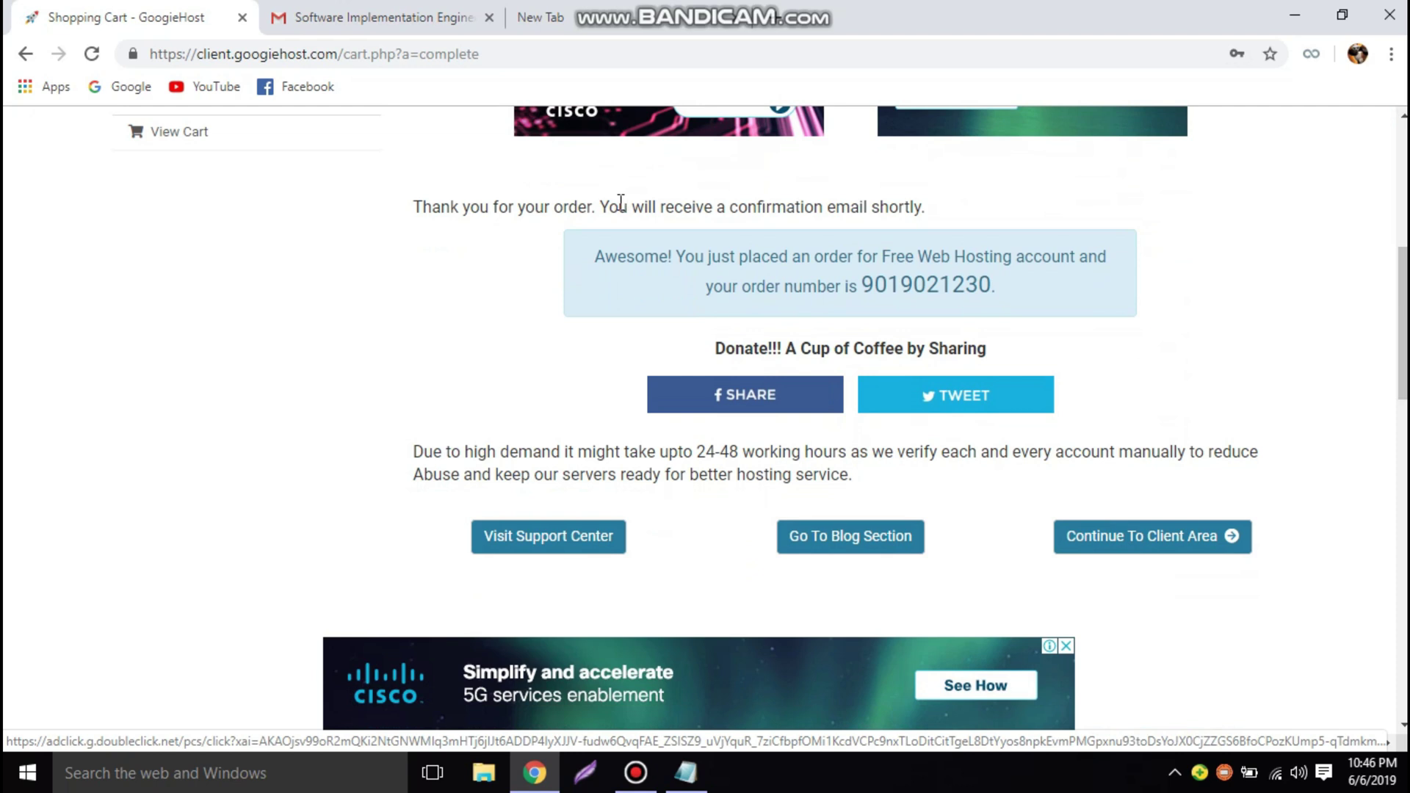
left_click_drag(601, 204, 962, 217)
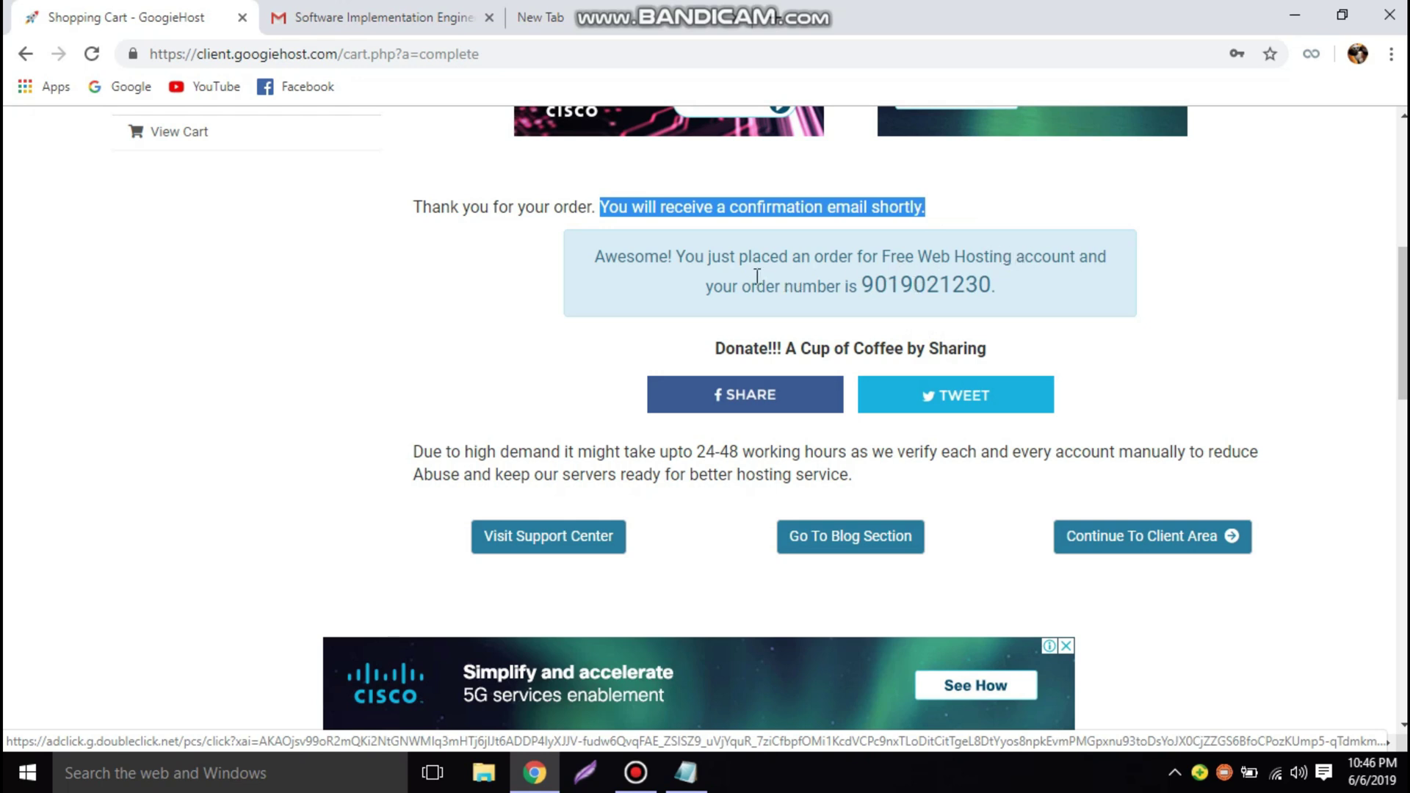
left_click_drag(746, 284, 1024, 302)
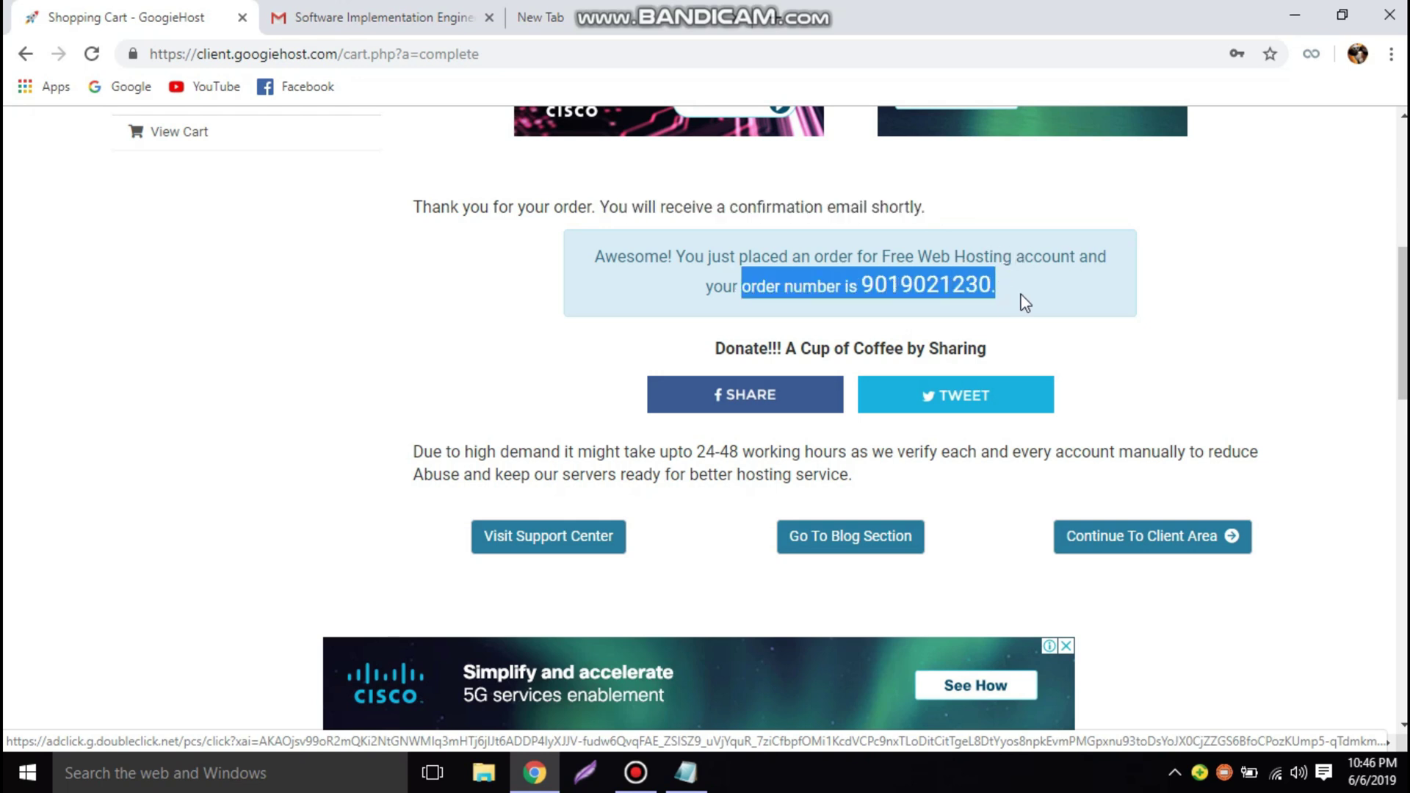
left_click(1034, 303)
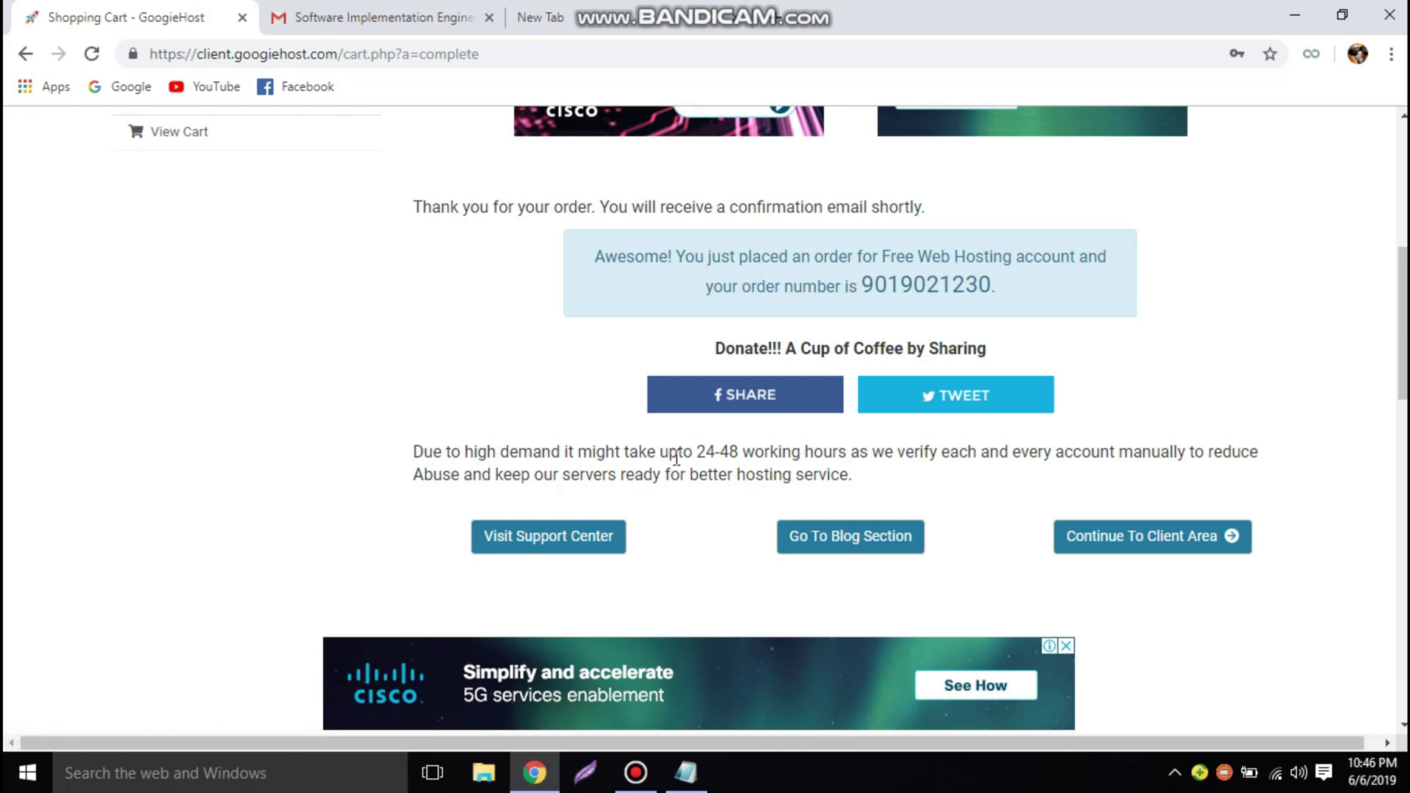
left_click_drag(696, 451, 960, 451)
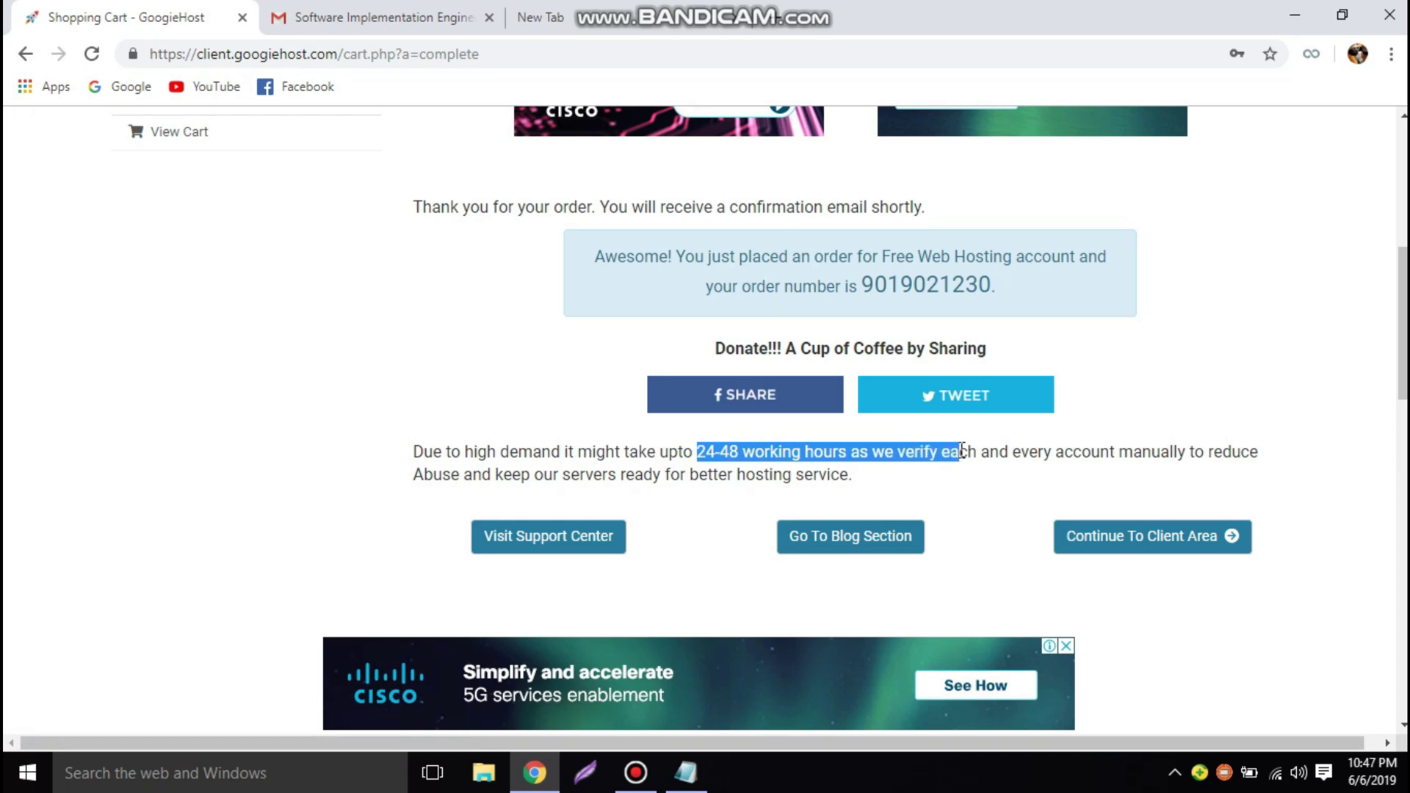
left_click(961, 451)
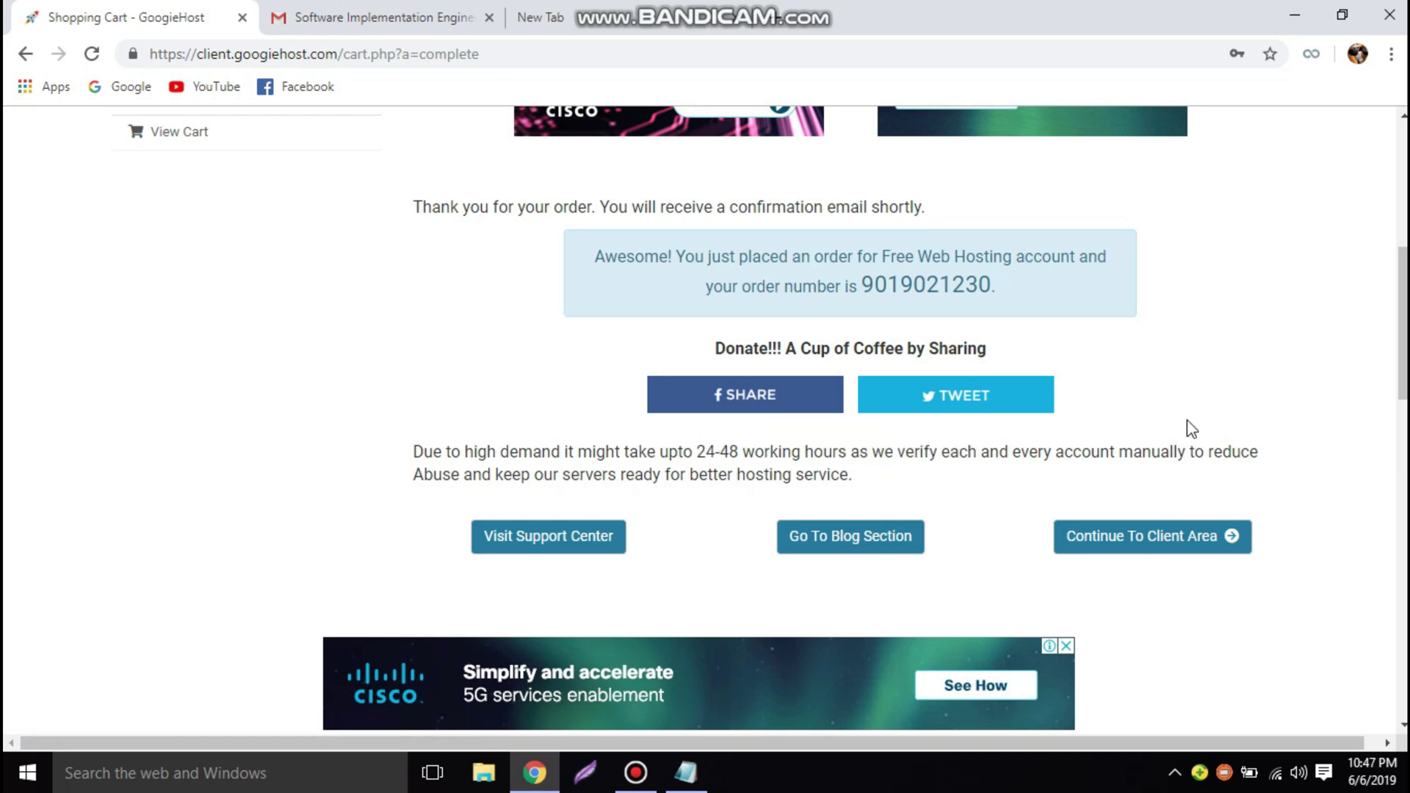
scroll(1187, 425, "down", 5)
scroll(815, 220, "up", 8)
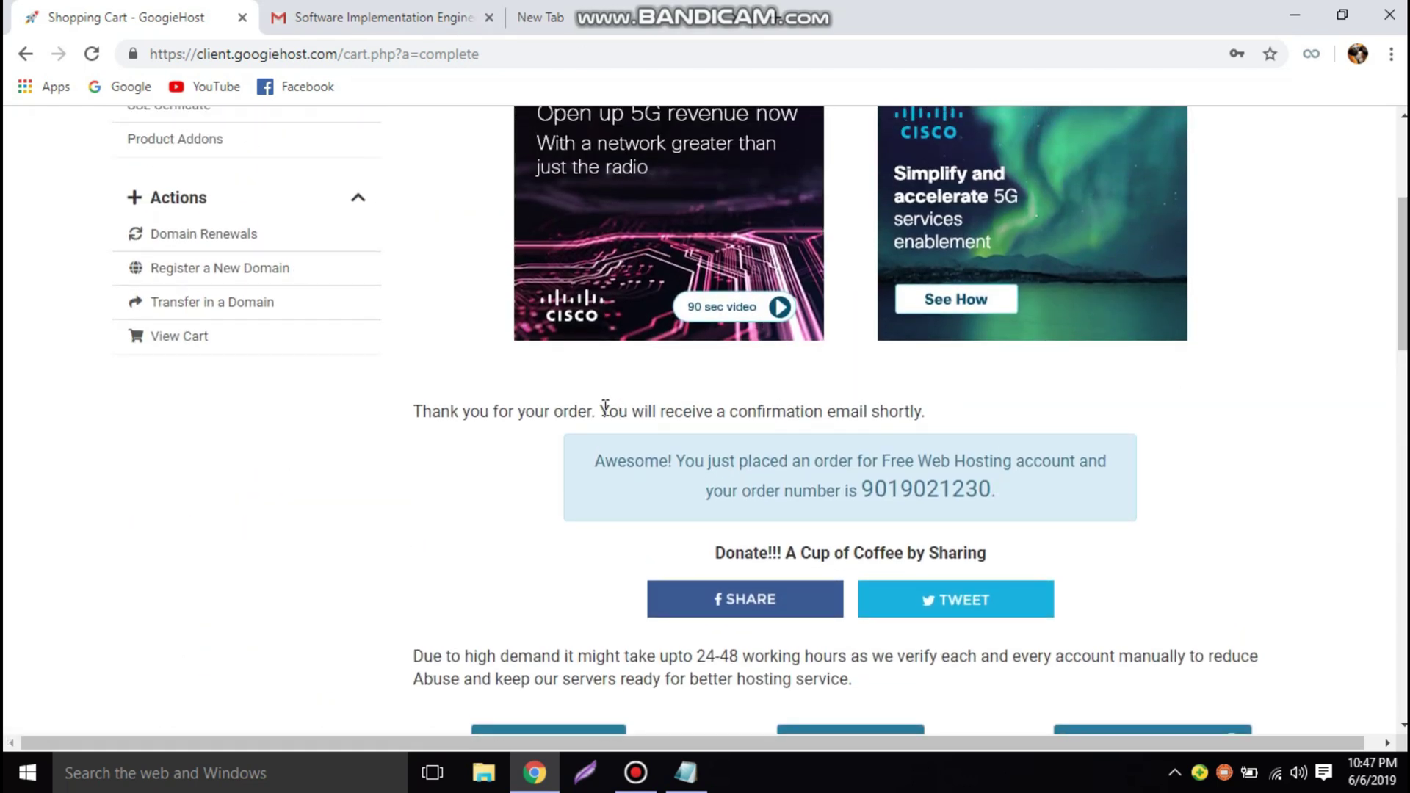
left_click_drag(601, 404, 926, 407)
left_click(921, 406)
Step: In Gmail, go back to the inbox and open the GoogieHost Order Confirmation email
left_click(382, 9)
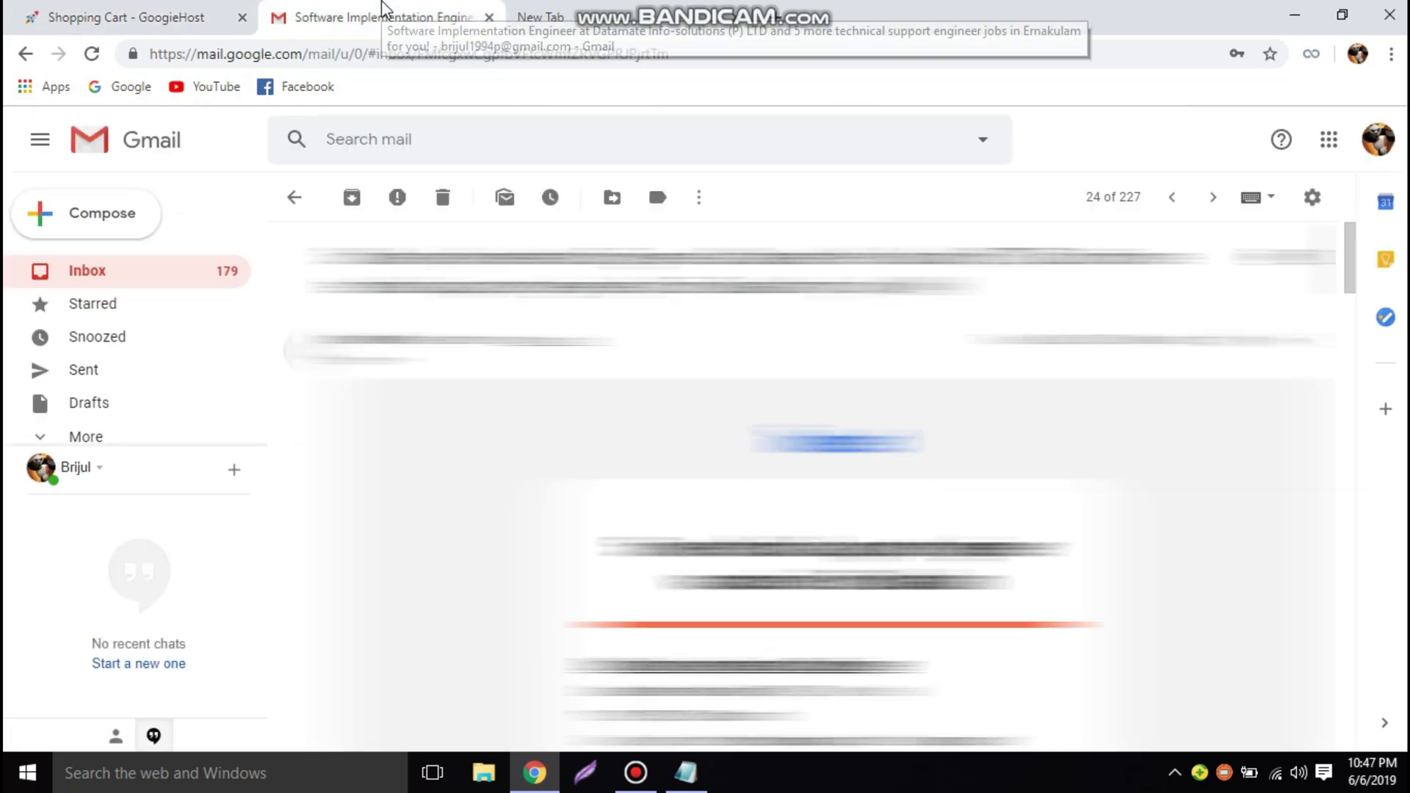
left_click(296, 196)
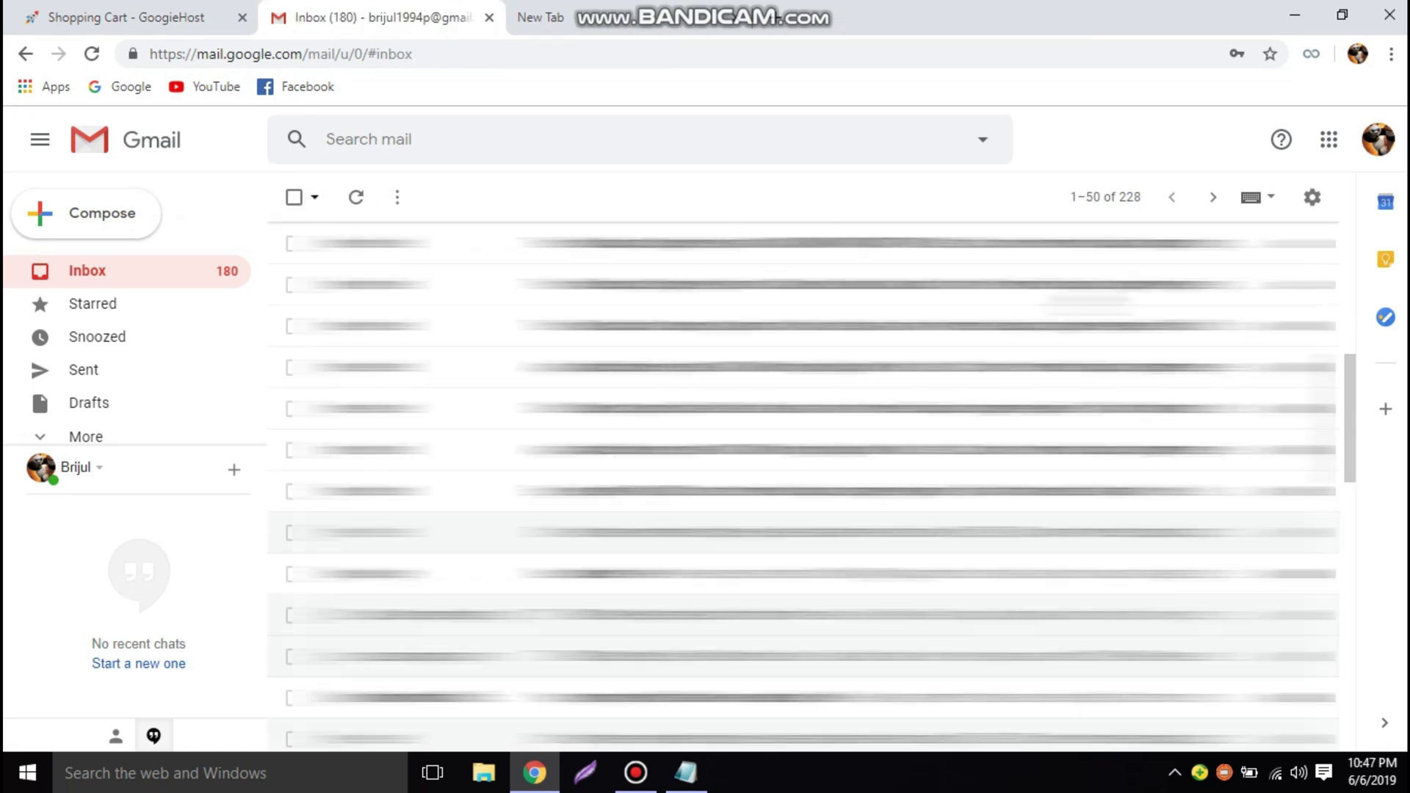
left_click_drag(1349, 407, 1349, 242)
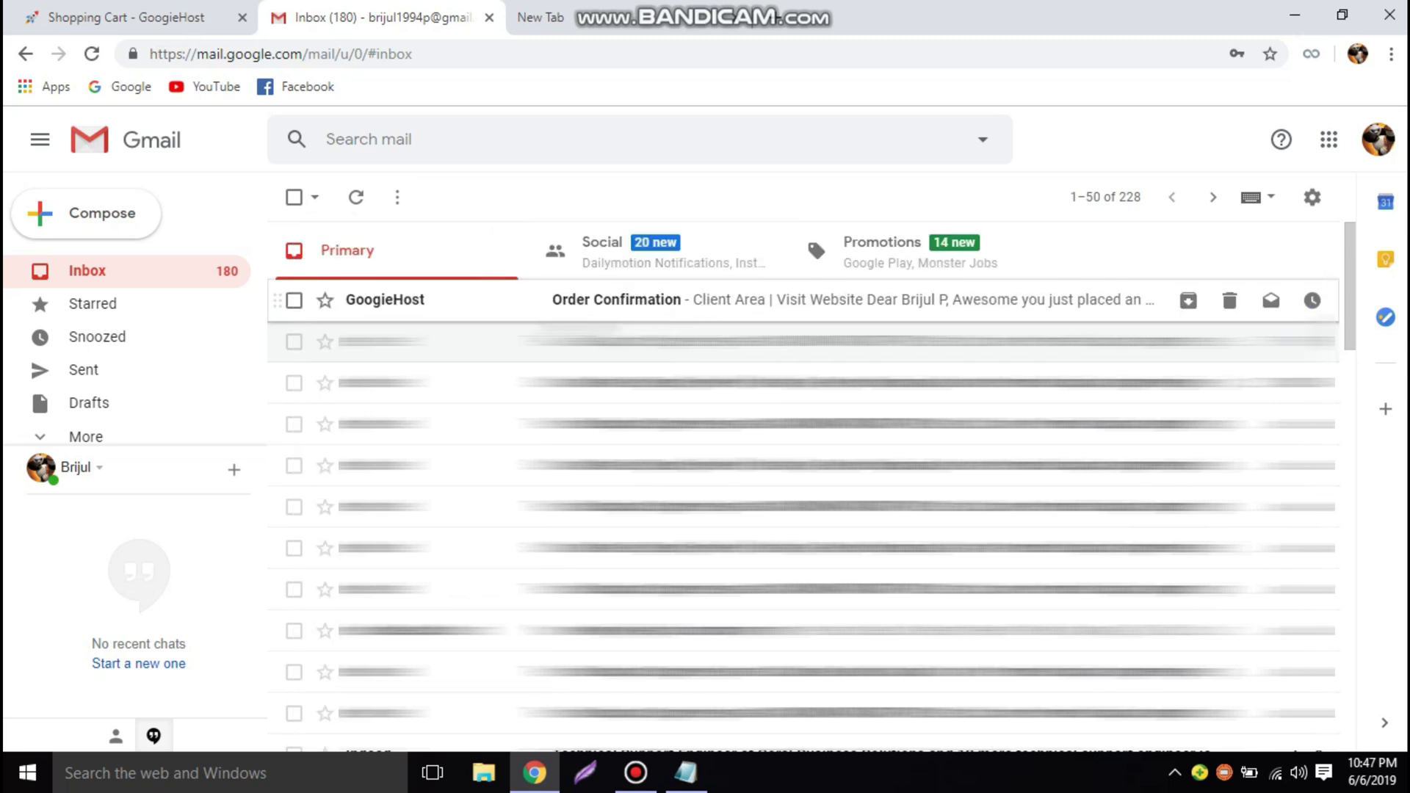
left_click(643, 305)
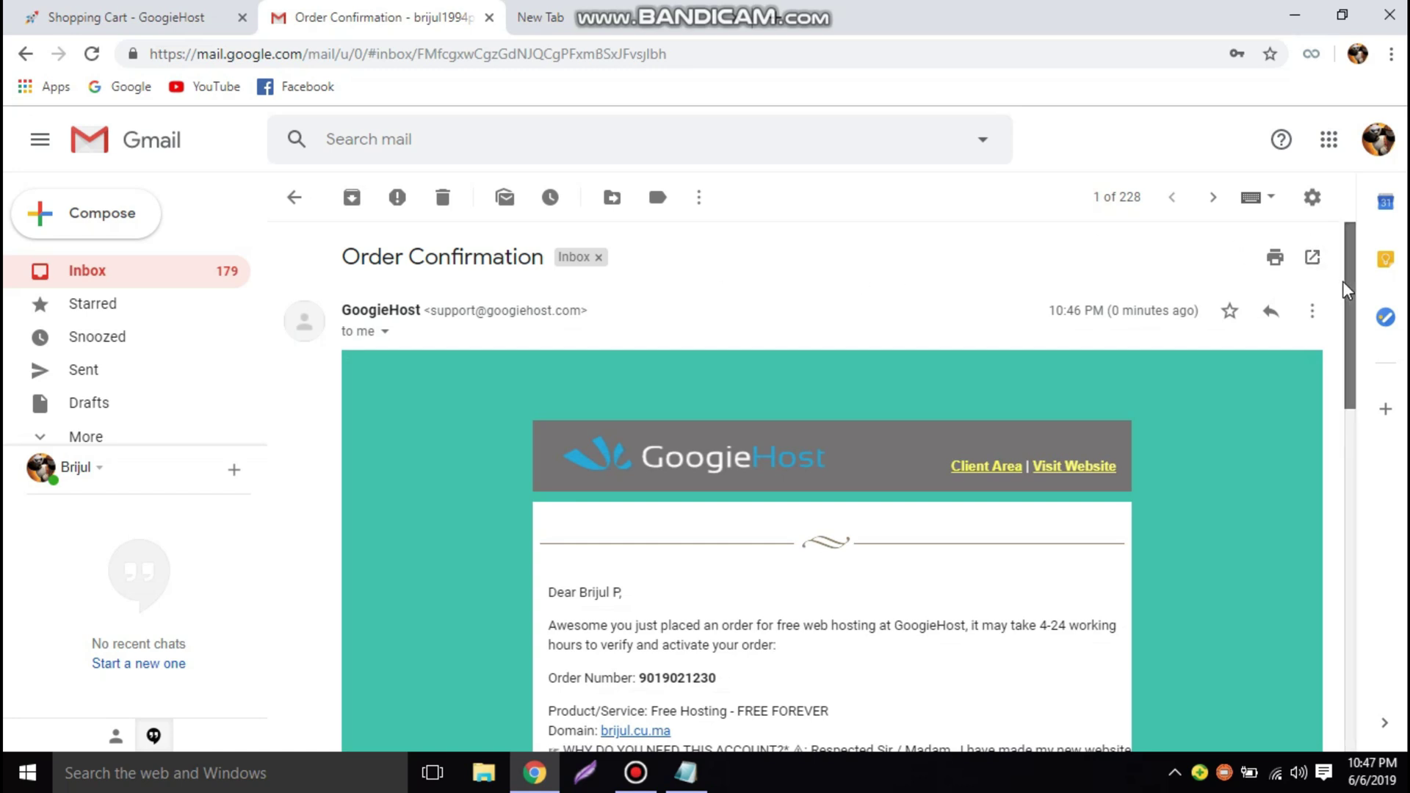
Step: Scroll through the Free Hosting - FREE FOREVER order details, noting the 'Can't wait ?' section
left_click_drag(1345, 286, 1360, 340)
scroll(1370, 369, "down", 1)
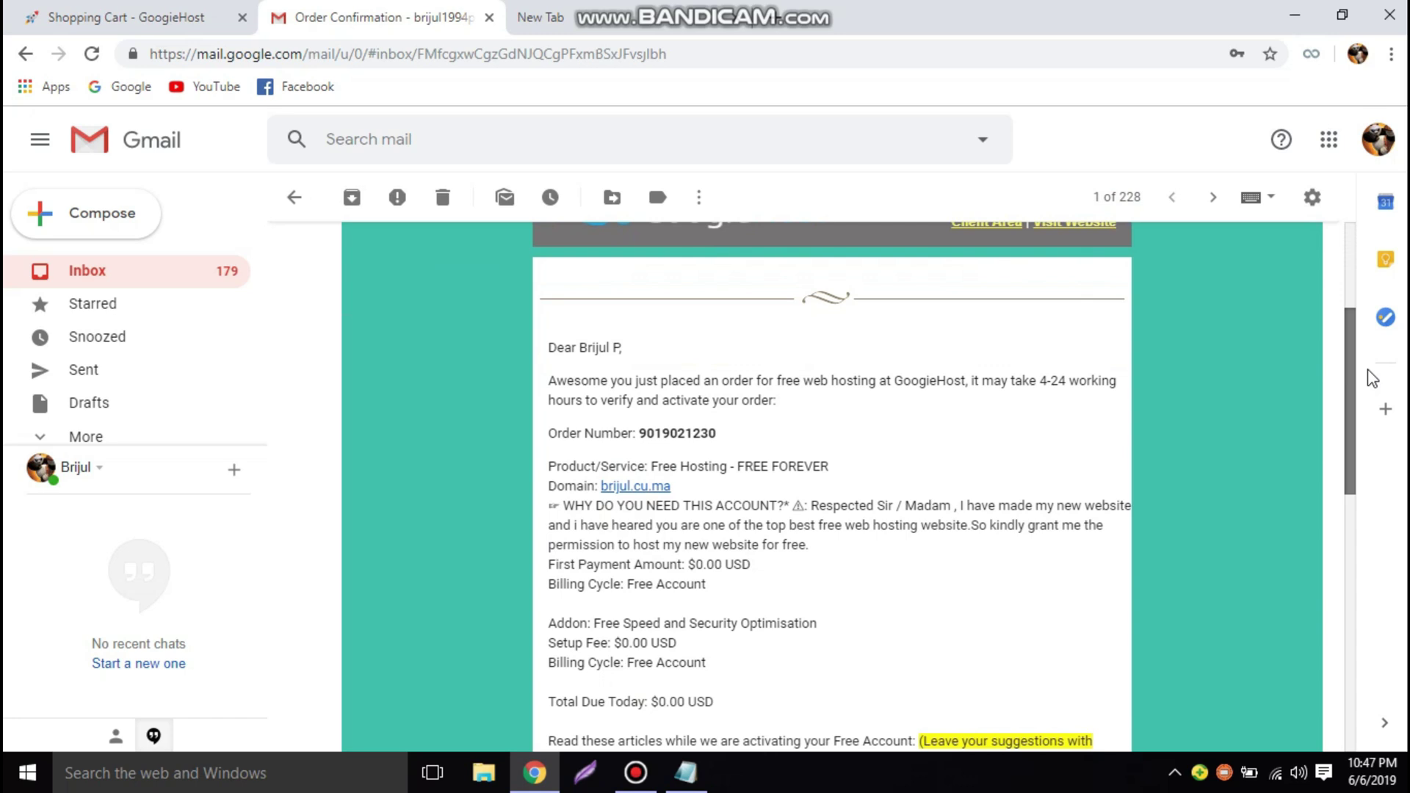
scroll(1370, 378, "down", 1)
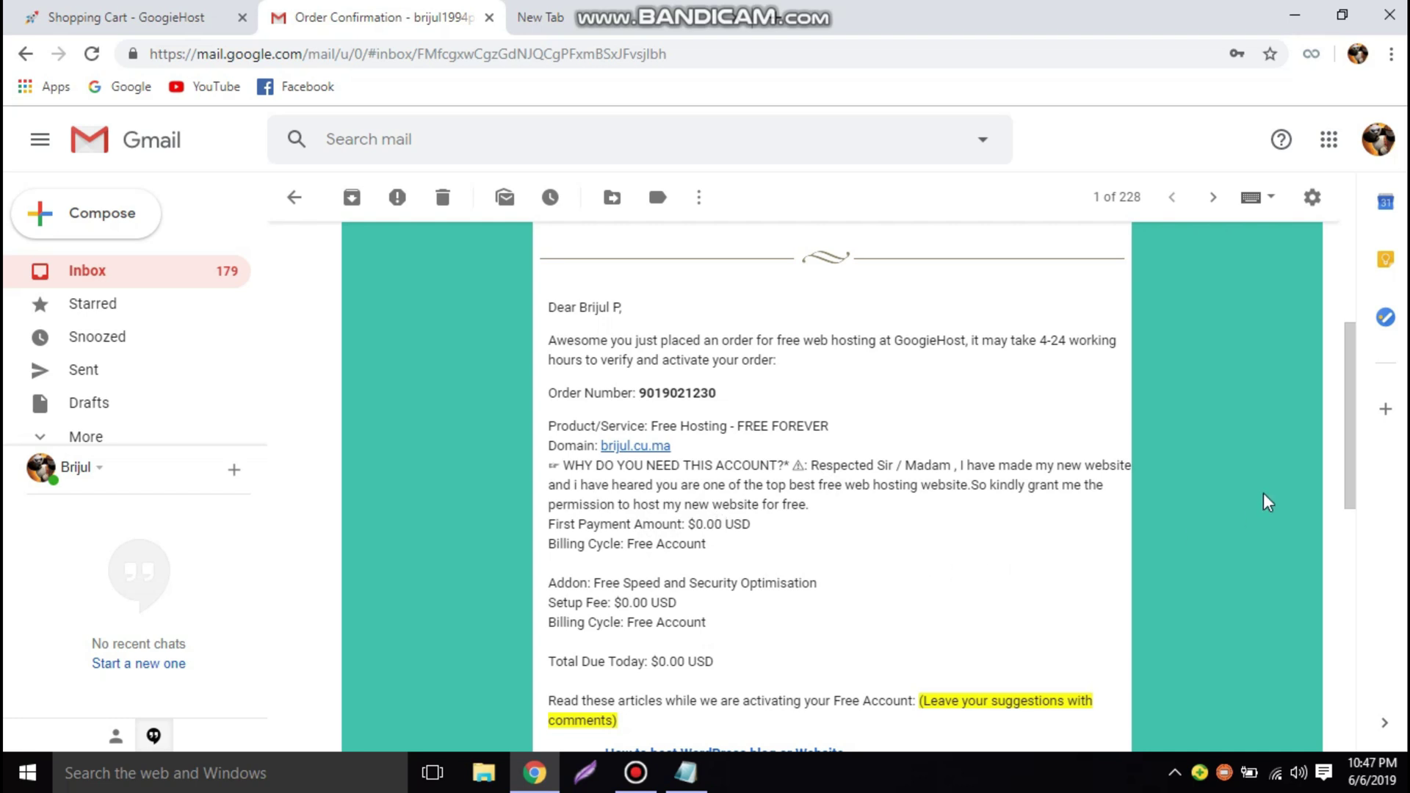
left_click_drag(1359, 490, 1293, 635)
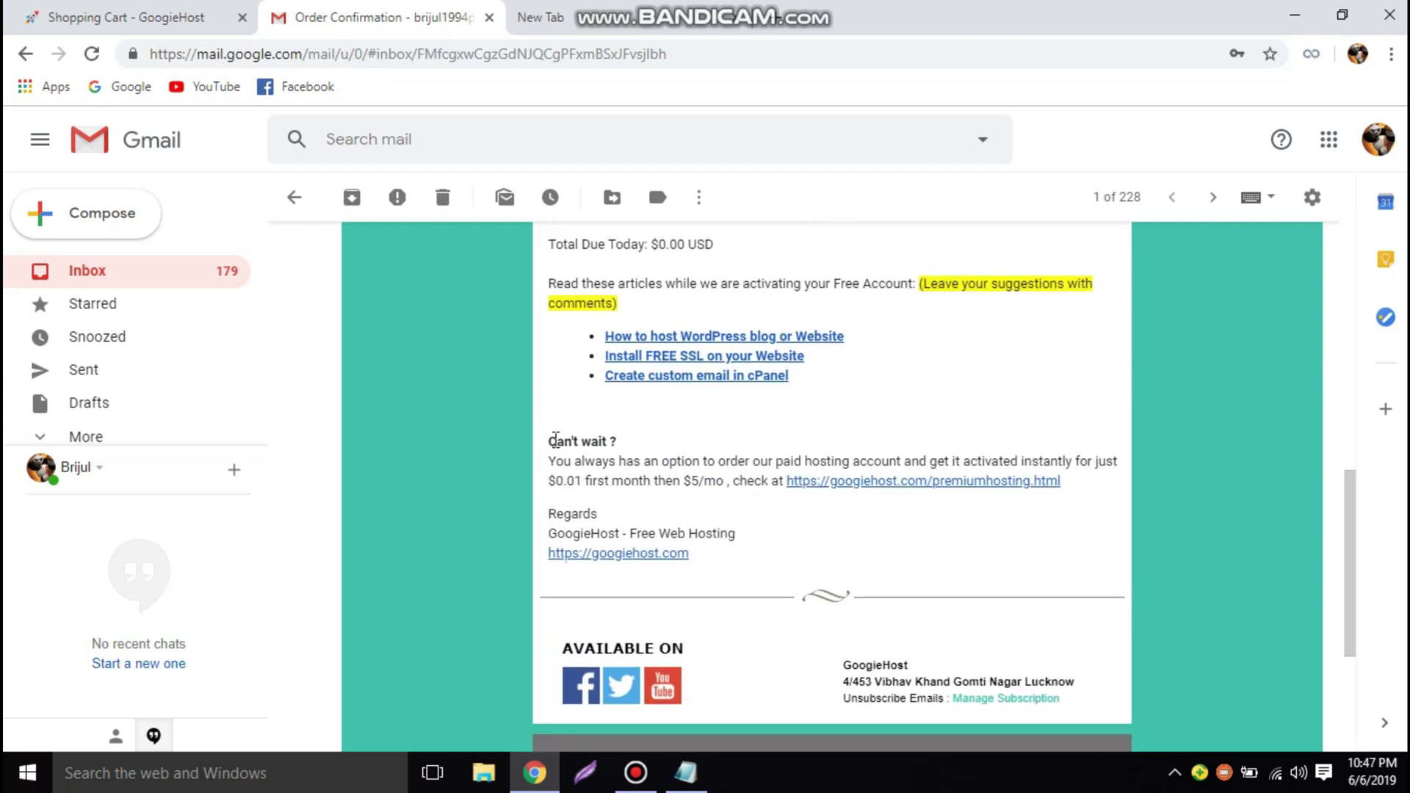
left_click_drag(551, 440, 645, 441)
left_click(645, 440)
left_click_drag(1342, 570, 1338, 351)
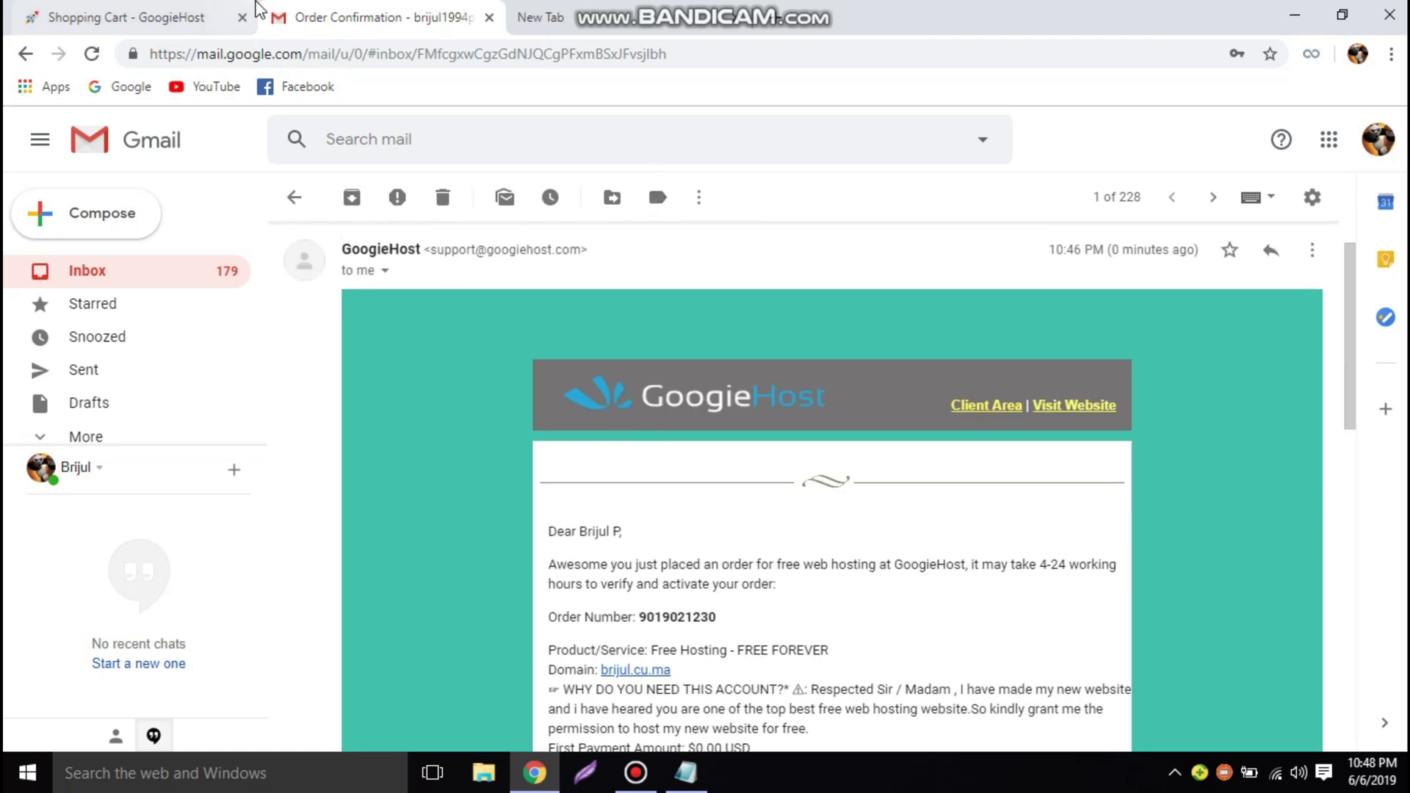
Step: Compare the GoogieHost order-complete page against the confirmation email
left_click(41, 7)
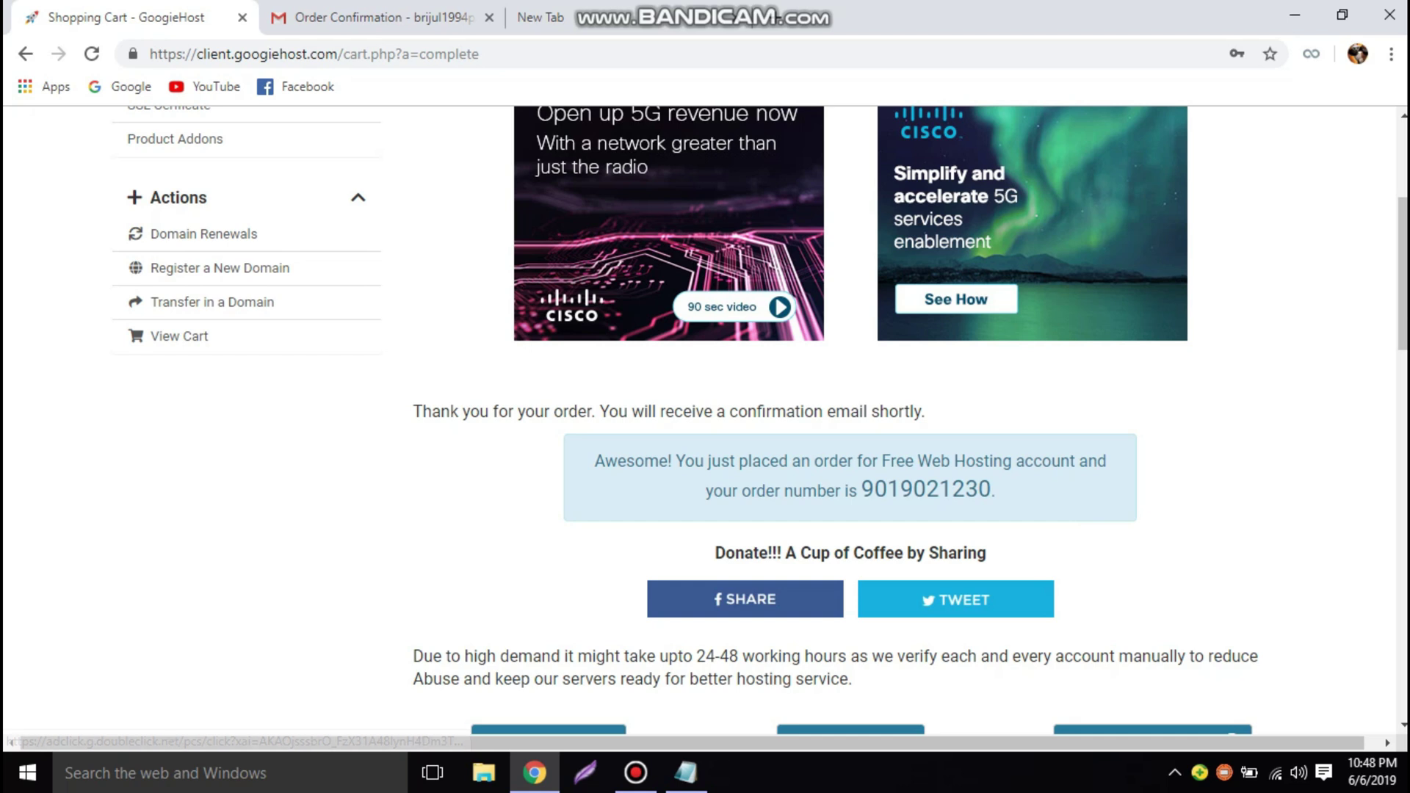
scroll(1064, 525, "down", 5)
scroll(1341, 359, "up", 1)
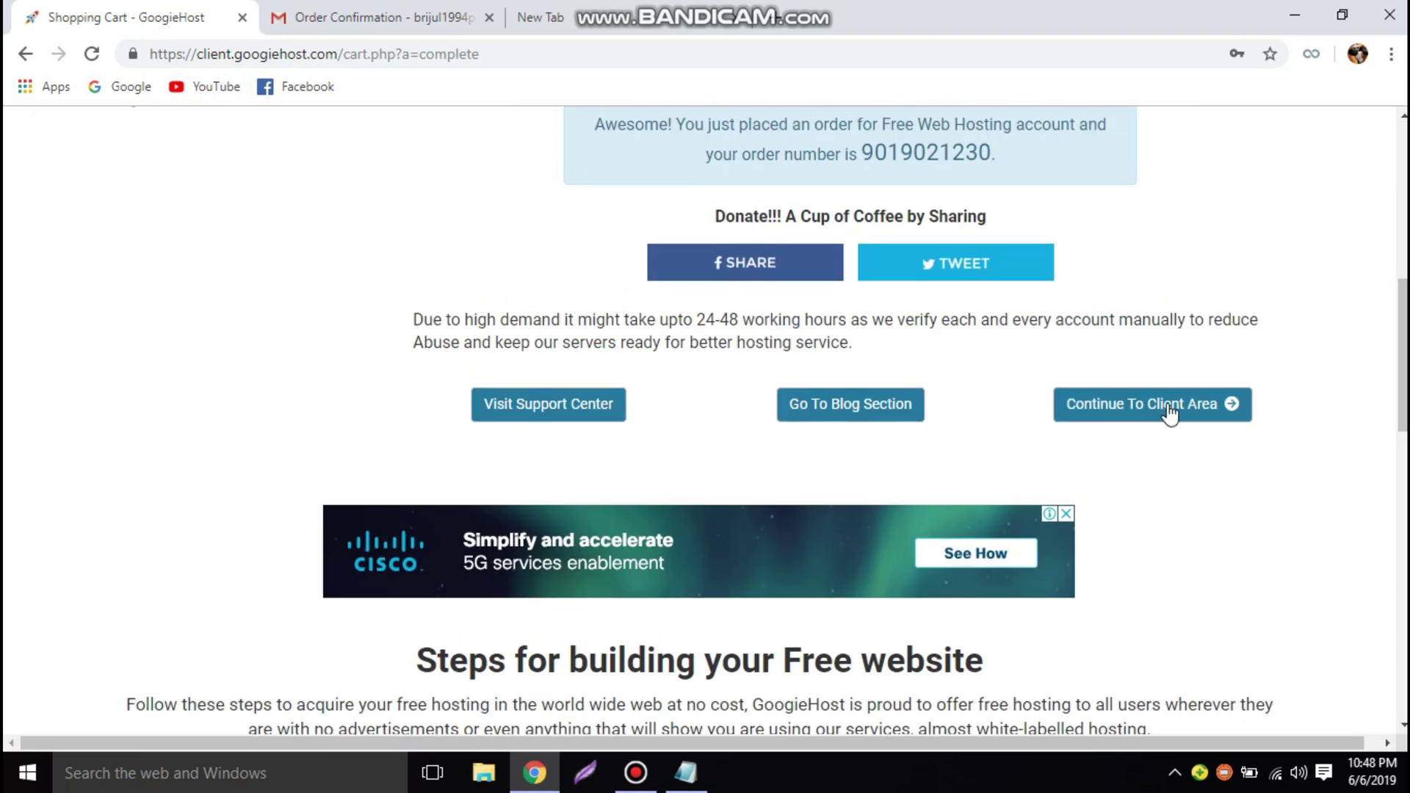
left_click(370, 9)
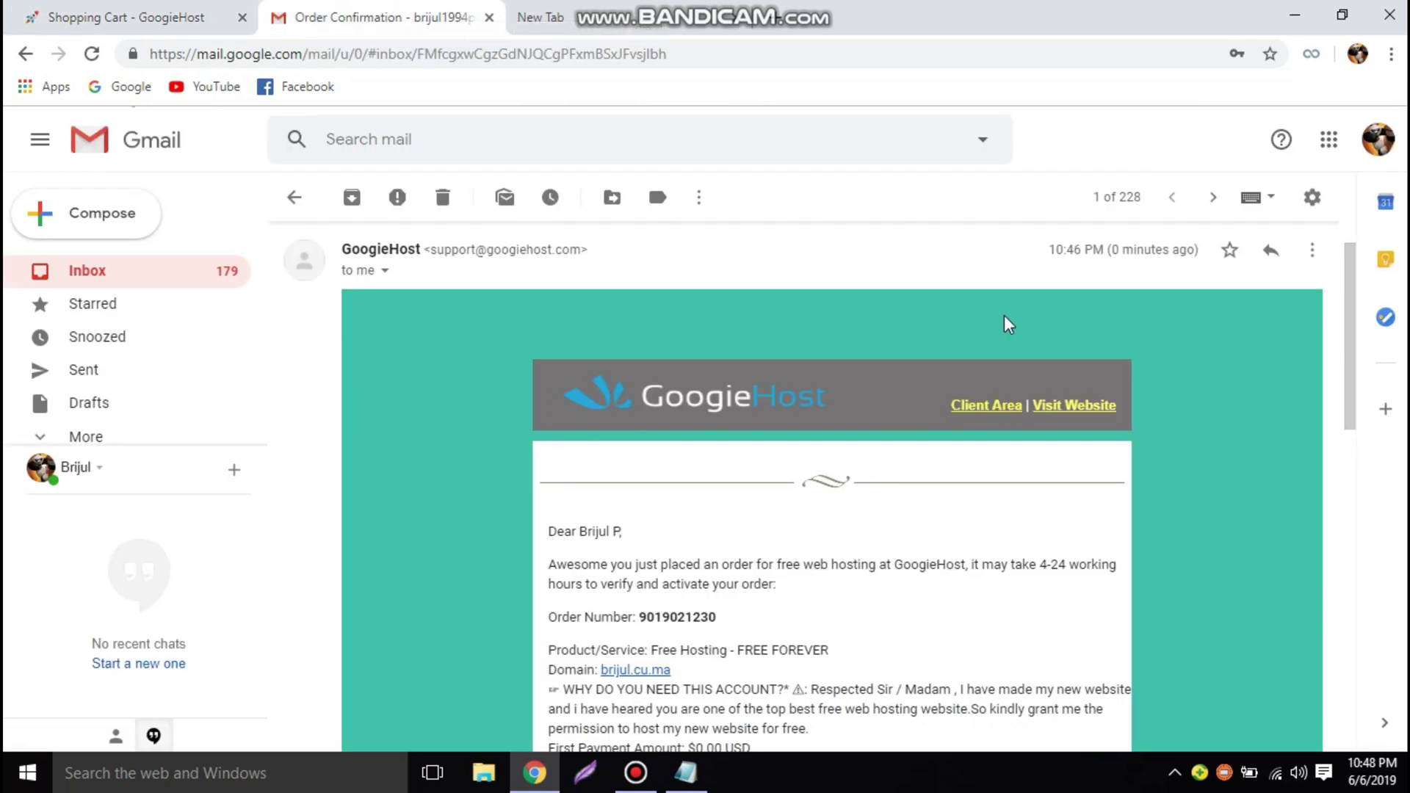
left_click_drag(1350, 418, 1274, 270)
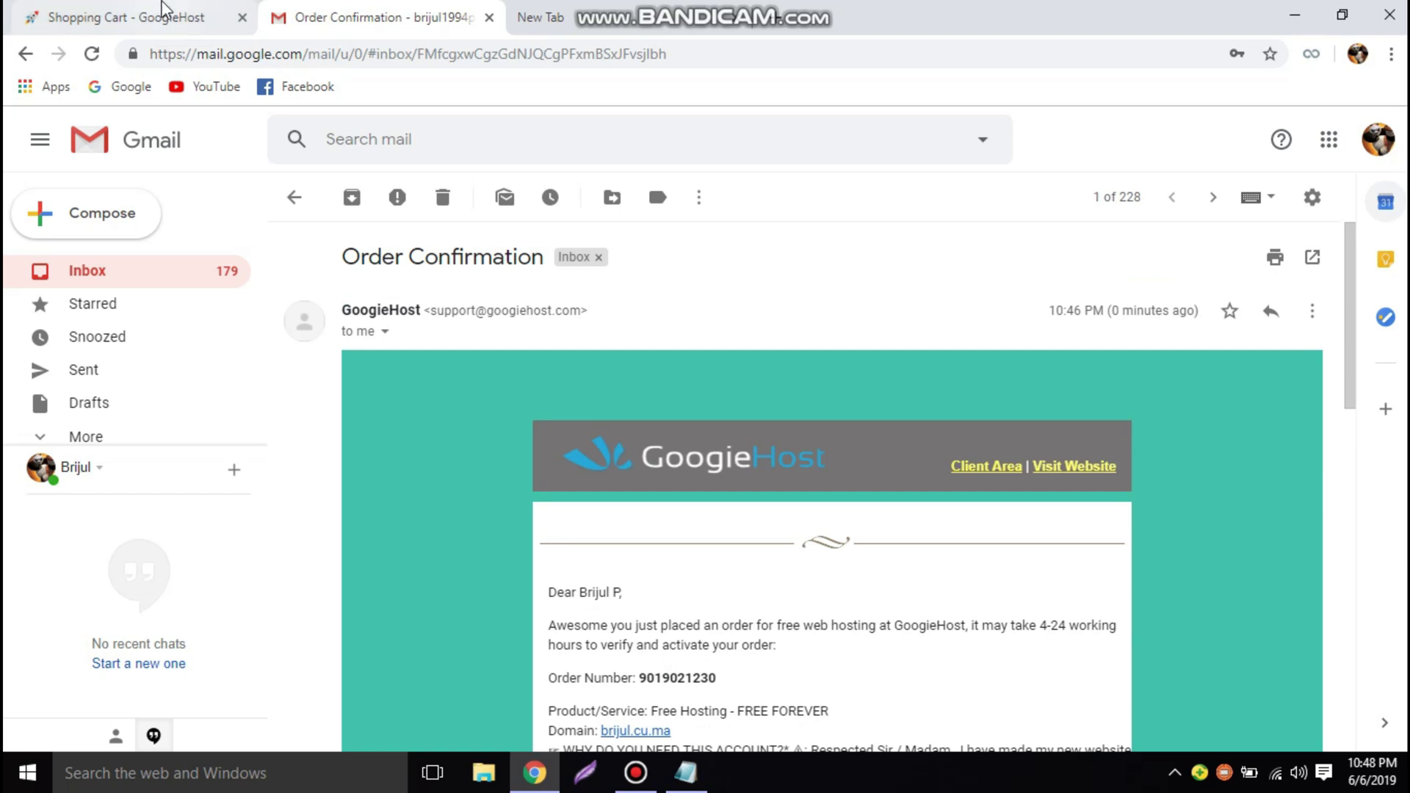
Step: Continue from the order-complete page to the Client Area and reload the dashboard
left_click(213, 10)
left_click(1176, 412)
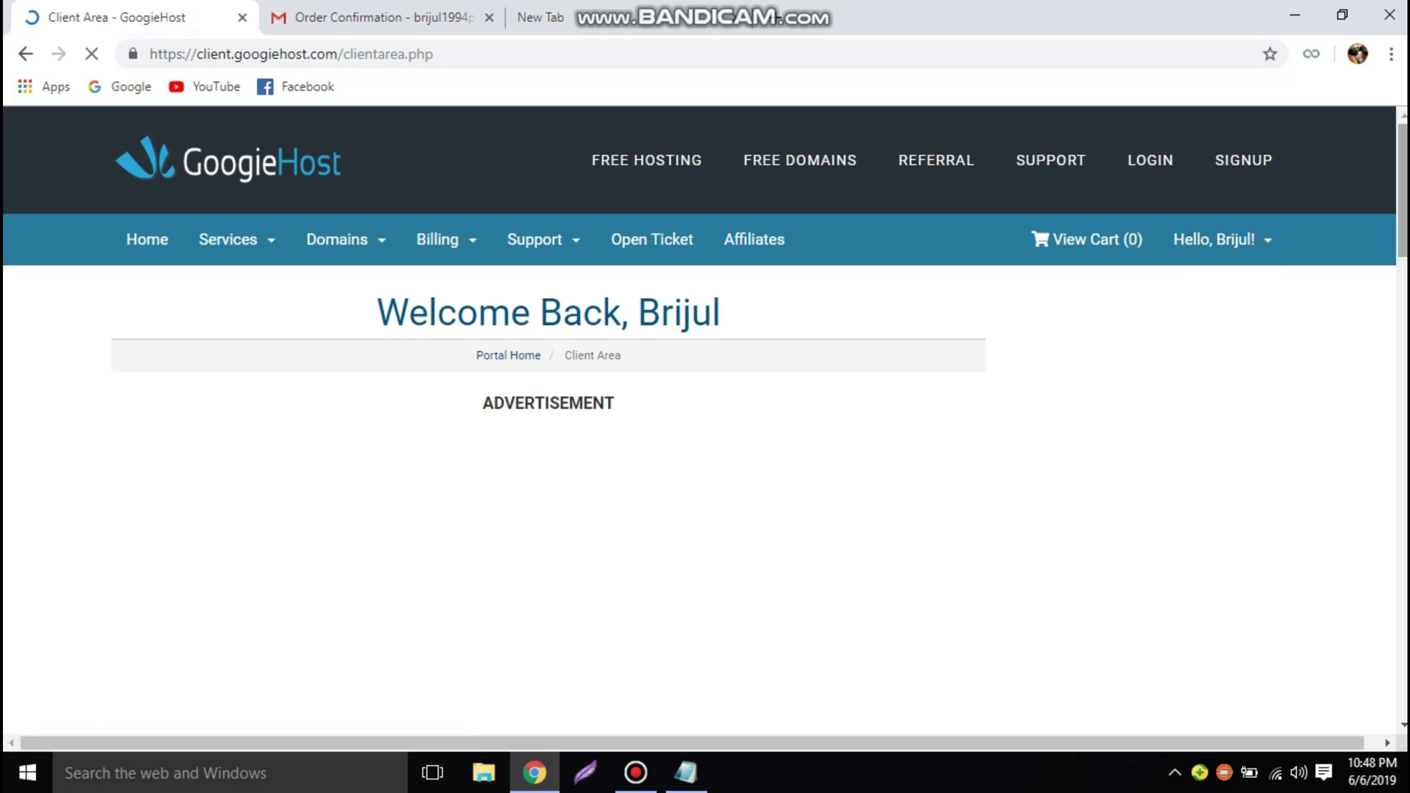
scroll(1118, 508, "down", 5)
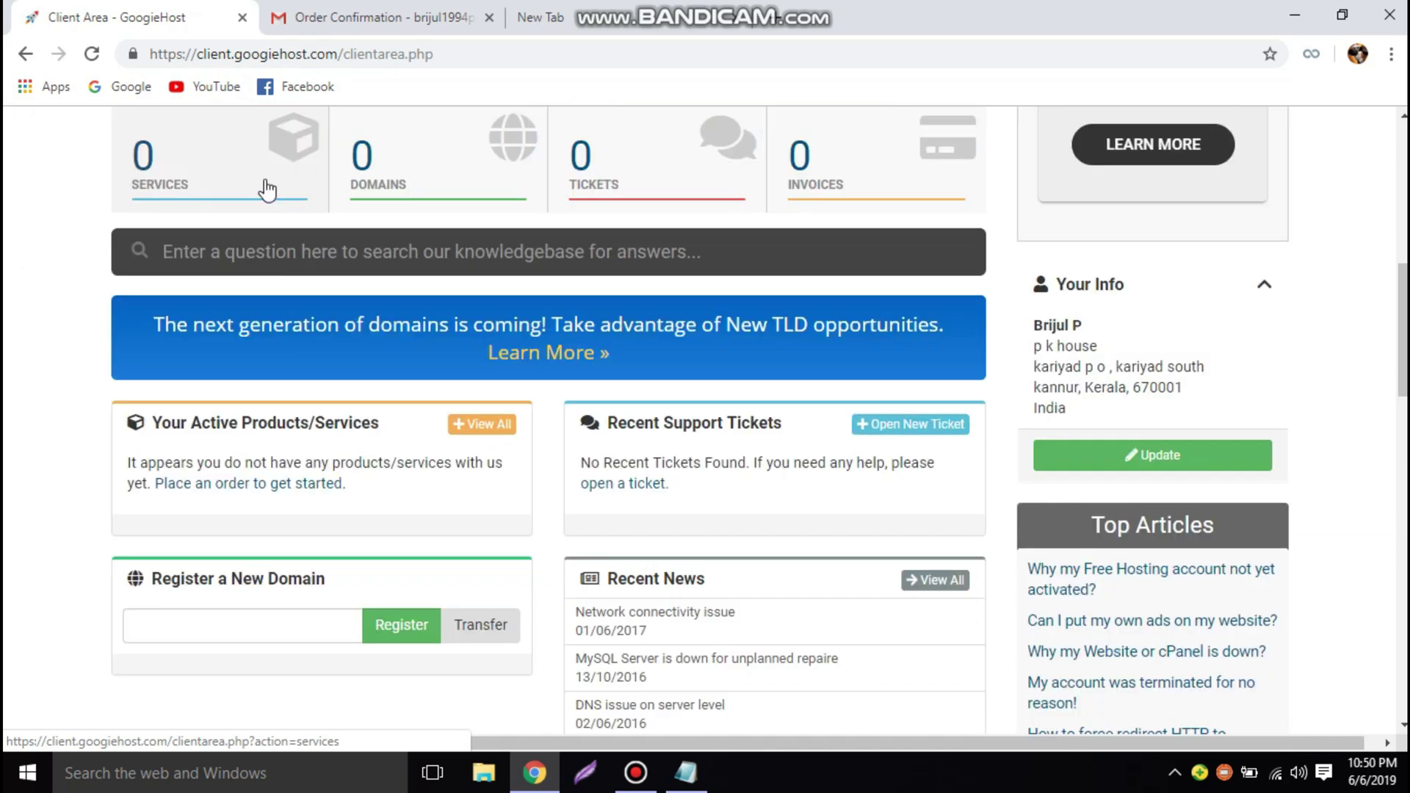
left_click(267, 190)
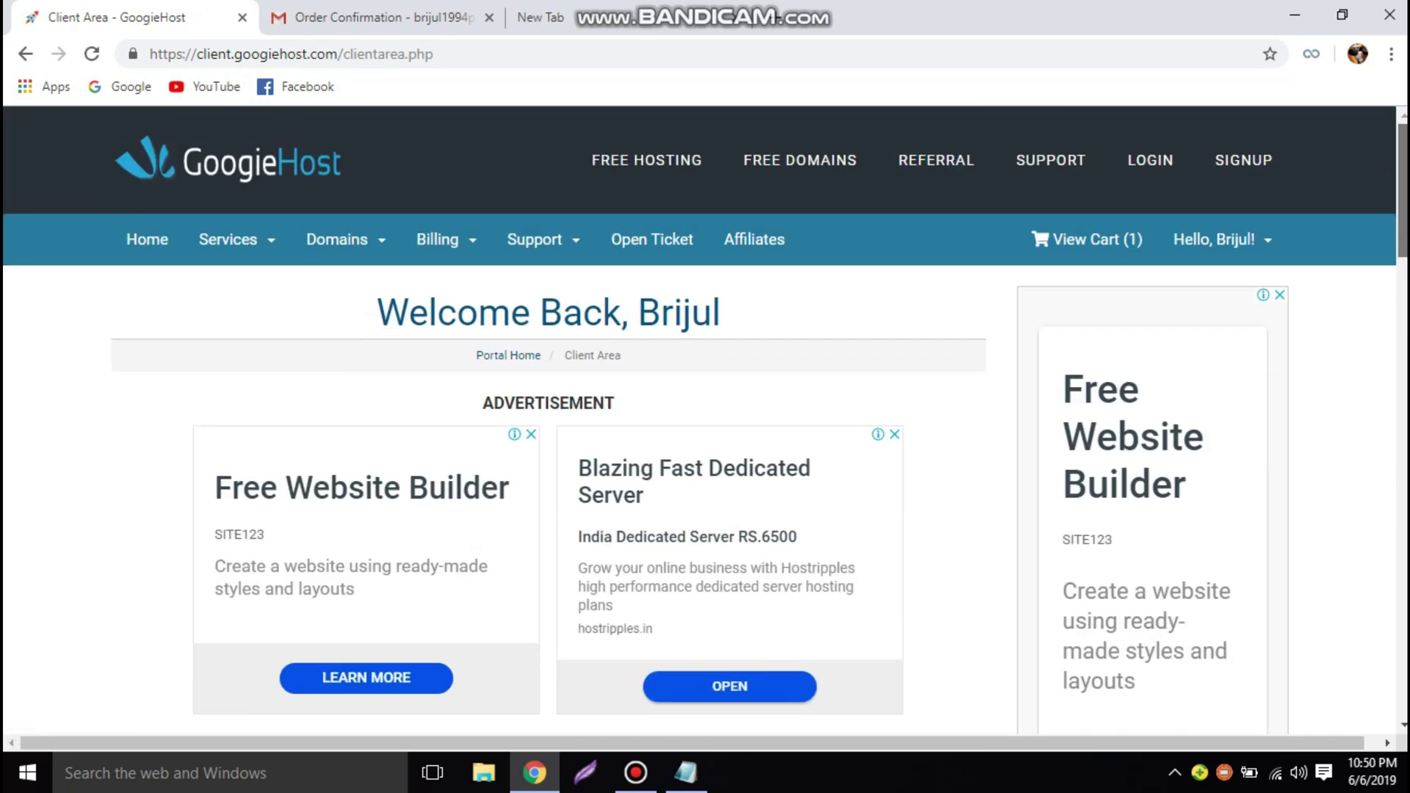
Step: Open Services > My Services to list the hosting products
left_click(256, 240)
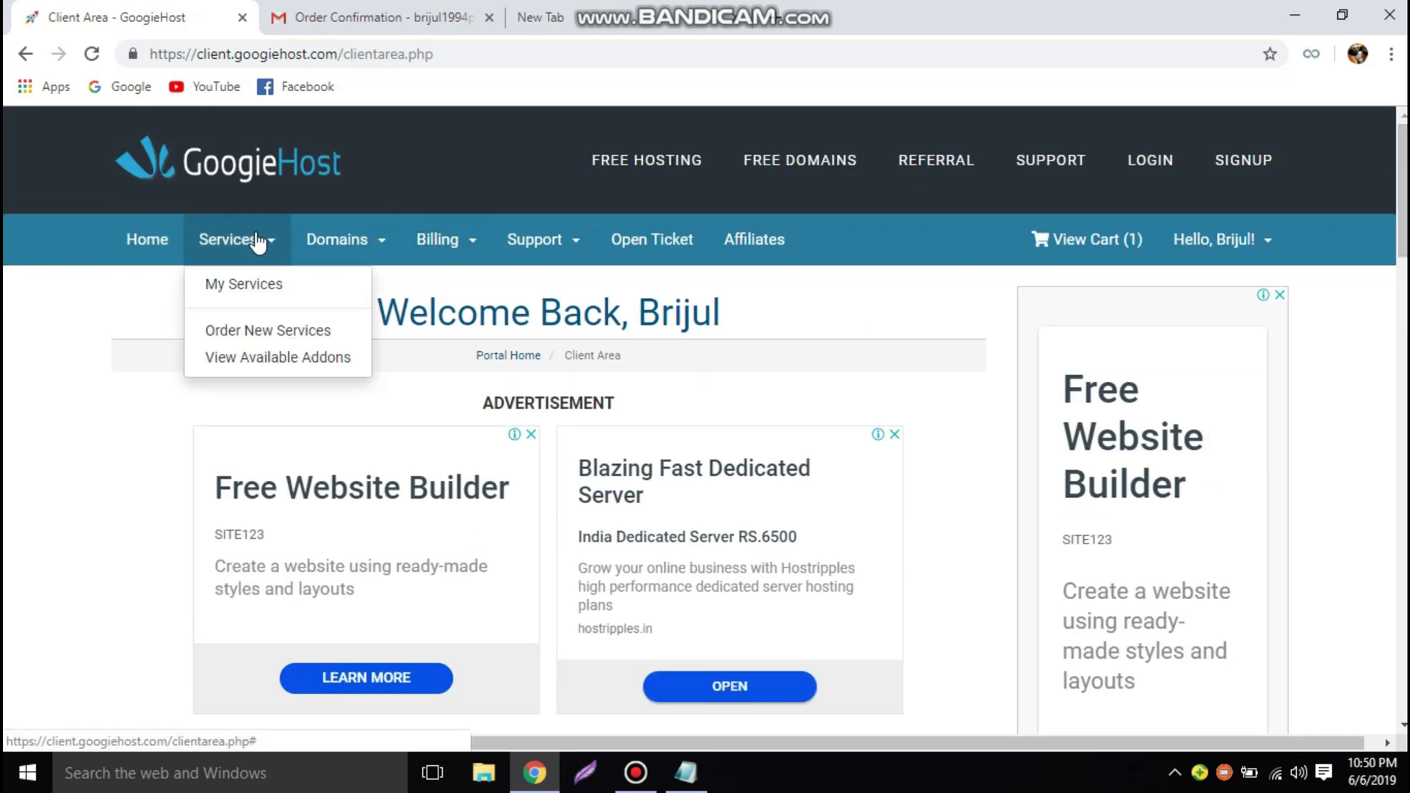
left_click(244, 292)
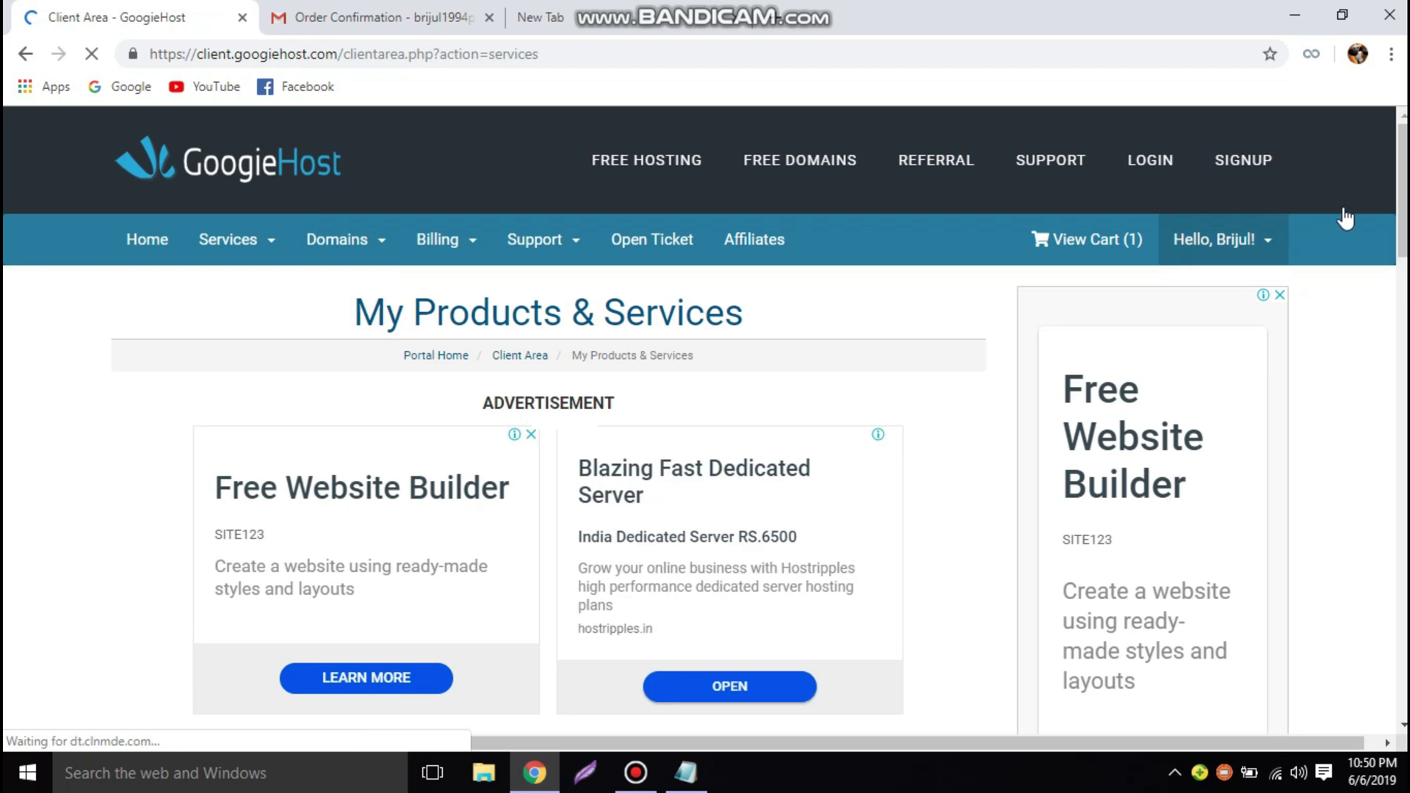
scroll(576, 328, "down", 8)
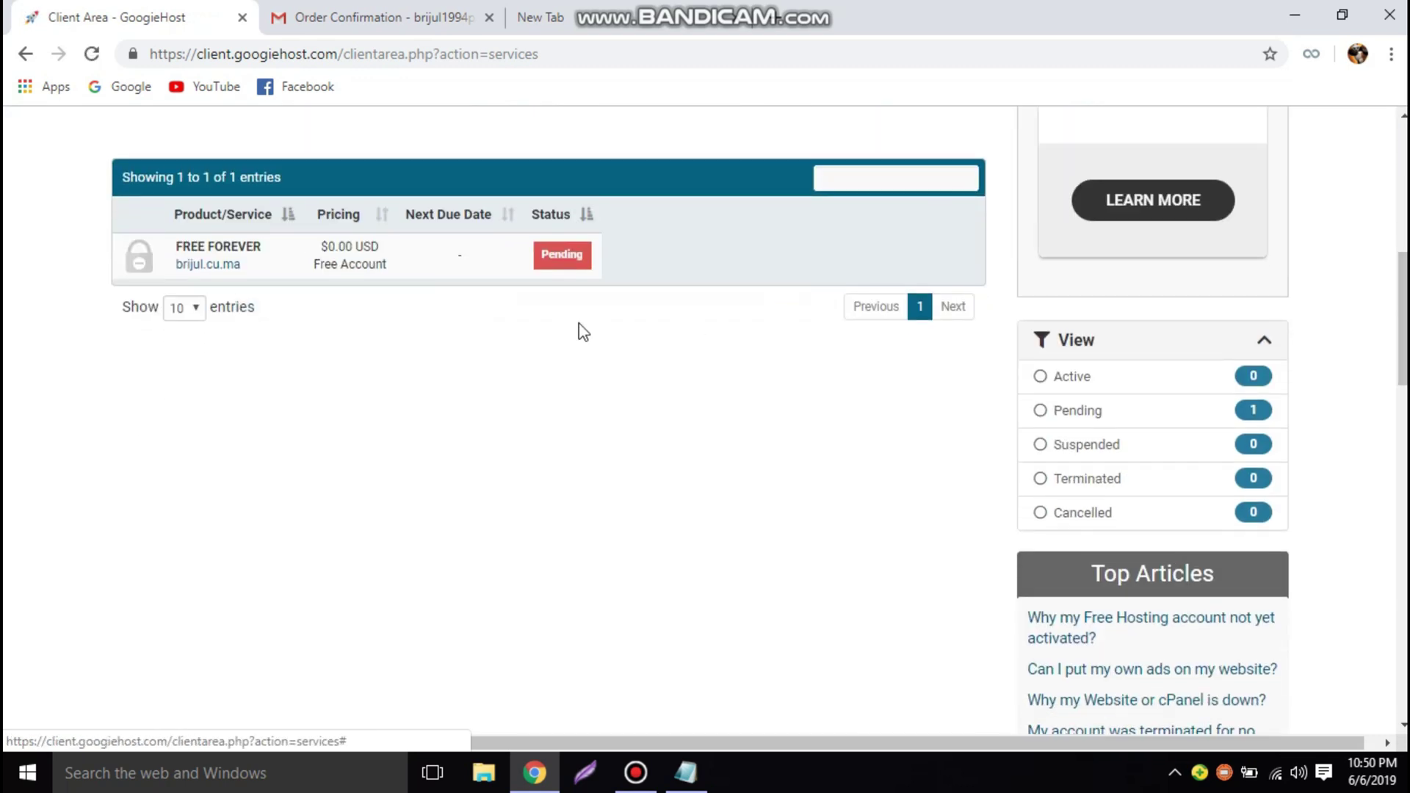
Step: Open the cu.ma subdomain link in a new tab, check it, then return to the services list
right_click(229, 278)
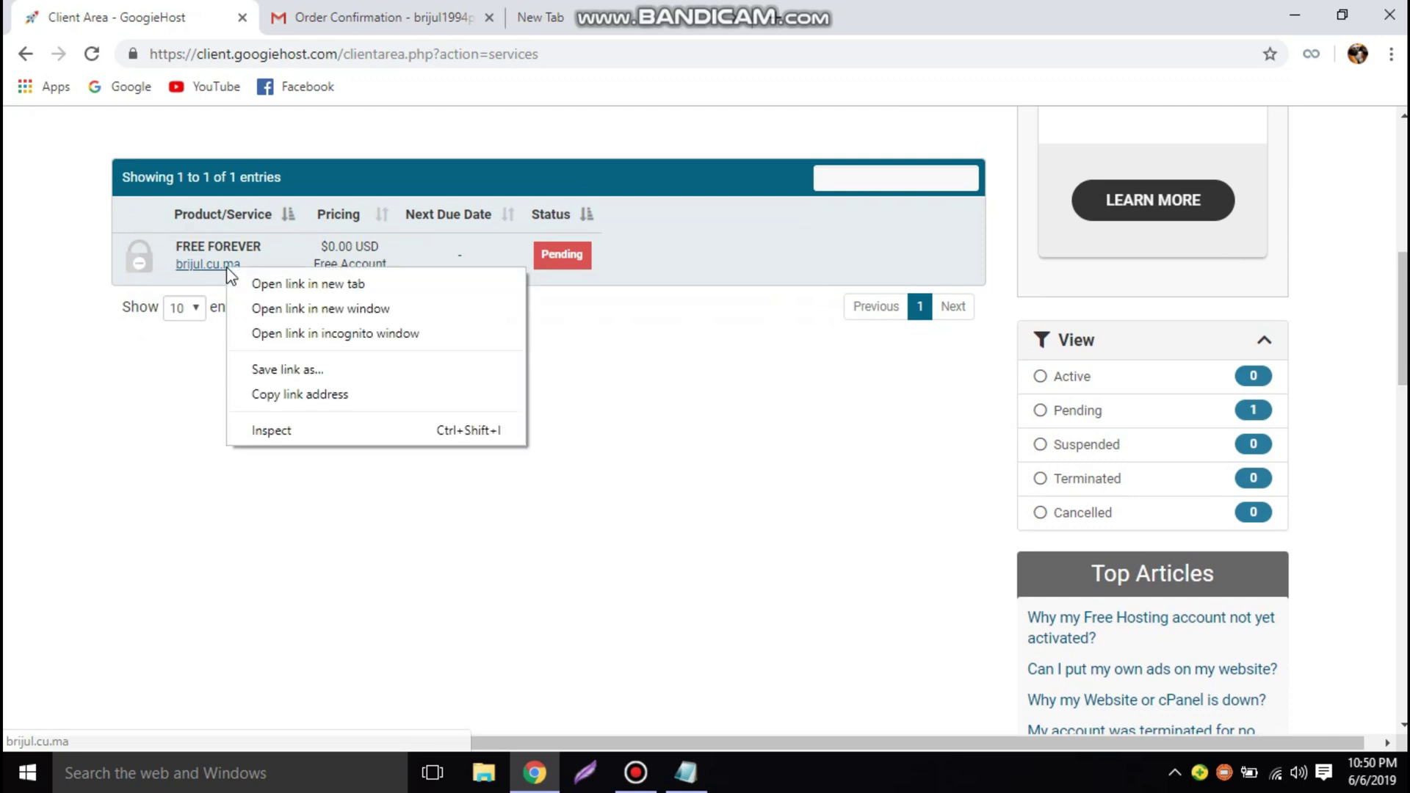
left_click(321, 286)
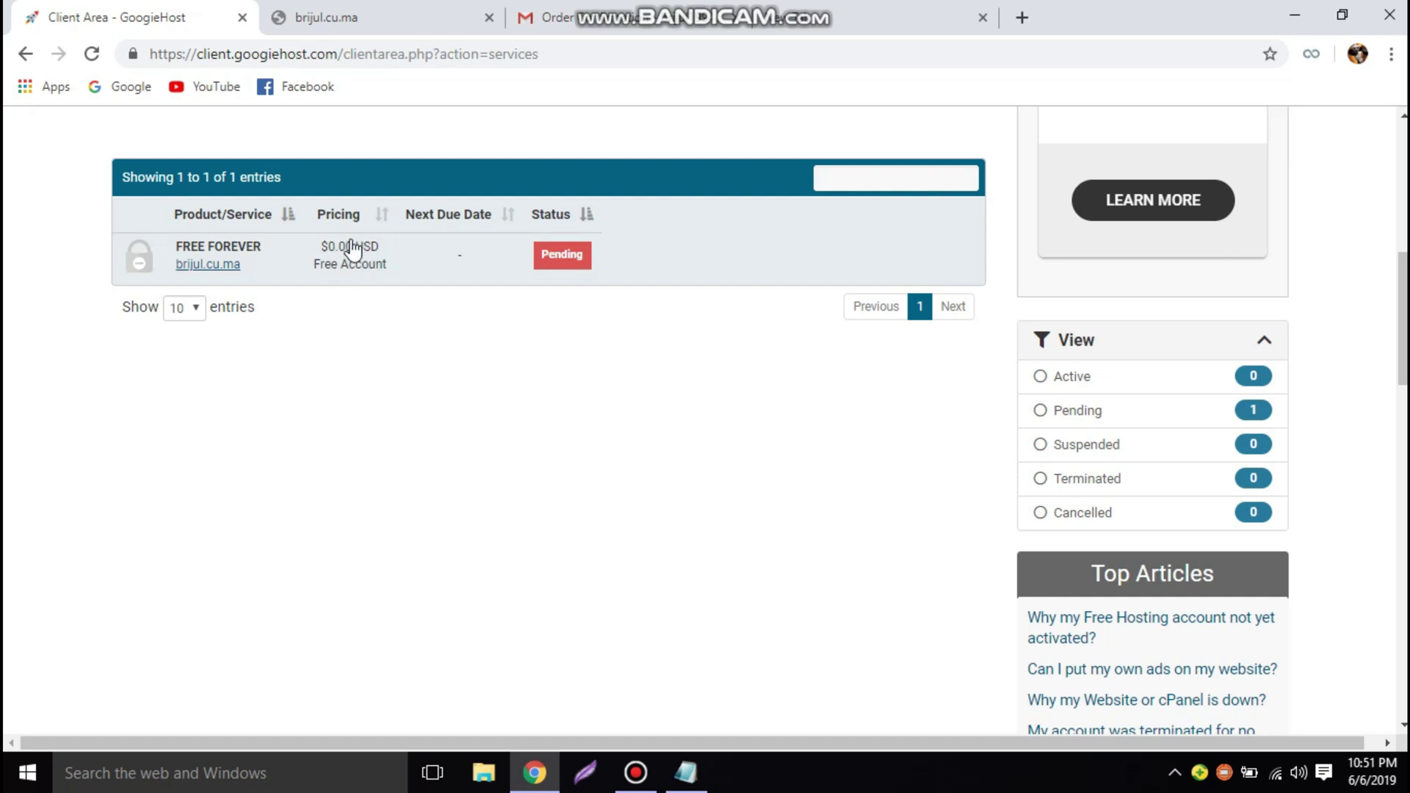
left_click(363, 14)
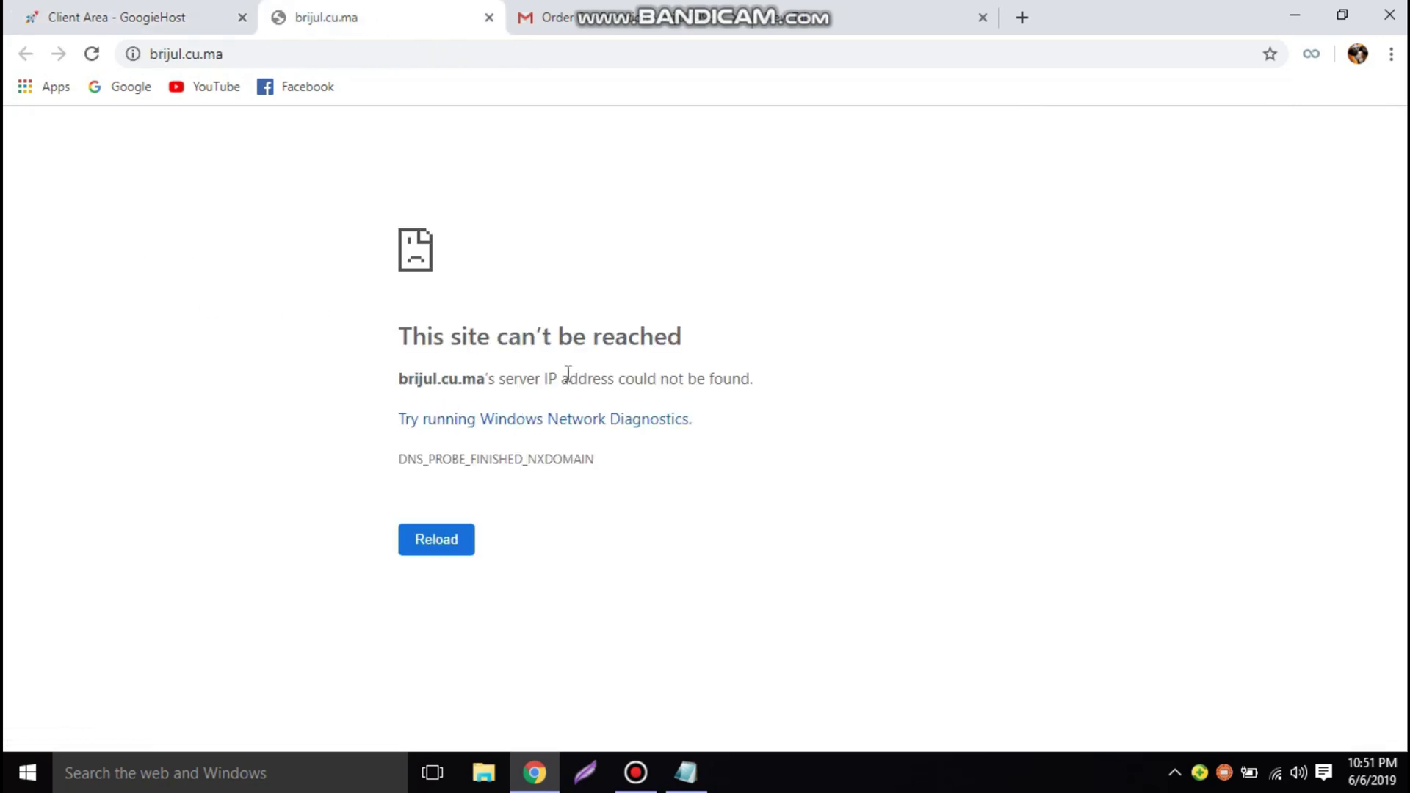
left_click(124, 13)
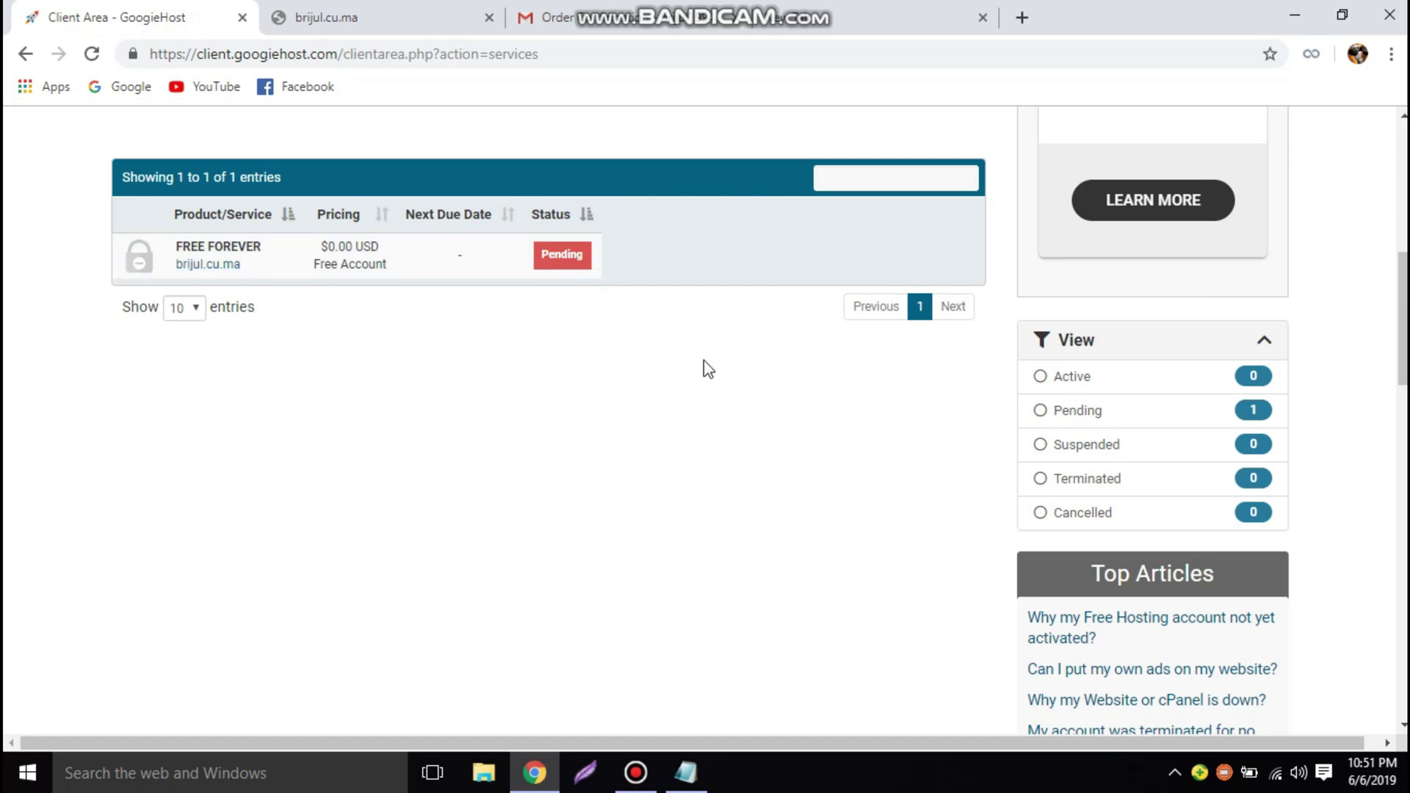
scroll(1403, 316, "up", 5)
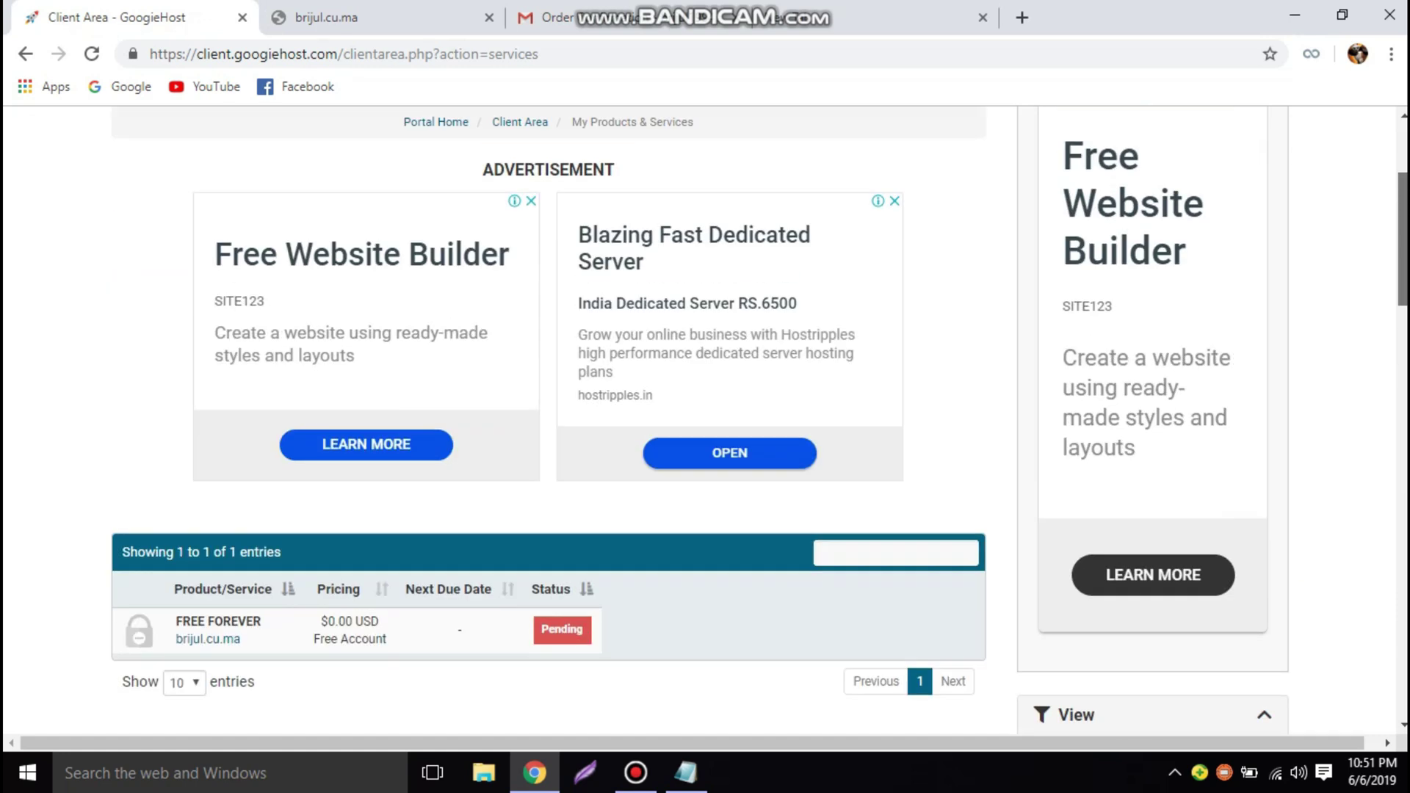